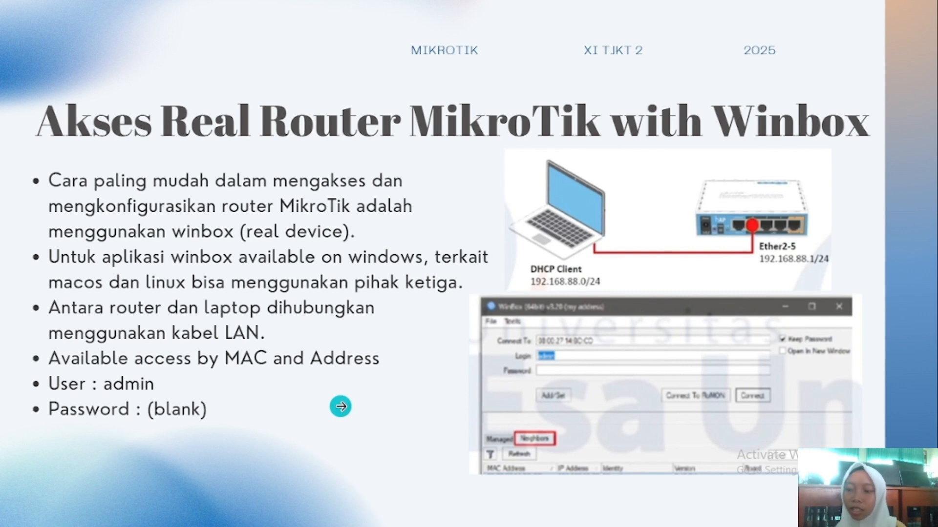
Advance the Canva presentation to slide 5, 'Akses Virtual Router MikroTik Pnetlab with Winbox'.
{"action": "left_click", "coordinate": [340, 406]}
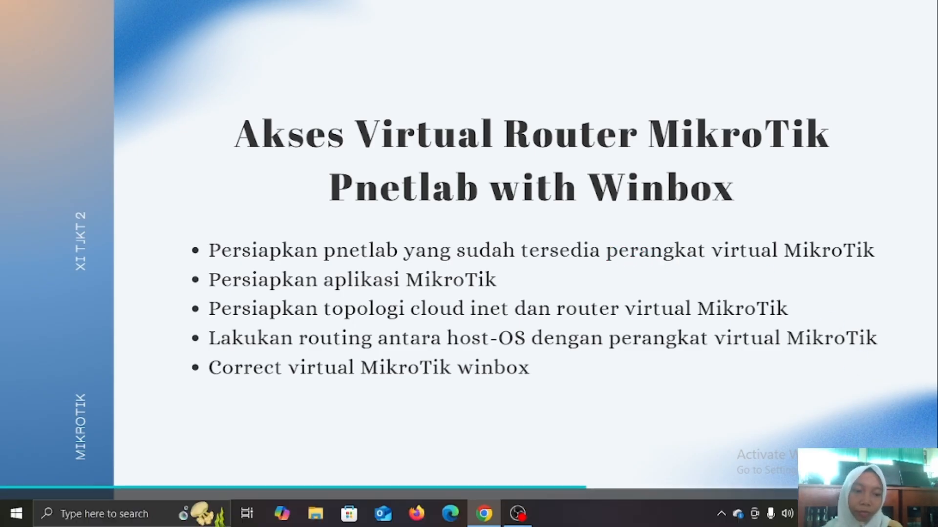
Leave the slideshow and go to the mikrotik.com homepage in a new tab.
{"action": "key", "text": "Escape"}
{"action": "left_click", "coordinate": [696, 11]}
{"action": "type", "text": "mikrotik"}
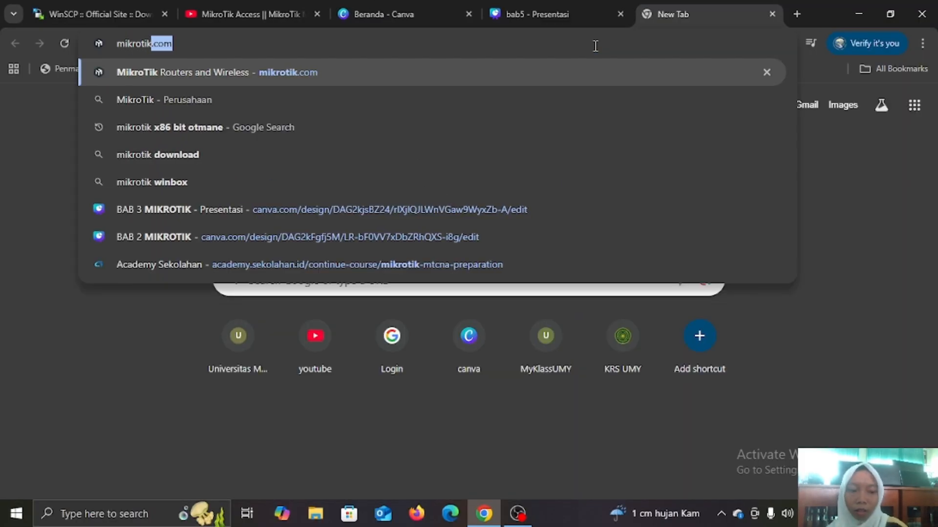
{"action": "key", "text": "Return"}
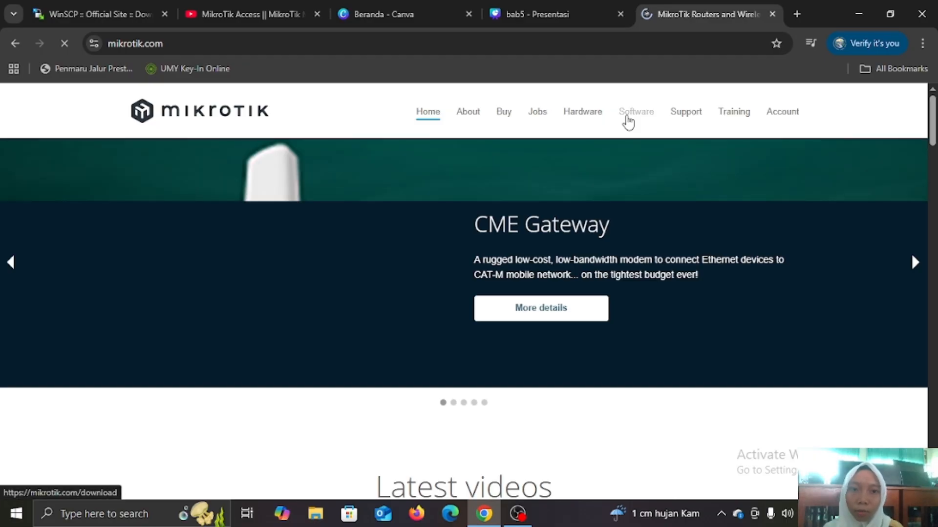
From the Software page, download the Cloud Hosted Router 7.20.2 raw disk image (arm64).
{"action": "left_click", "coordinate": [628, 119]}
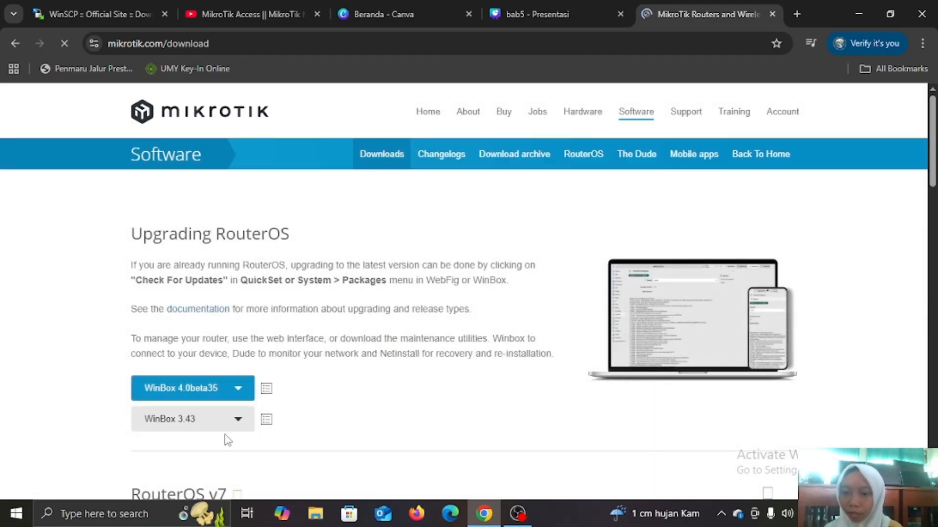
{"action": "scroll", "coordinate": [226, 440], "scroll_direction": "down", "scroll_amount": 2}
{"action": "scroll", "coordinate": [226, 440], "scroll_direction": "down", "scroll_amount": 6}
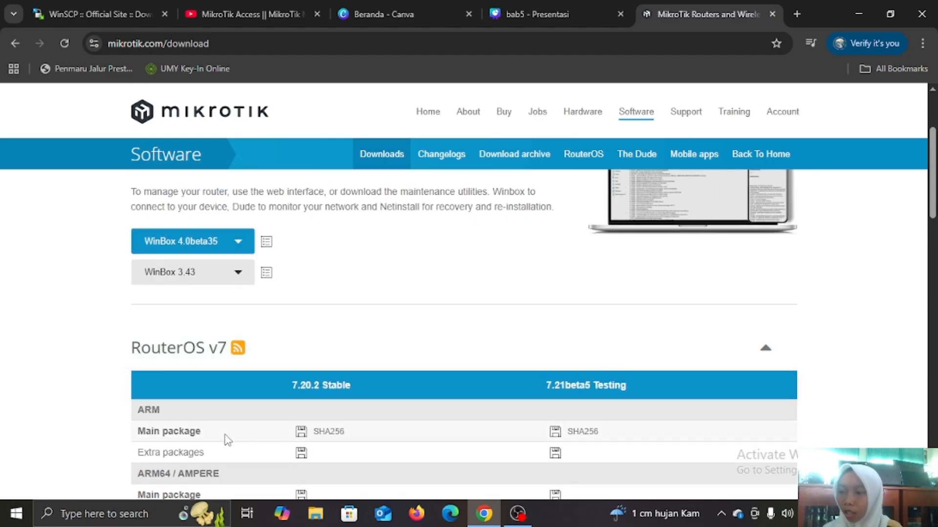
{"action": "scroll", "coordinate": [226, 440], "scroll_direction": "down", "scroll_amount": 12}
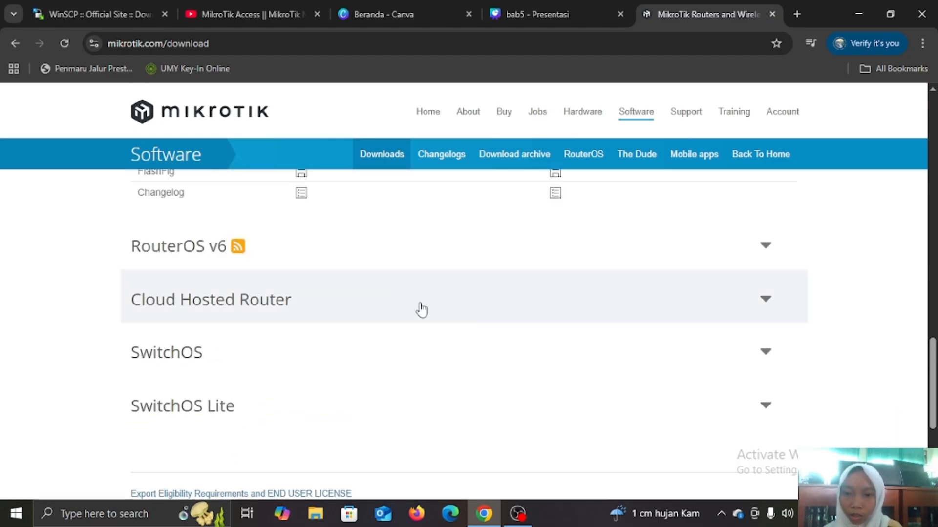
{"action": "left_click", "coordinate": [421, 309]}
{"action": "scroll", "coordinate": [300, 376], "scroll_direction": "down", "scroll_amount": 6}
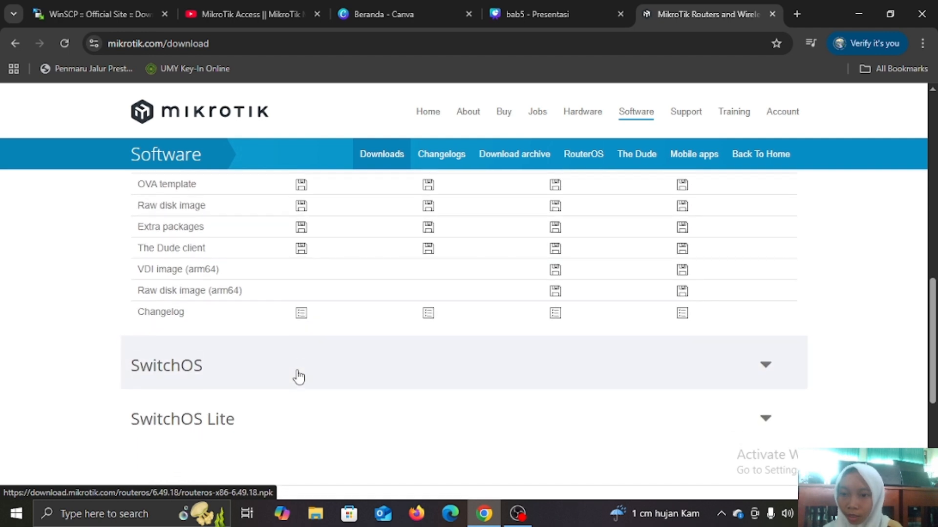
{"action": "scroll", "coordinate": [298, 377], "scroll_direction": "up", "scroll_amount": 1}
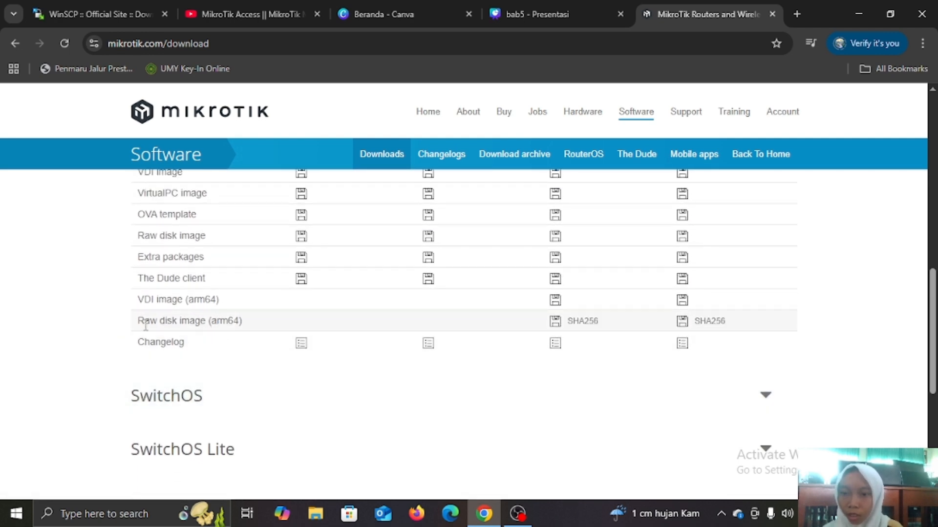
{"action": "left_click", "coordinate": [557, 327]}
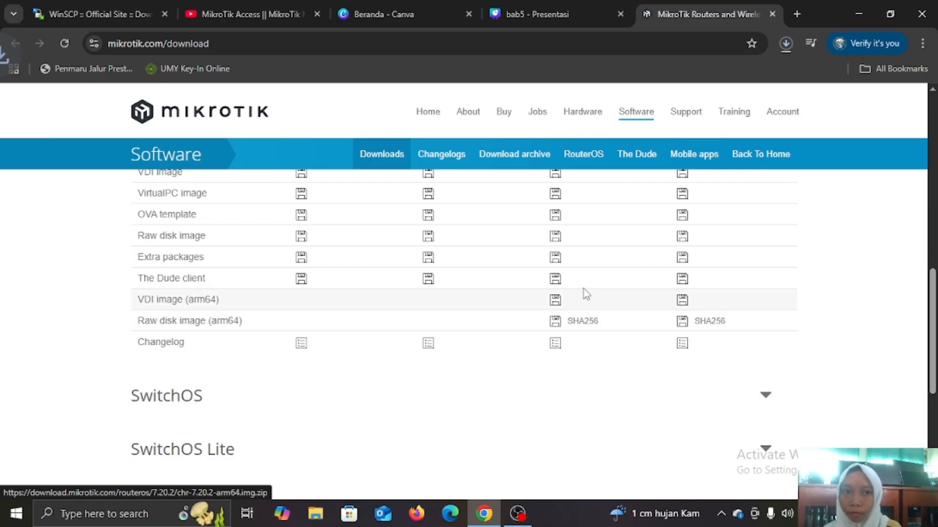
{"action": "left_click", "coordinate": [784, 45]}
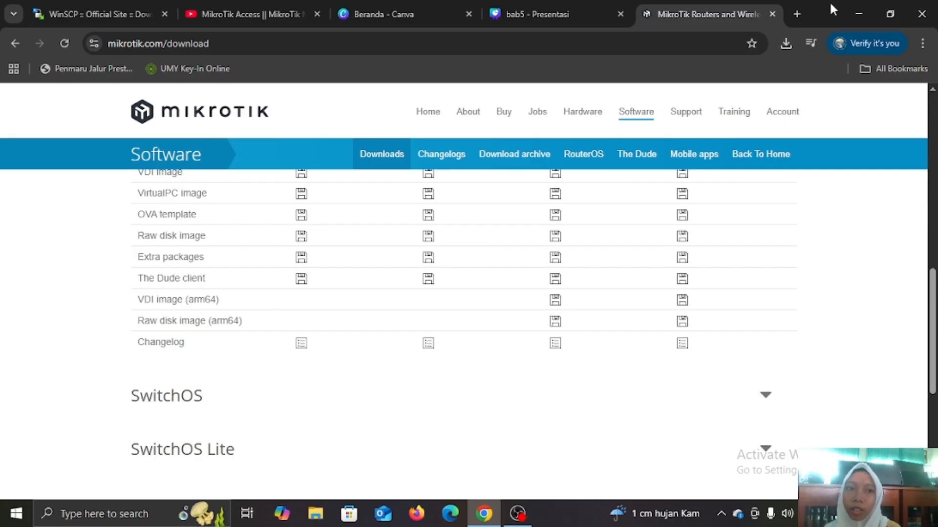
{"action": "left_click", "coordinate": [797, 14]}
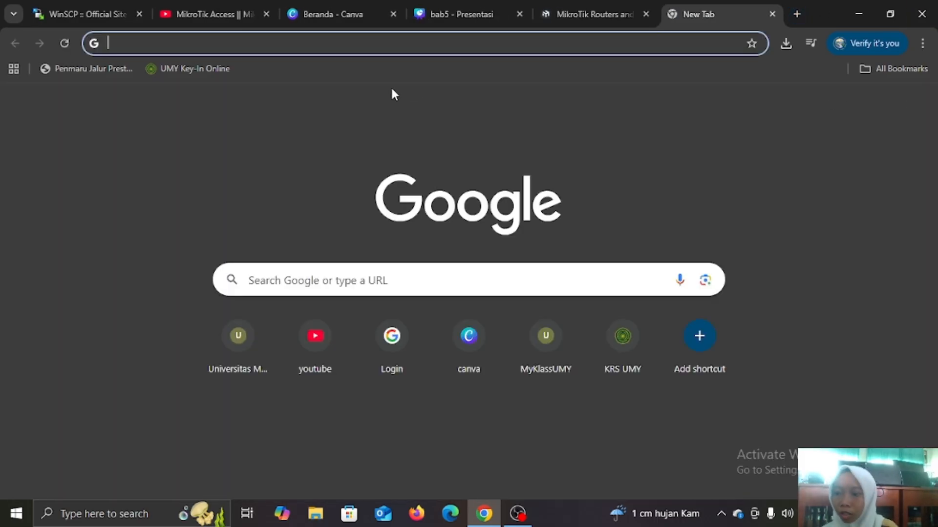
Search 'download winscp' and download WinSCP 6.5.4 from the official site, dismissing the ad.
{"action": "left_click", "coordinate": [308, 279]}
{"action": "type", "text": "down"}
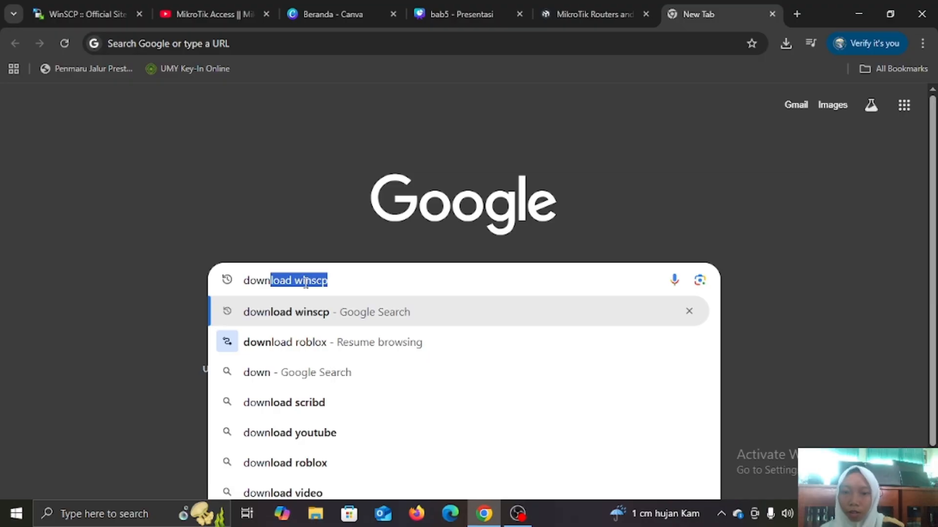
{"action": "key", "text": "Return"}
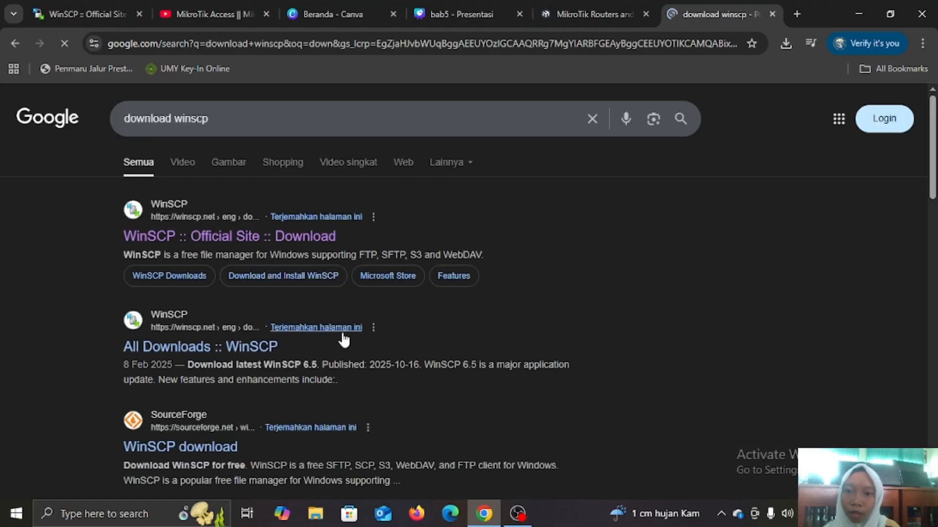
{"action": "left_click", "coordinate": [184, 237]}
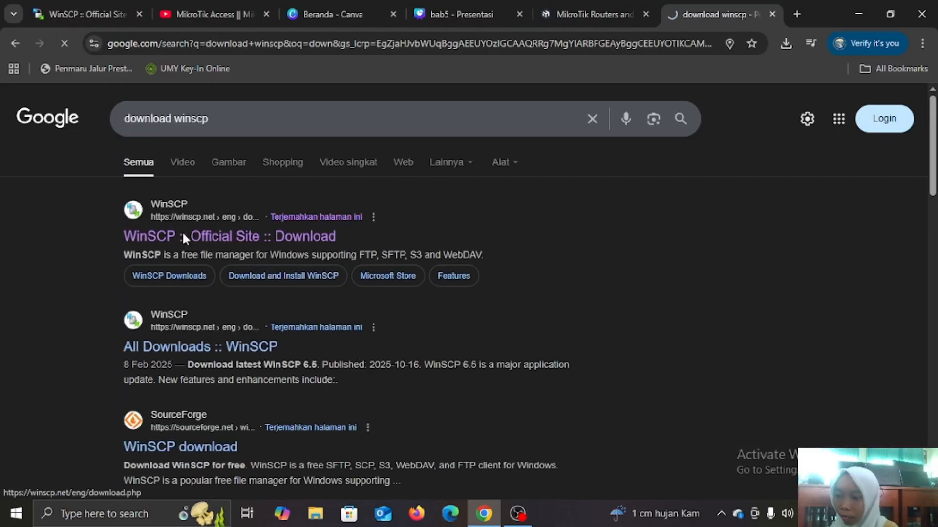
{"action": "scroll", "coordinate": [328, 298], "scroll_direction": "down", "scroll_amount": 8}
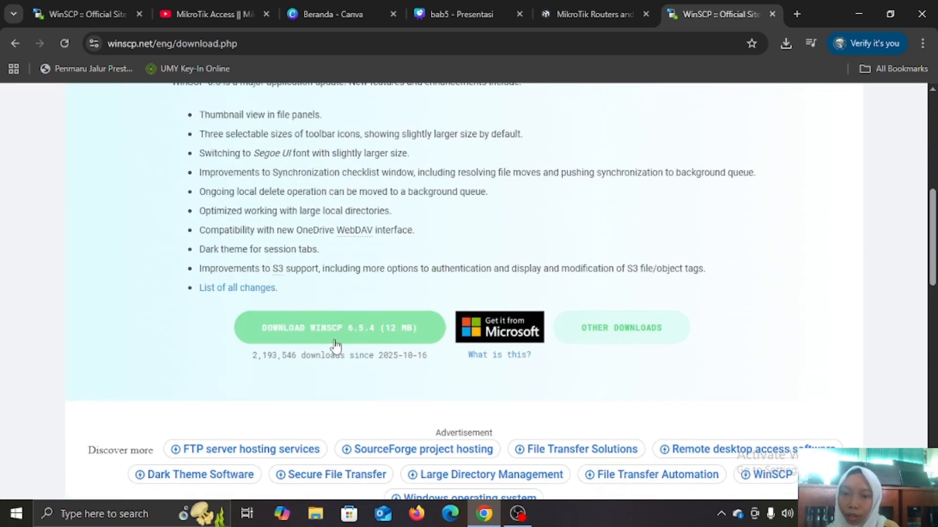
{"action": "left_click", "coordinate": [386, 342]}
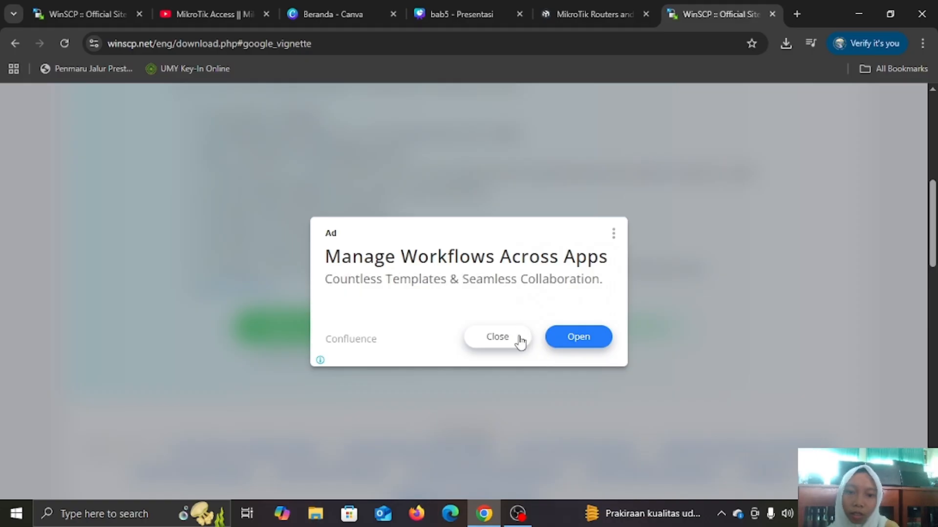
{"action": "left_click", "coordinate": [520, 339]}
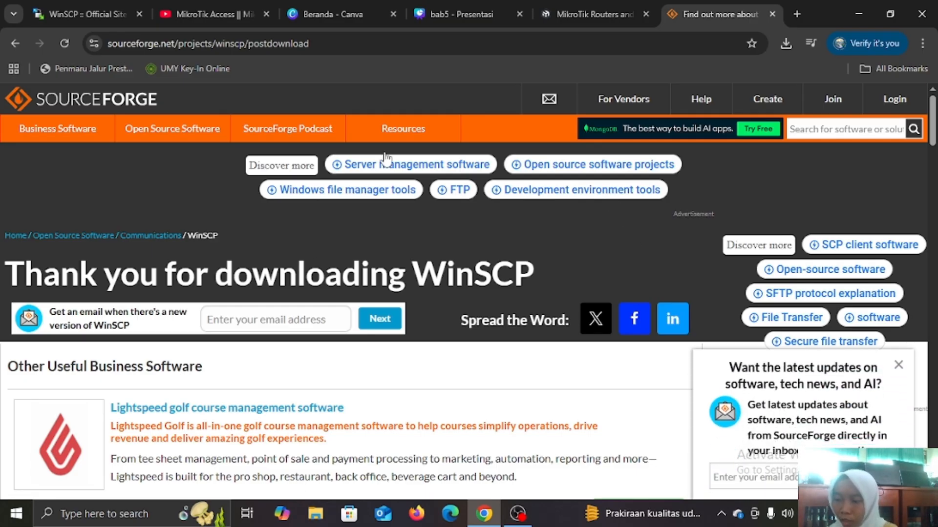
Search 'download pnetlab' and download PNET_4.2.10.ova from its Google Drive link despite the scan warning.
{"action": "left_click", "coordinate": [790, 12]}
{"action": "type", "text": "d"}
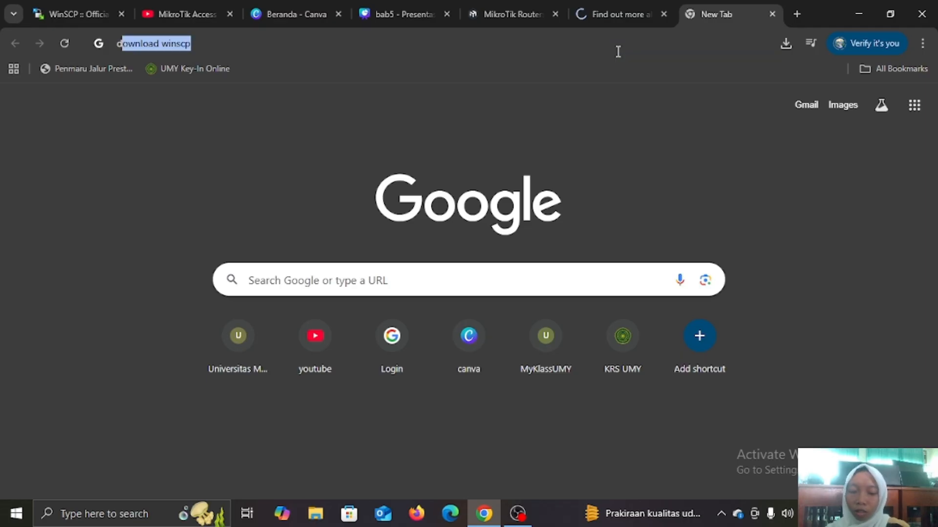
{"action": "type", "text": "ownload"}
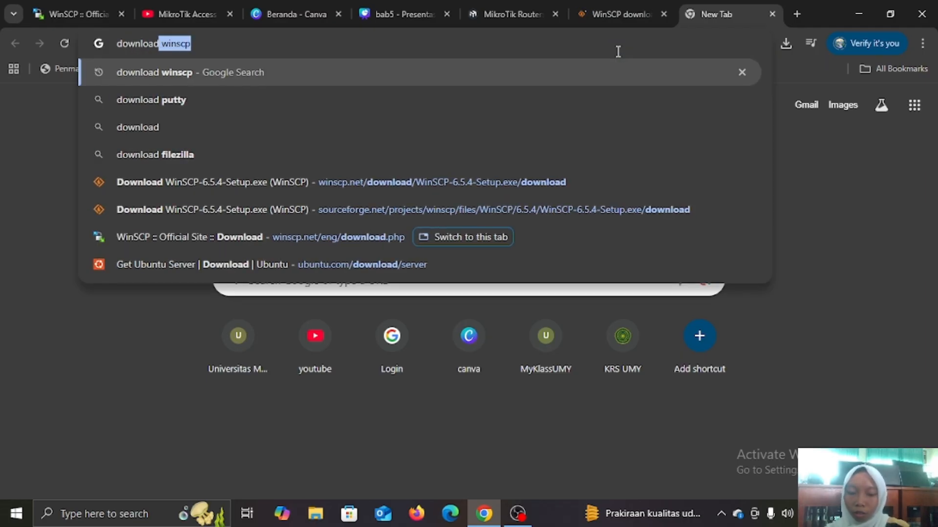
{"action": "type", "text": " pnetlab"}
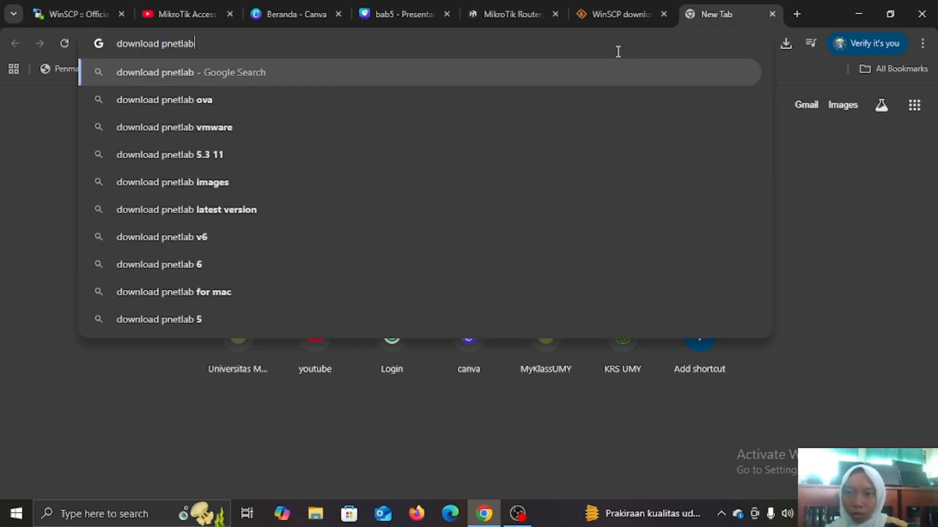
{"action": "key", "text": "Return"}
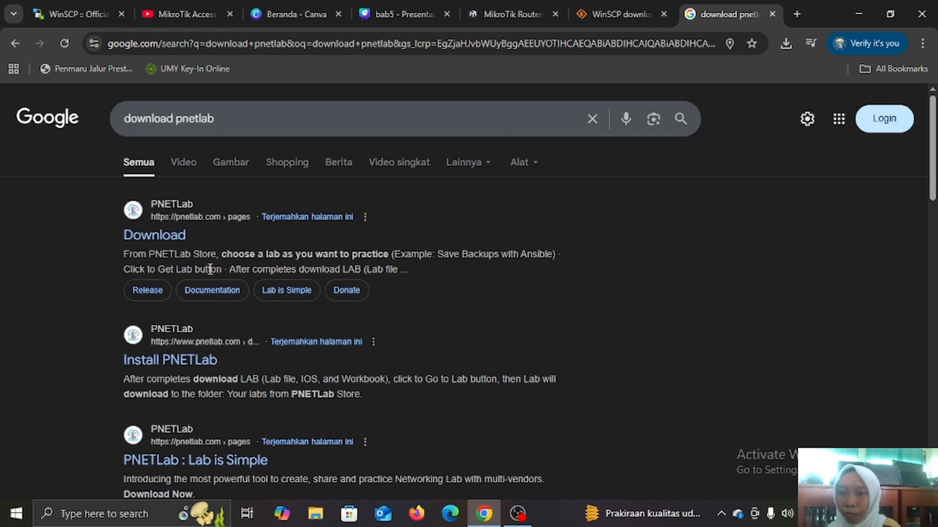
{"action": "scroll", "coordinate": [188, 239], "scroll_direction": "down", "scroll_amount": 1}
{"action": "scroll", "coordinate": [189, 240], "scroll_direction": "up", "scroll_amount": 1}
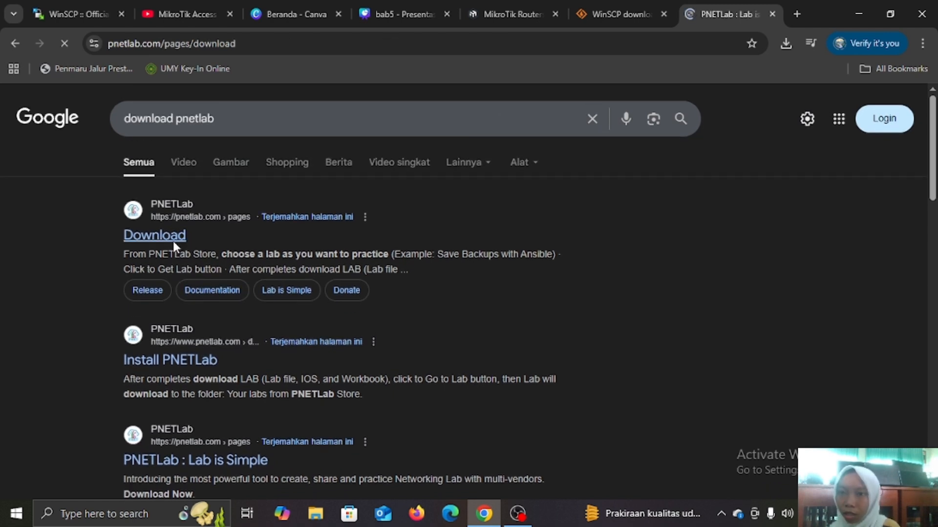
{"action": "scroll", "coordinate": [470, 305], "scroll_direction": "down", "scroll_amount": 8}
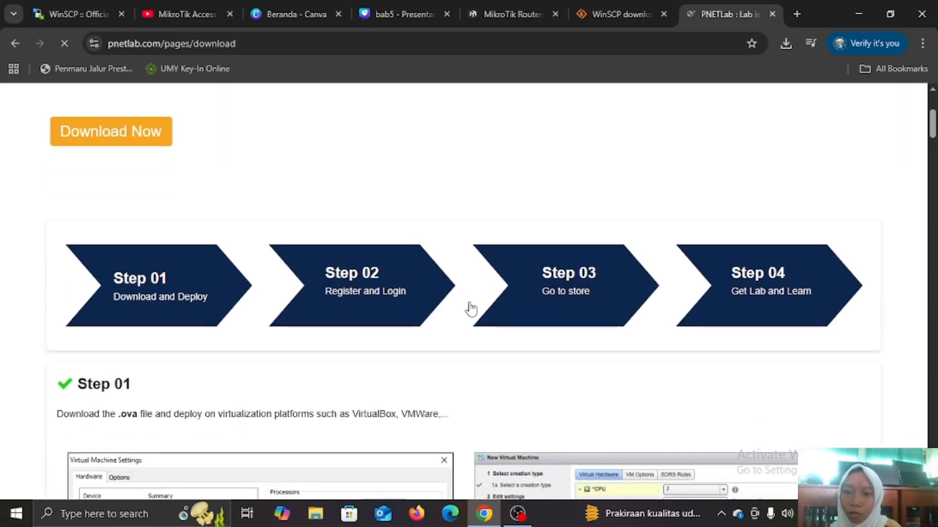
{"action": "scroll", "coordinate": [469, 301], "scroll_direction": "down", "scroll_amount": 7}
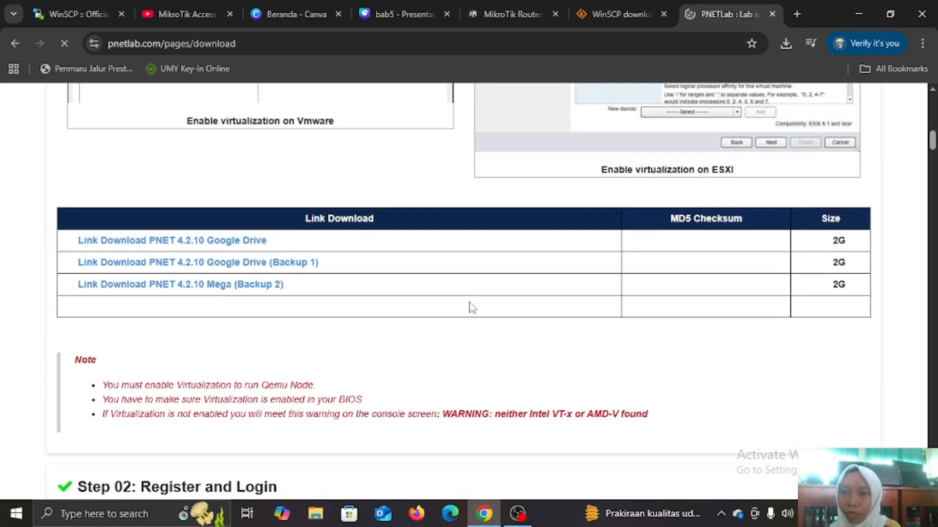
{"action": "left_click", "coordinate": [206, 244]}
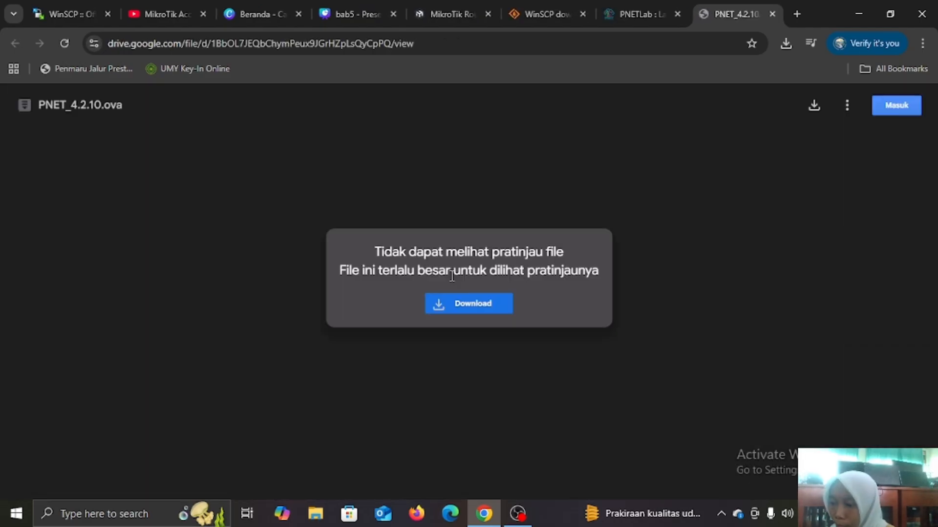
{"action": "left_click", "coordinate": [474, 305]}
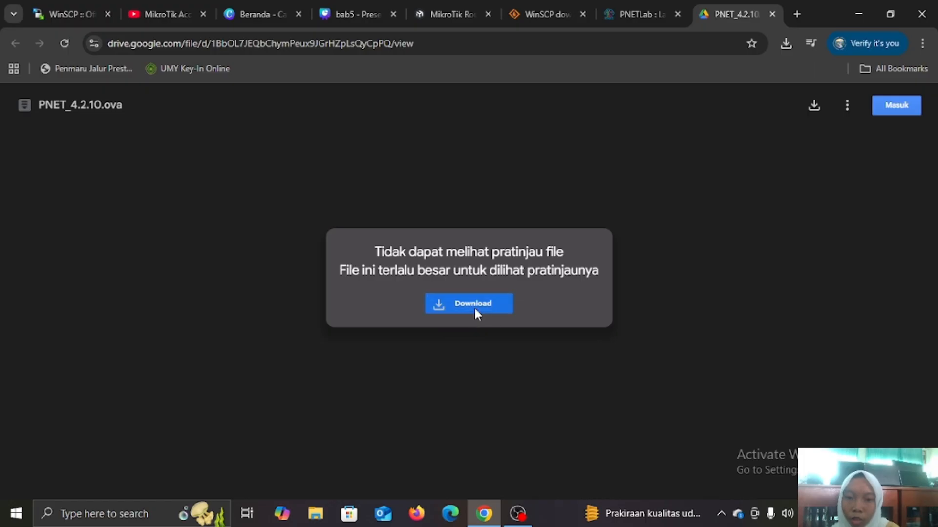
{"action": "left_click", "coordinate": [350, 212]}
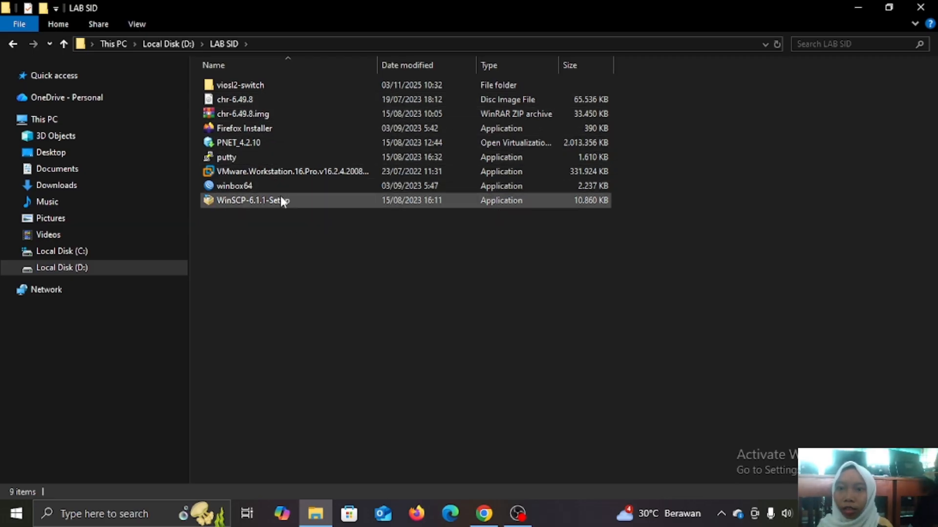
Open PNET_4.2.10 from D:\LAB SID with VMware Workstation.
{"action": "left_click", "coordinate": [266, 139]}
{"action": "right_click", "coordinate": [270, 148]}
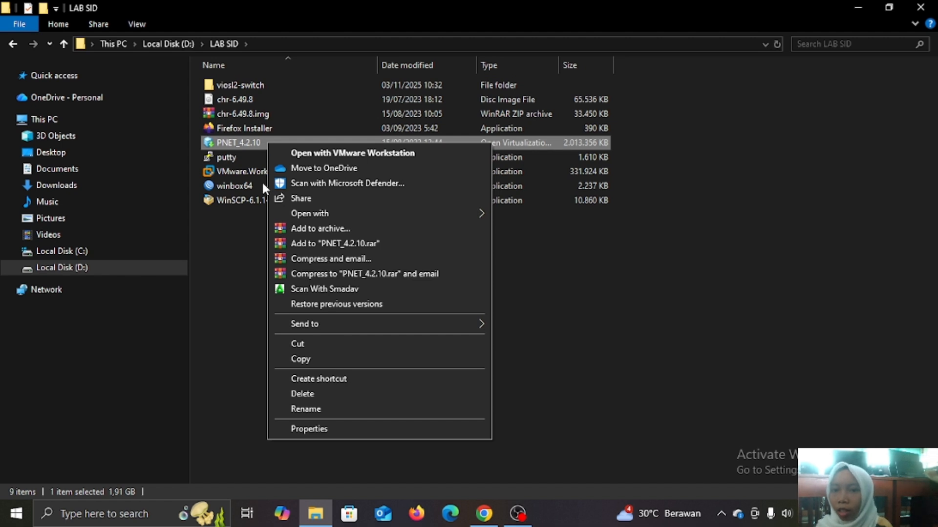
{"action": "mouse_move", "coordinate": [312, 211]}
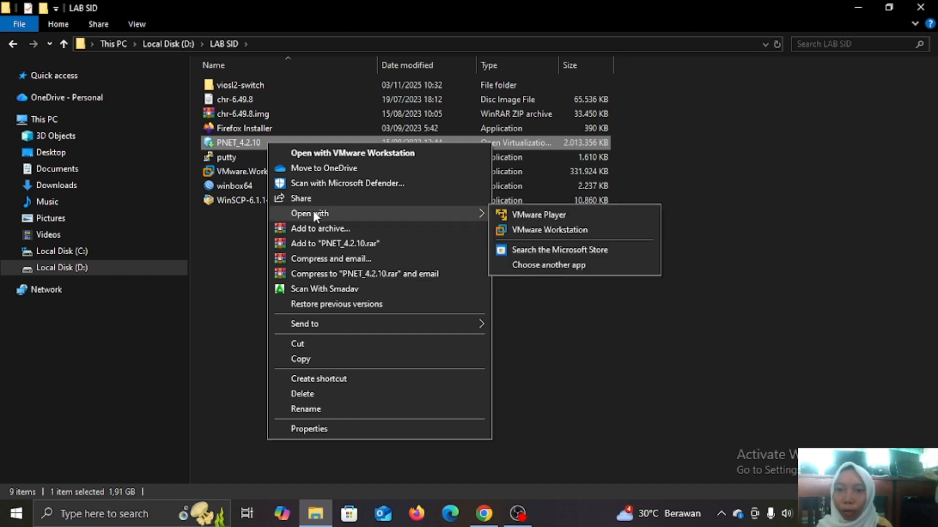
Import the appliance as virtual machine PNET AY, storing it in D:\file.
{"action": "left_click", "coordinate": [503, 224]}
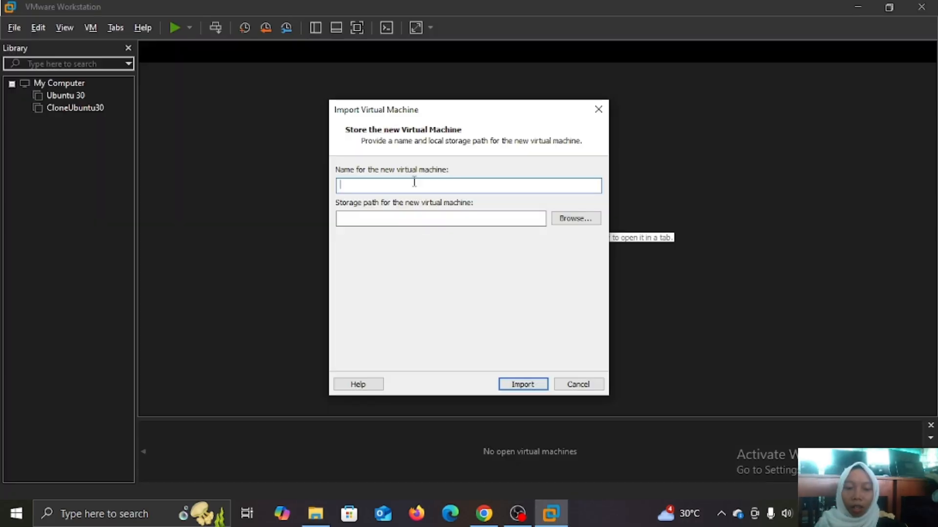
{"action": "type", "text": "PNET AY"}
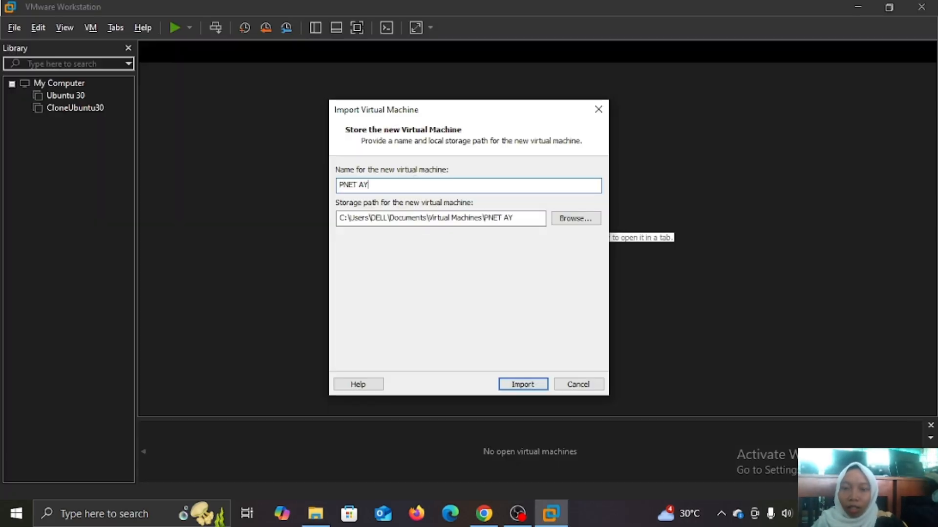
{"action": "left_click", "coordinate": [577, 218]}
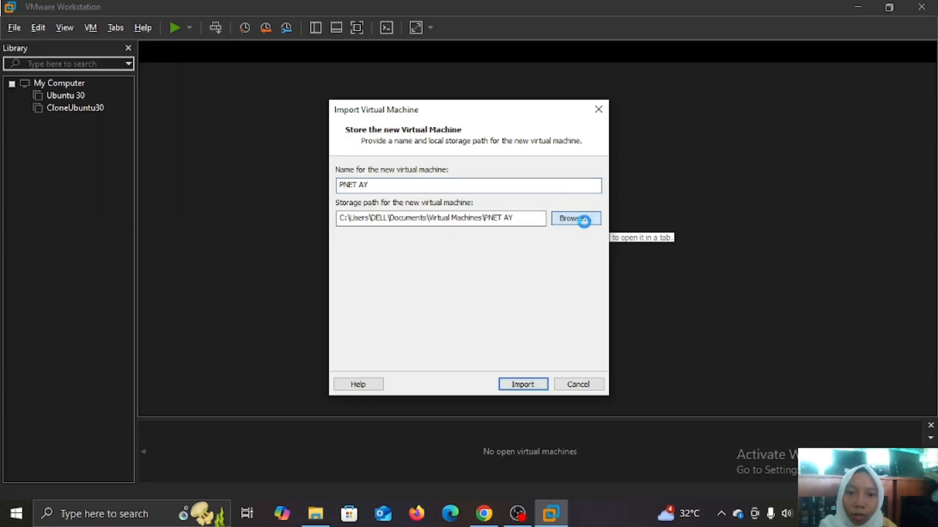
{"action": "scroll", "coordinate": [442, 271], "scroll_direction": "down", "scroll_amount": 5}
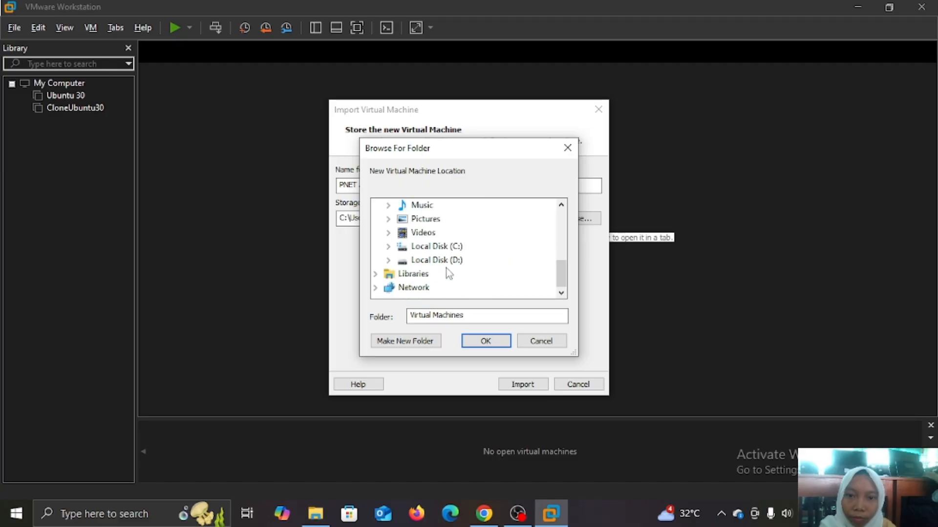
{"action": "double_click", "coordinate": [437, 260]}
{"action": "left_click", "coordinate": [430, 232]}
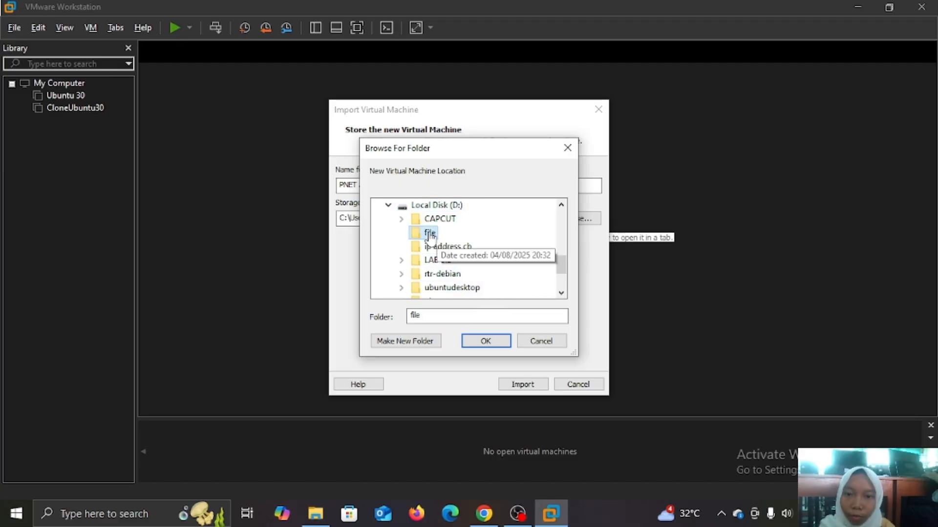
{"action": "left_click", "coordinate": [485, 341]}
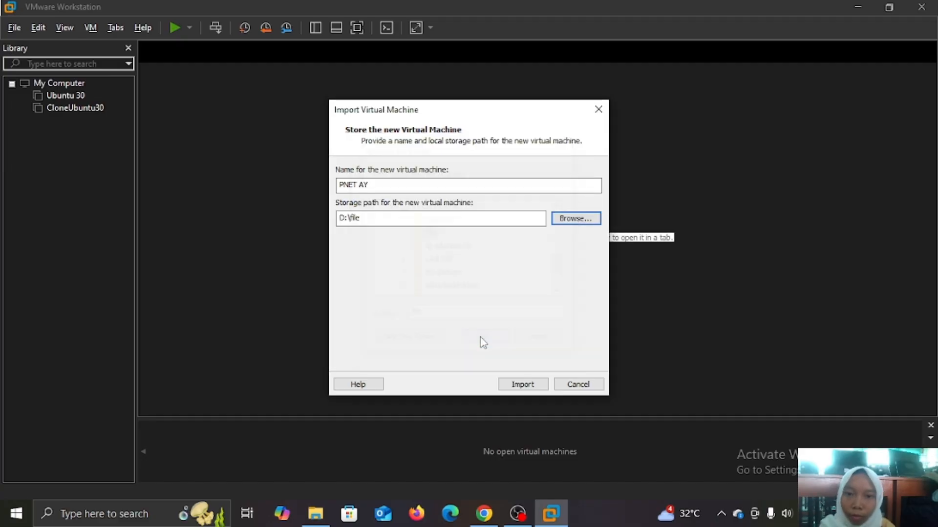
{"action": "left_click", "coordinate": [522, 385]}
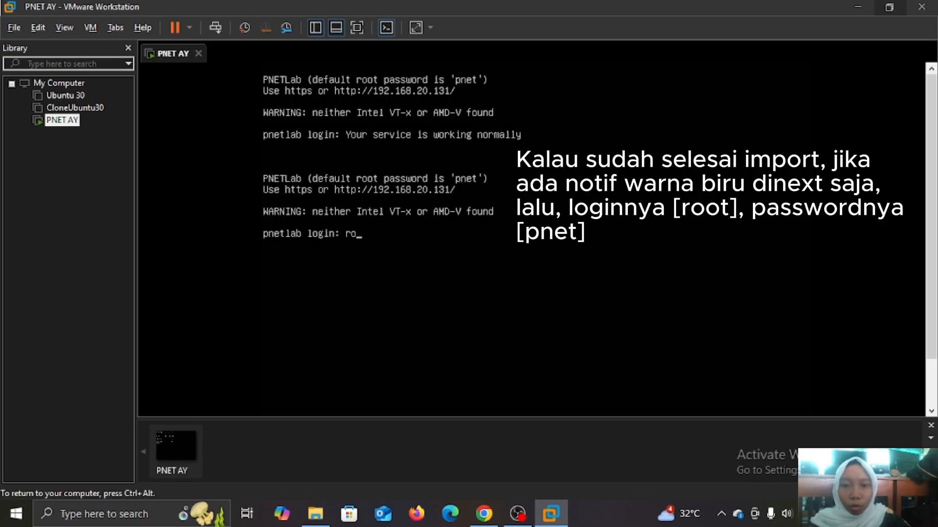
Log into the PNET AY console as root with its password.
{"action": "type", "text": "ot"}
{"action": "key", "text": "Return"}
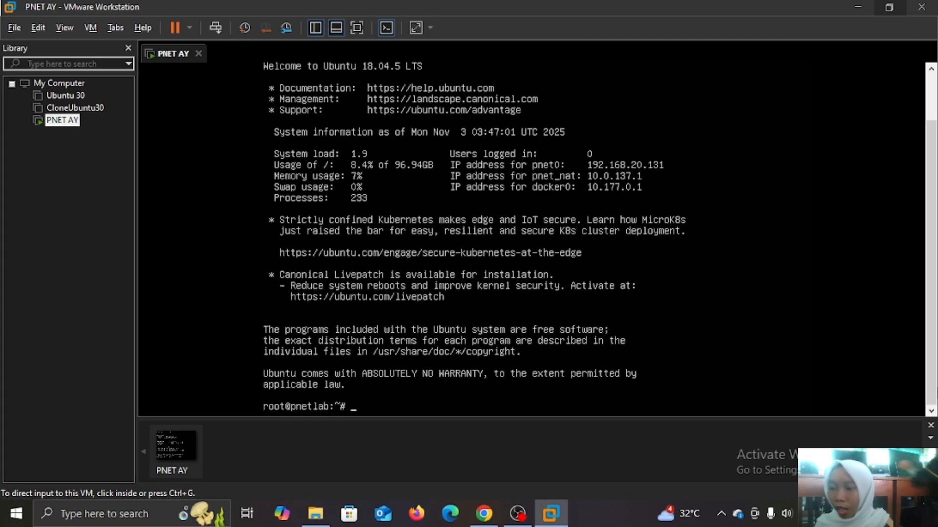
{"action": "key", "text": "ctrl+alt"}
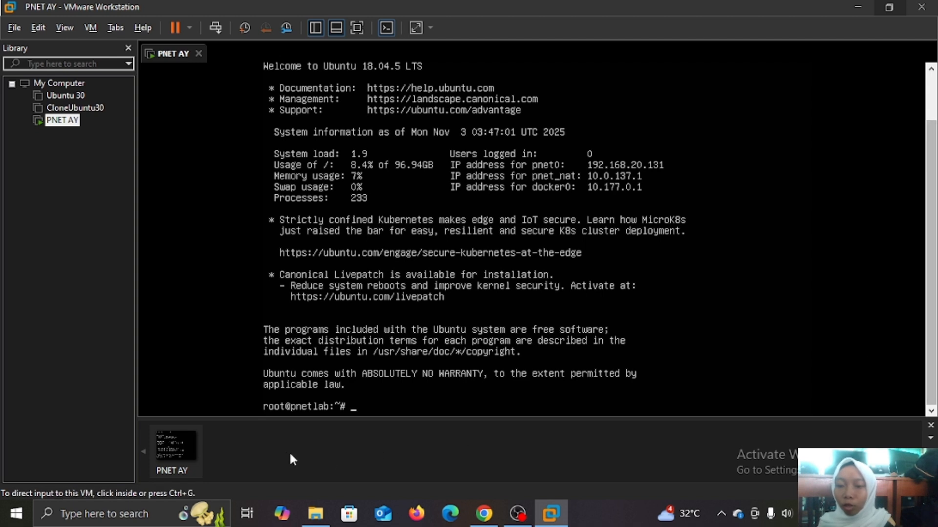
Launch WinSCP and set the file protocol to SCP.
{"action": "left_click", "coordinate": [156, 513]}
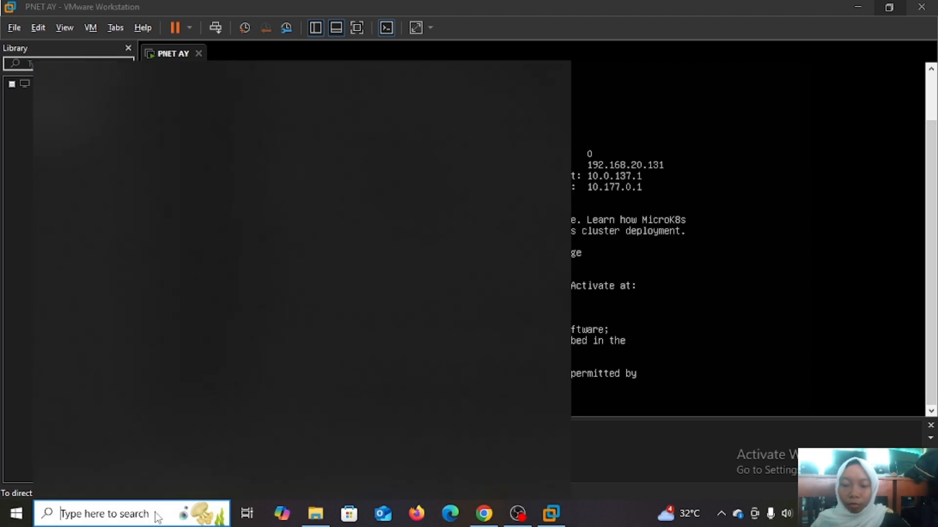
{"action": "type", "text": "wins"}
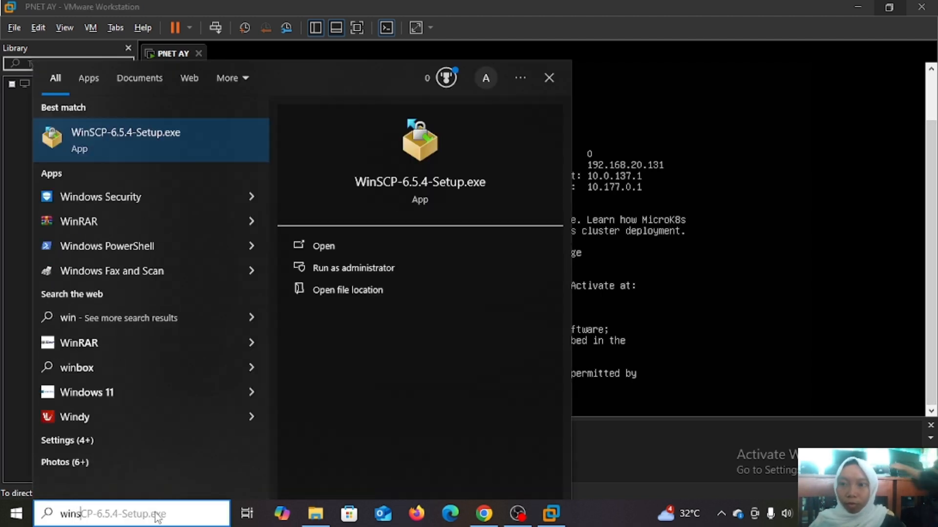
{"action": "left_click", "coordinate": [333, 249]}
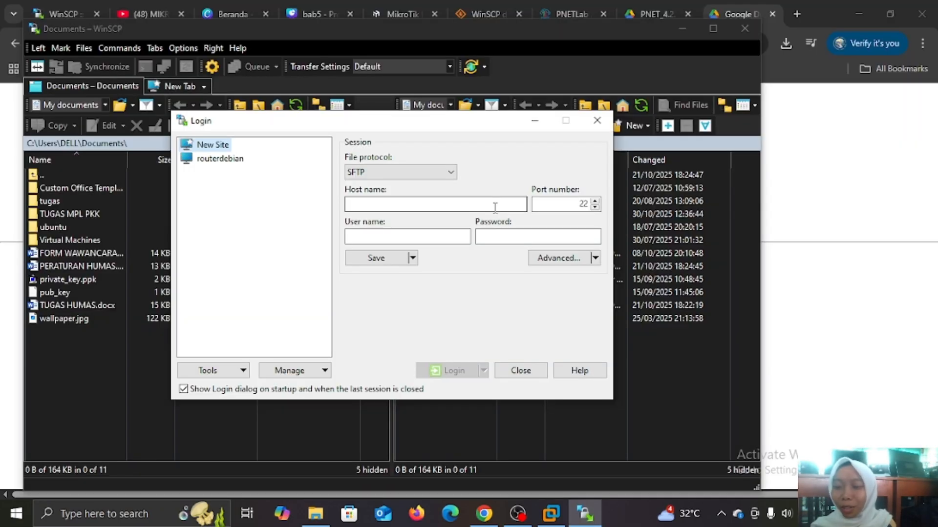
{"action": "left_click", "coordinate": [450, 172]}
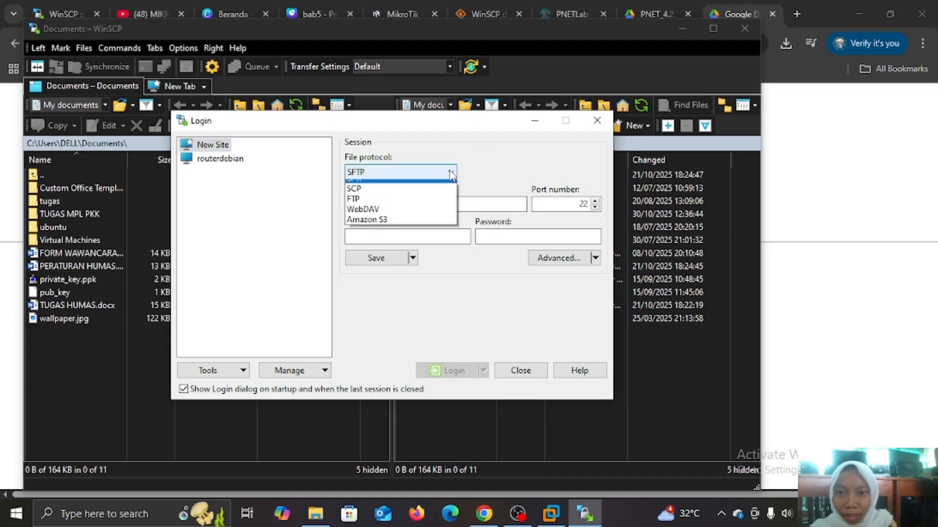
{"action": "left_click", "coordinate": [401, 197]}
Enter host name 192.168.20.131, checking the address on the PNET AY console.
{"action": "left_click", "coordinate": [442, 201]}
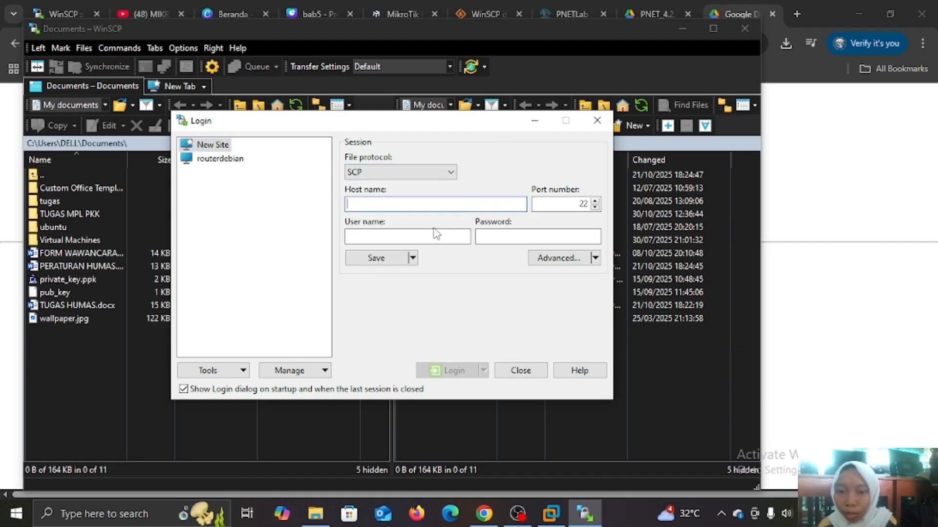
{"action": "left_click", "coordinate": [548, 513]}
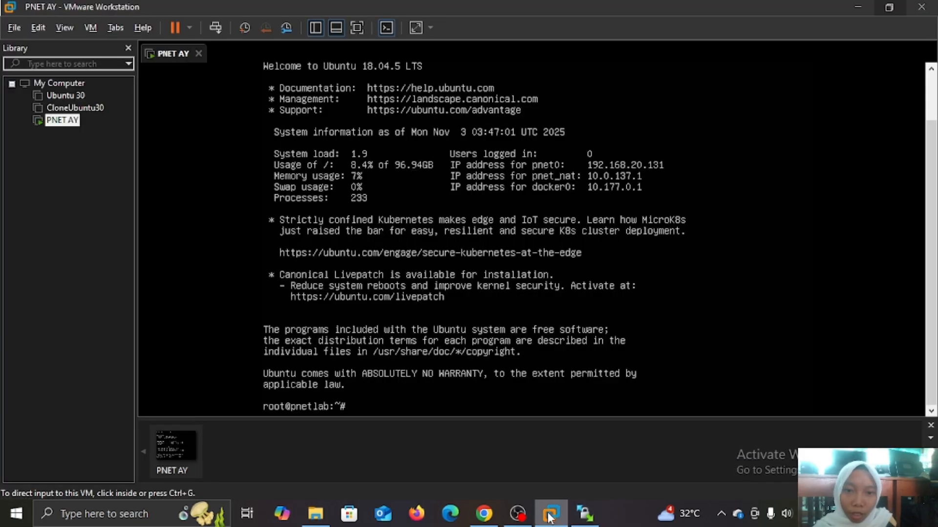
{"action": "key", "text": "ctrl+alt"}
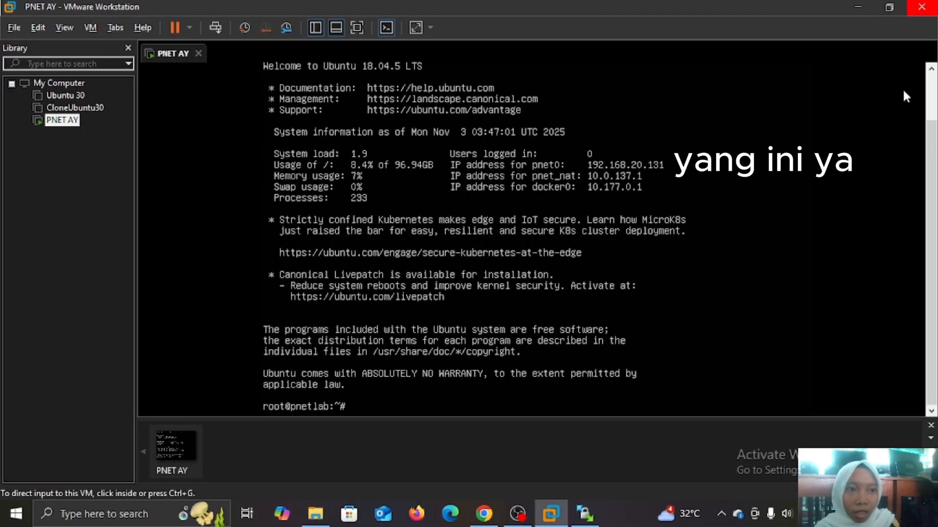
{"action": "left_click", "coordinate": [933, 100]}
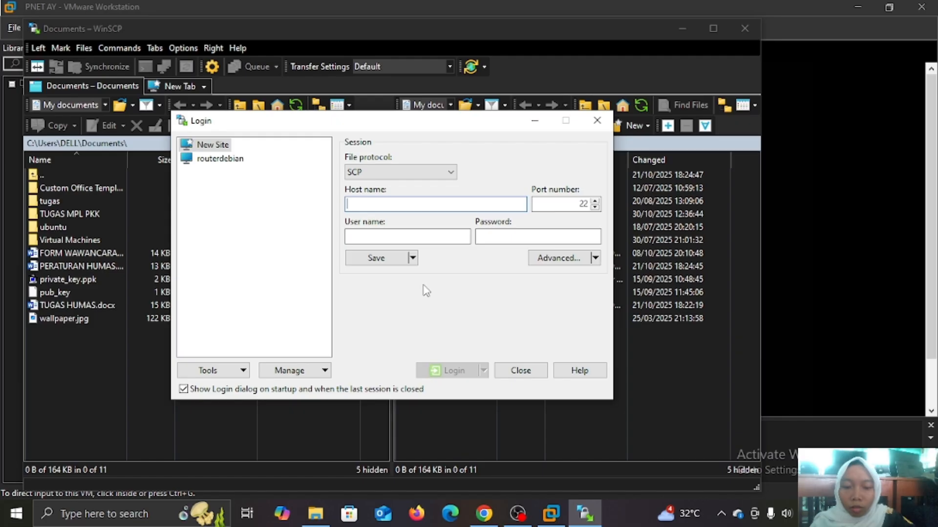
{"action": "type", "text": "19"}
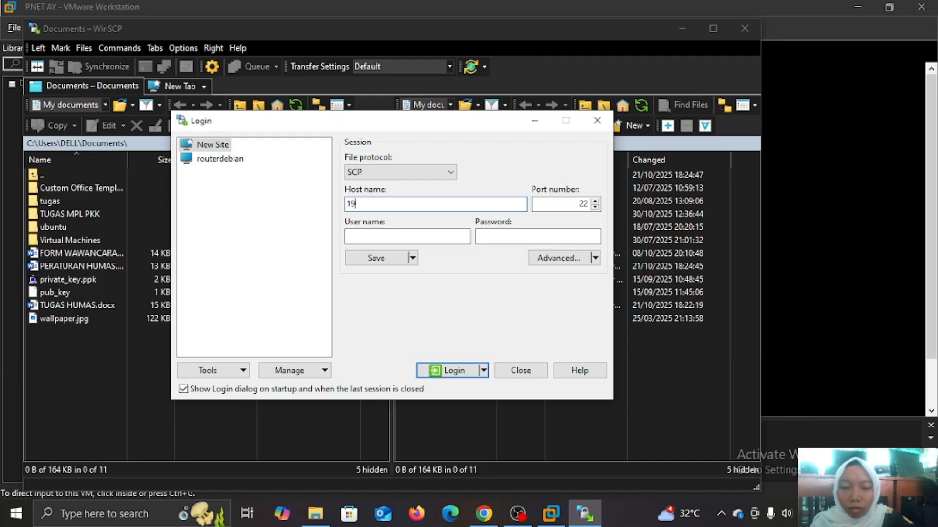
{"action": "type", "text": "2.168"}
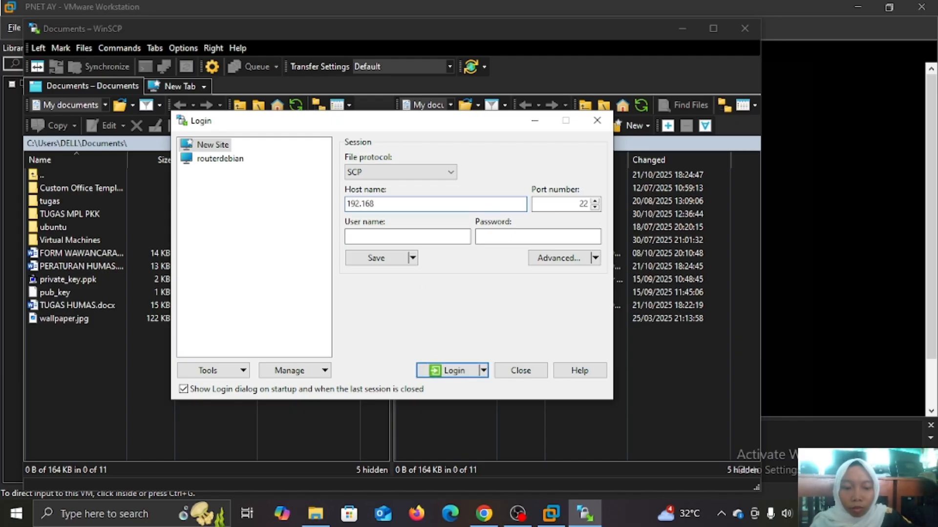
{"action": "type", "text": ".20.131"}
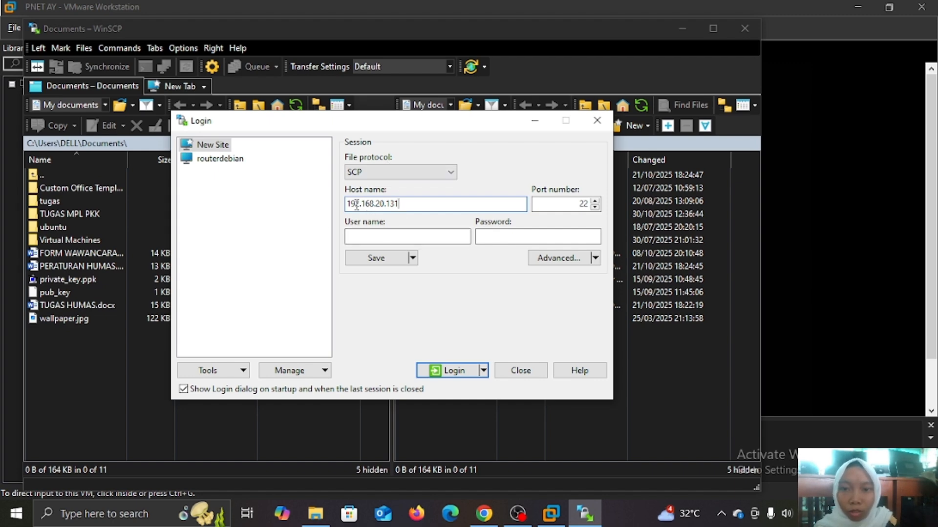
{"action": "left_click", "coordinate": [541, 519]}
{"action": "key", "text": "ctrl+g"}
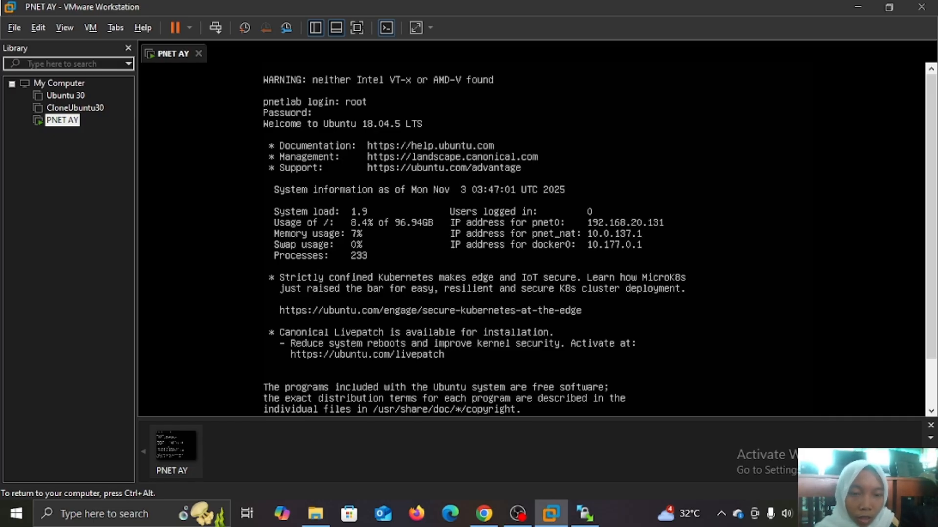
{"action": "key", "text": "alt+Tab"}
Enter user name root and its password, then log in.
{"action": "left_click", "coordinate": [399, 233]}
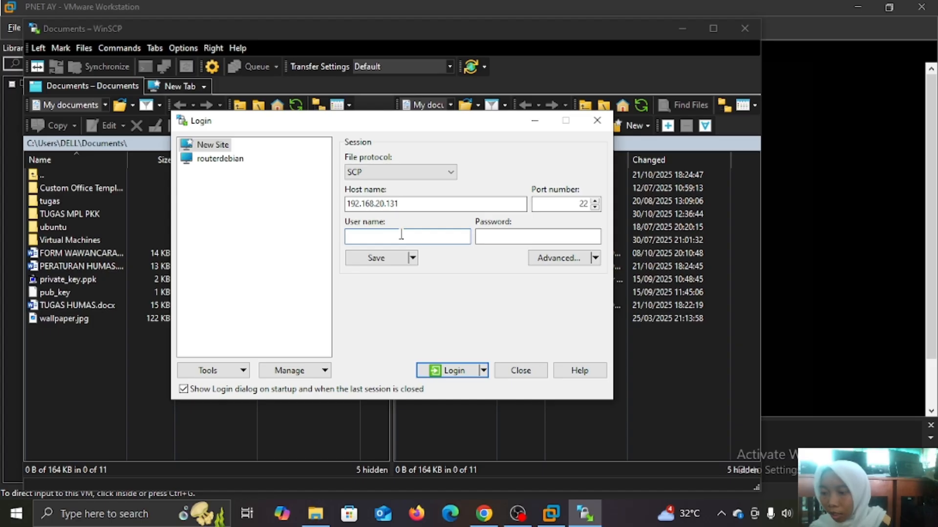
{"action": "type", "text": "root"}
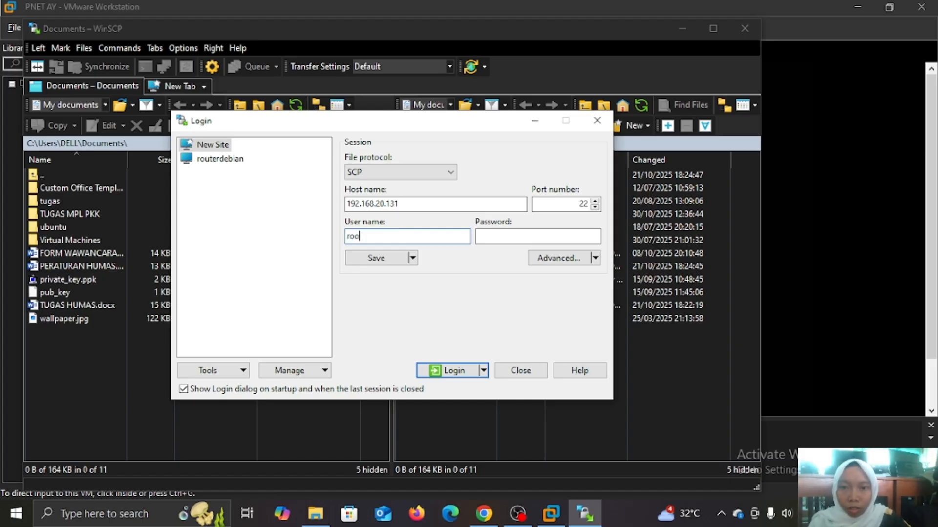
{"action": "left_click", "coordinate": [507, 234]}
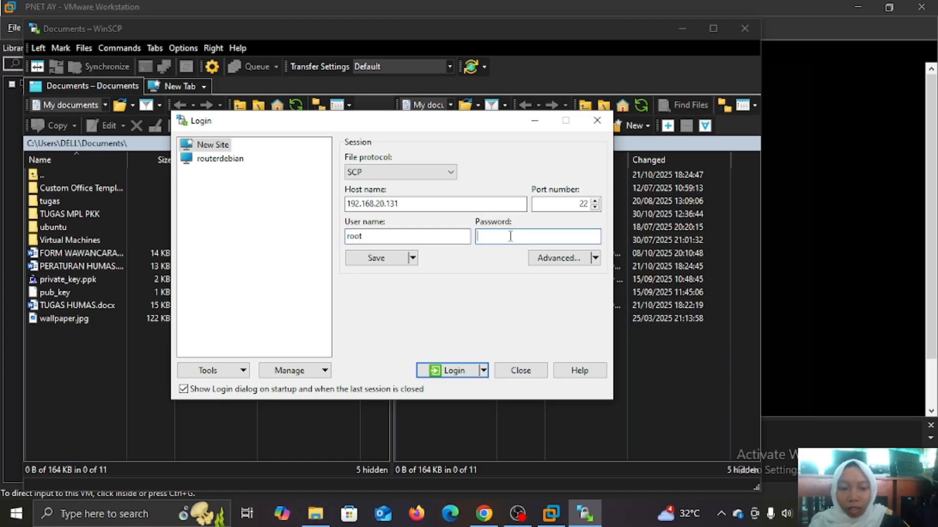
{"action": "type", "text": "root"}
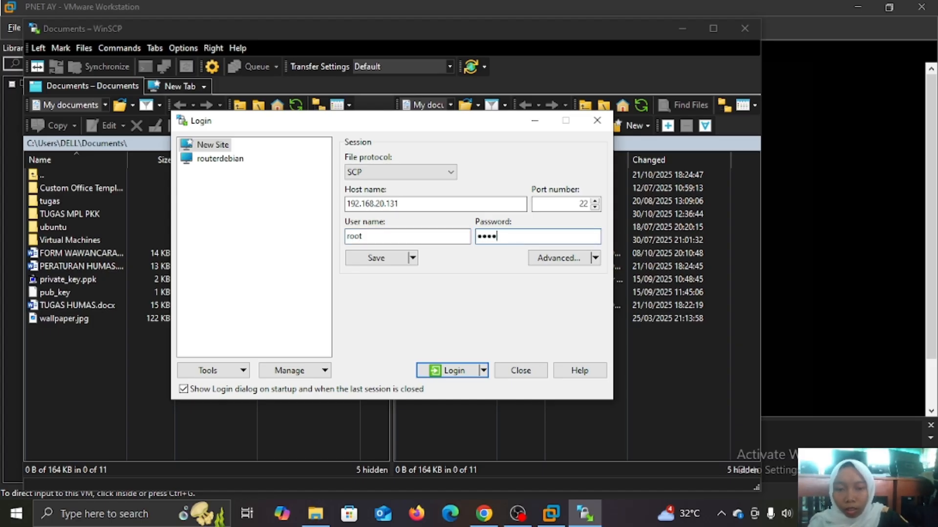
{"action": "left_click", "coordinate": [467, 371]}
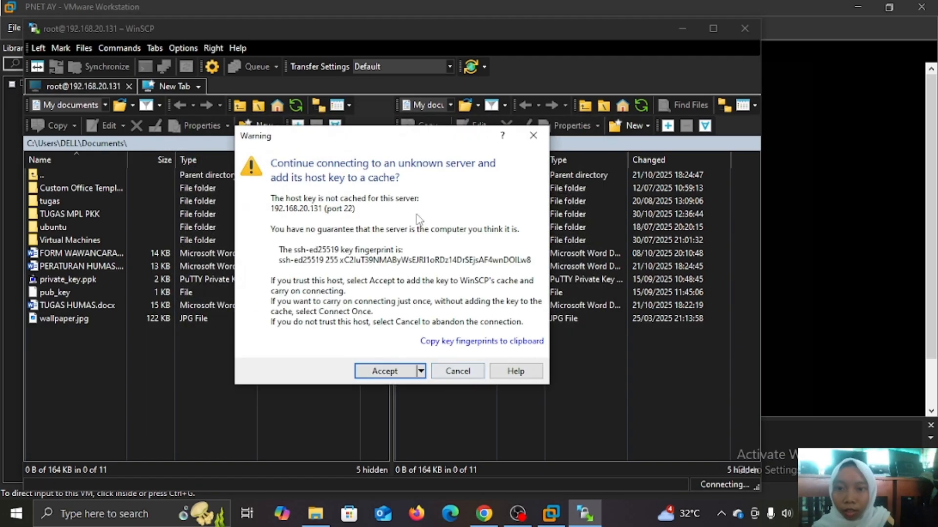
Accept the host key, then browse the remote panel through opt, unetlab, addons to qemu.
{"action": "left_click", "coordinate": [375, 372]}
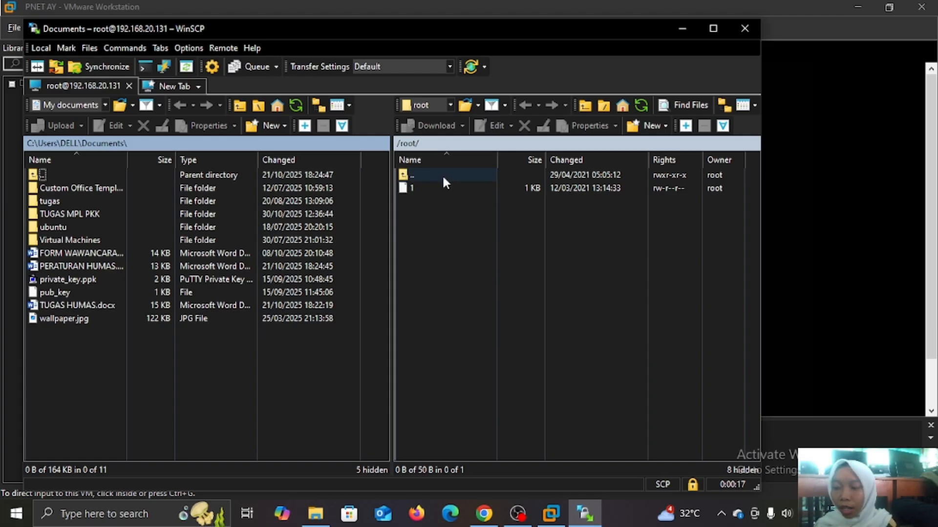
{"action": "double_click", "coordinate": [429, 174]}
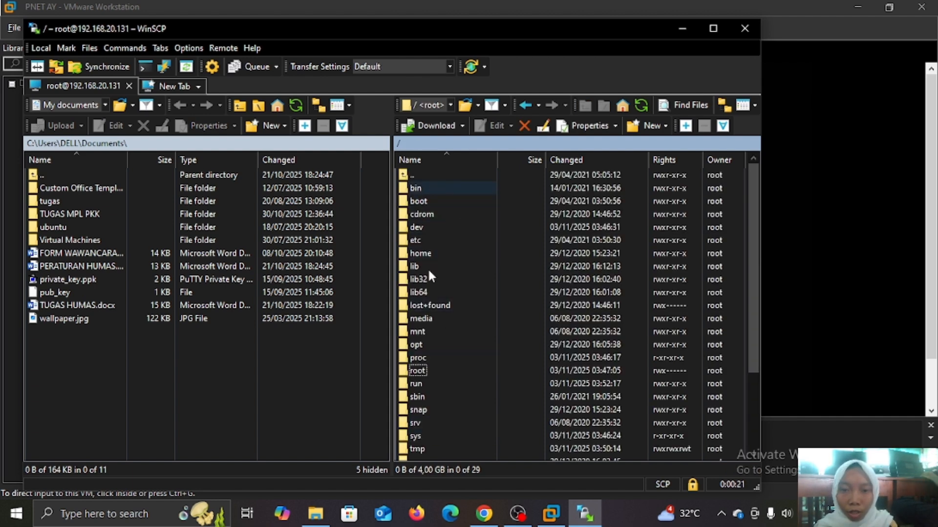
{"action": "scroll", "coordinate": [426, 339], "scroll_direction": "down", "scroll_amount": 1}
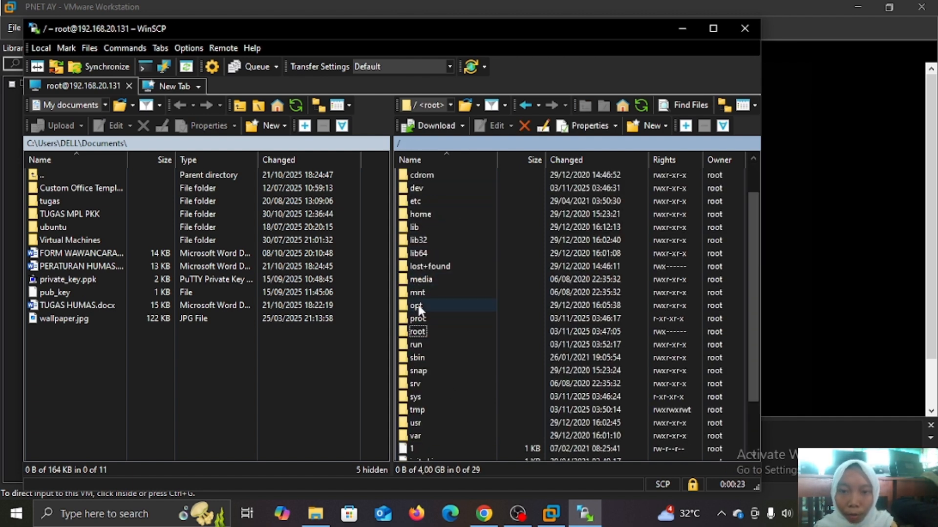
{"action": "scroll", "coordinate": [418, 306], "scroll_direction": "up", "scroll_amount": 1}
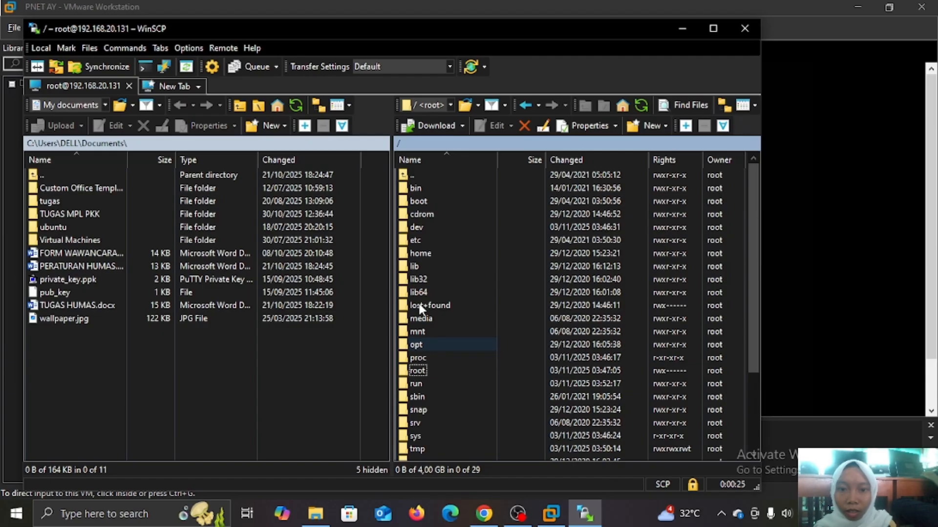
{"action": "double_click", "coordinate": [419, 344]}
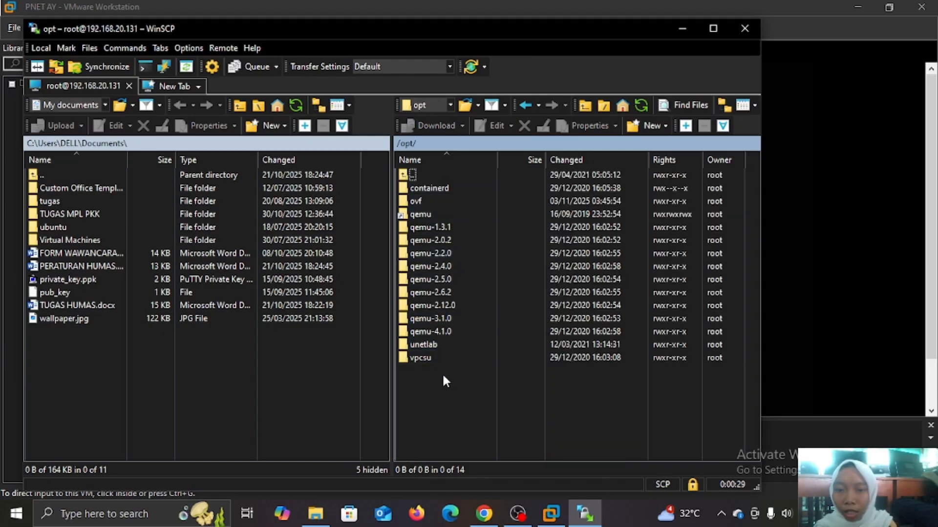
{"action": "double_click", "coordinate": [435, 342]}
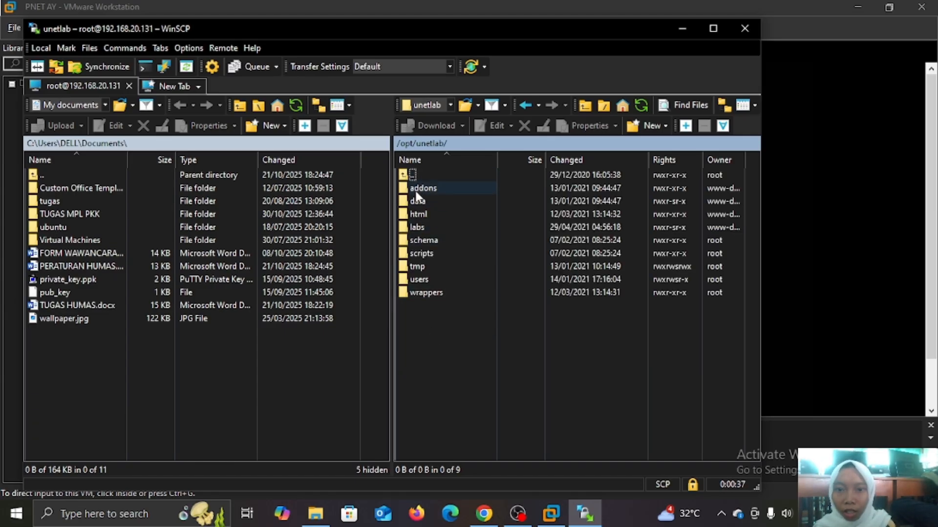
{"action": "double_click", "coordinate": [414, 189]}
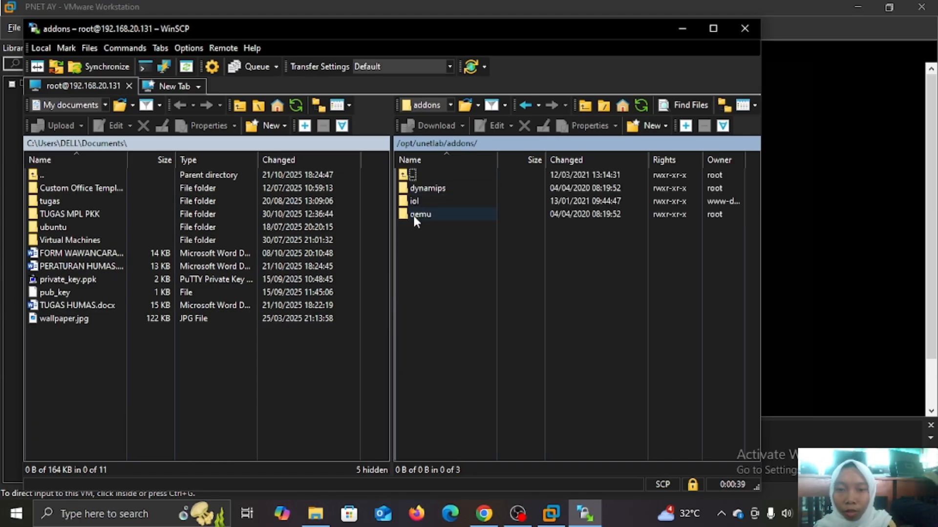
{"action": "double_click", "coordinate": [415, 215]}
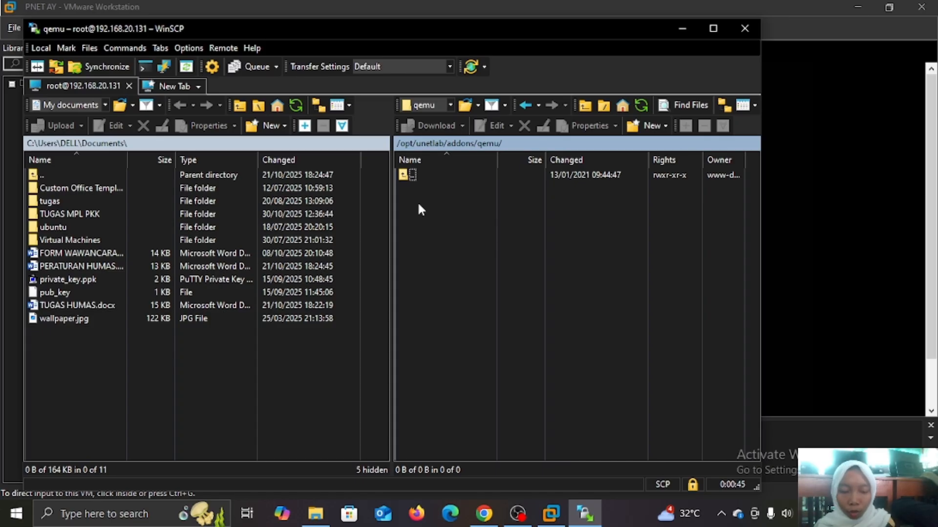
Create a remote directory named MikroTik via New > Directory and open it.
{"action": "right_click", "coordinate": [418, 204]}
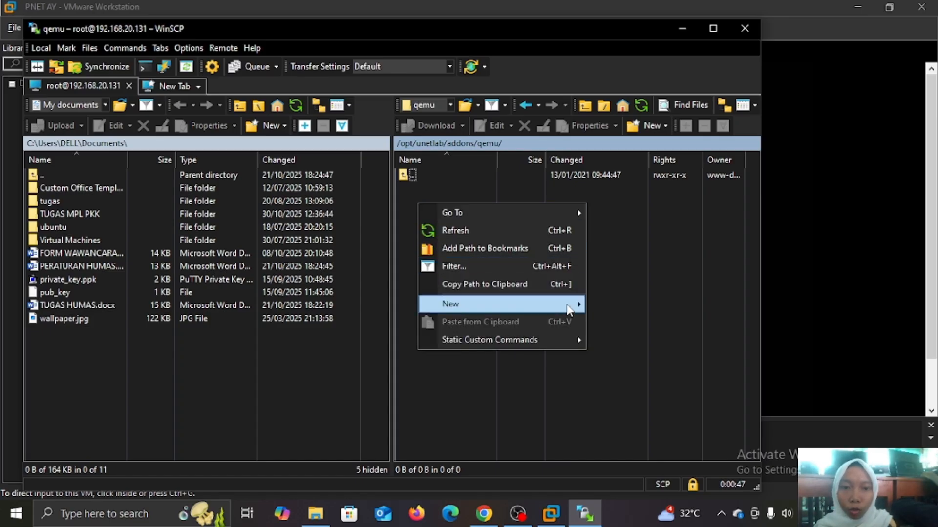
{"action": "mouse_move", "coordinate": [569, 310]}
{"action": "left_click", "coordinate": [617, 324]}
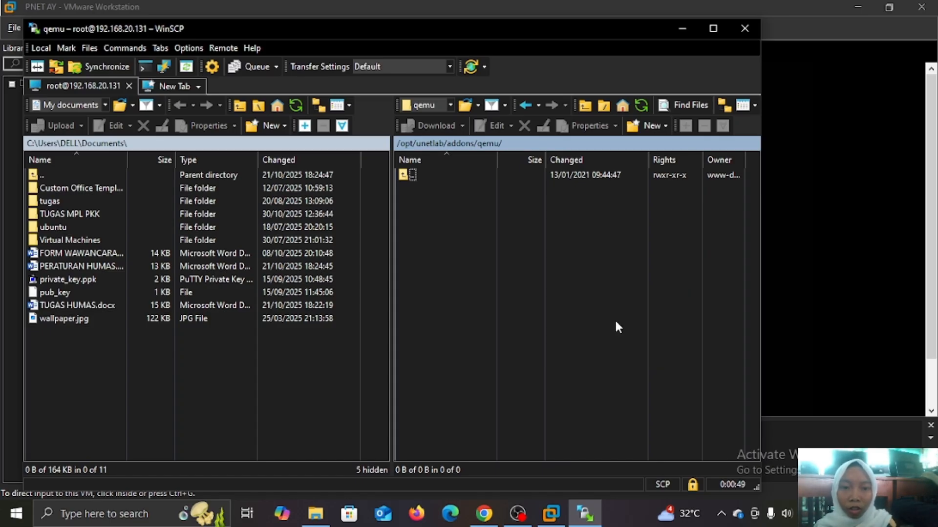
{"action": "key", "text": "BackSpace"}
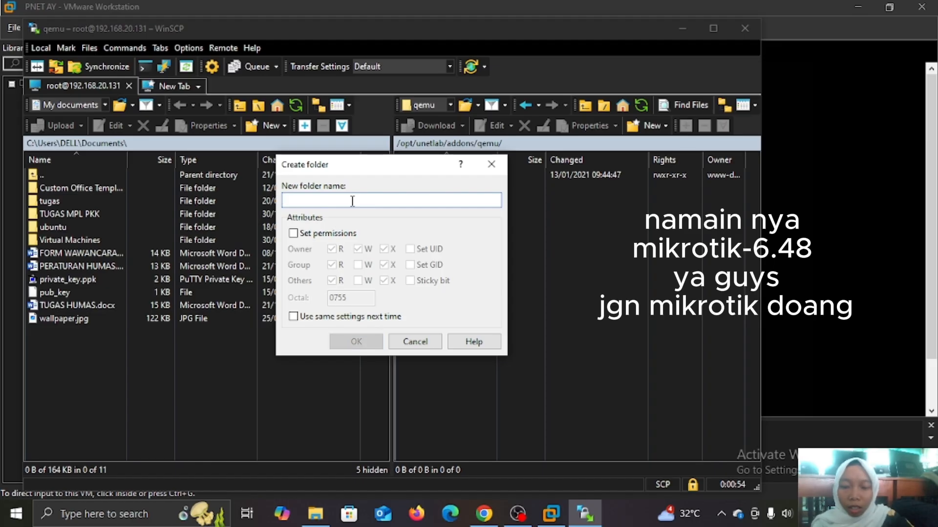
{"action": "type", "text": "Mik"}
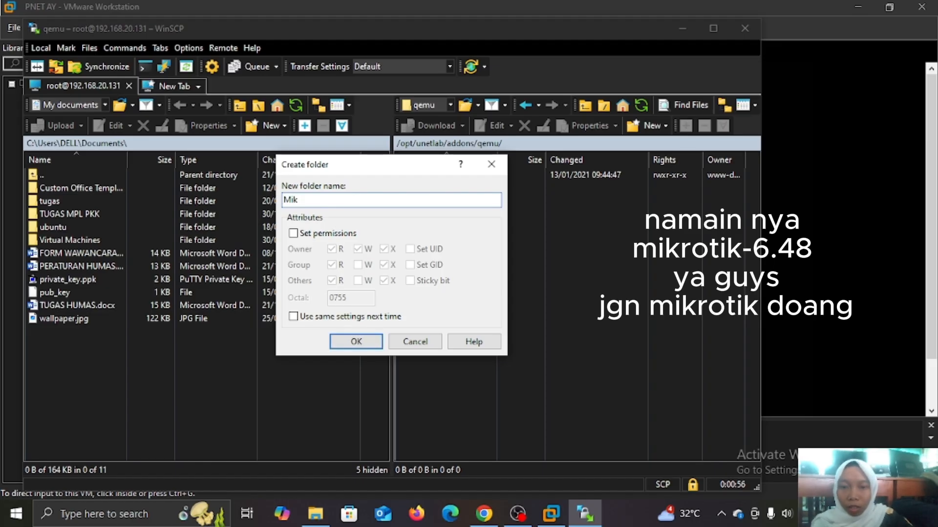
{"action": "type", "text": "o"}
{"action": "key", "text": "BackSpace"}
{"action": "type", "text": "roTik"}
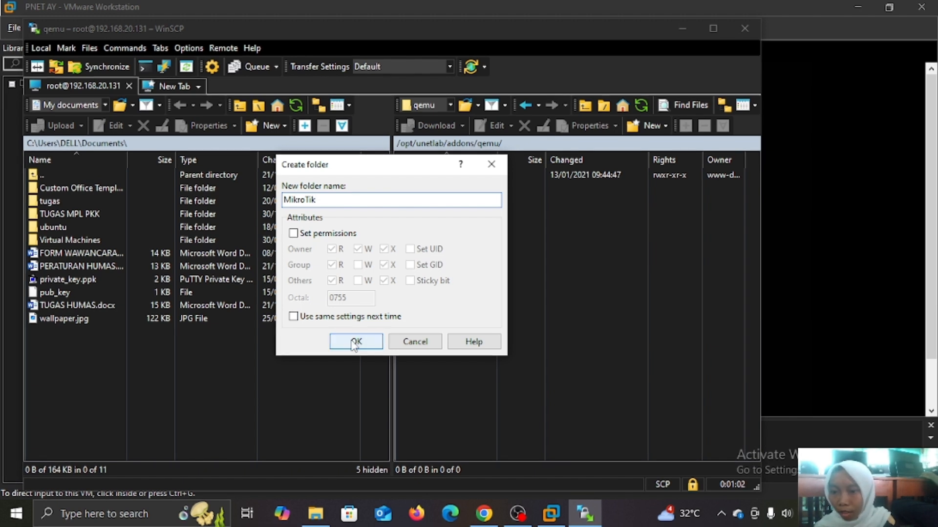
{"action": "left_click", "coordinate": [355, 343]}
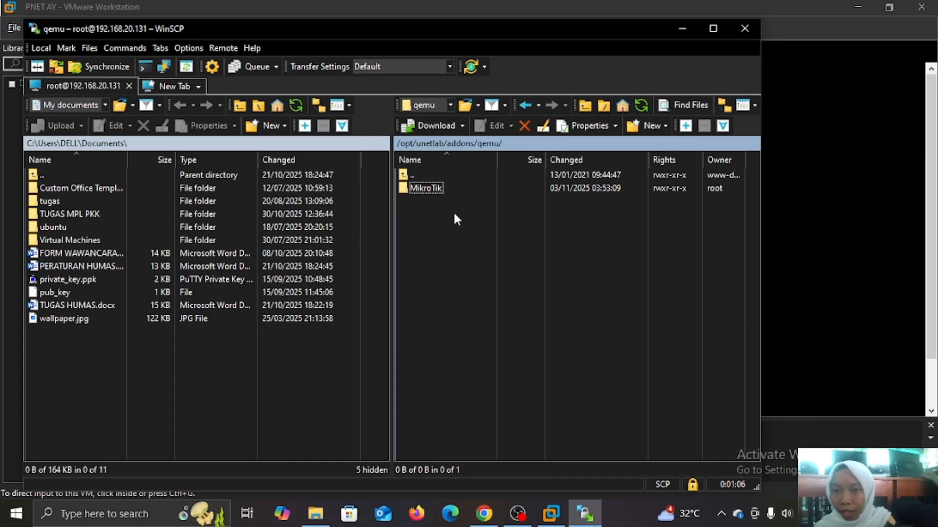
{"action": "double_click", "coordinate": [452, 186]}
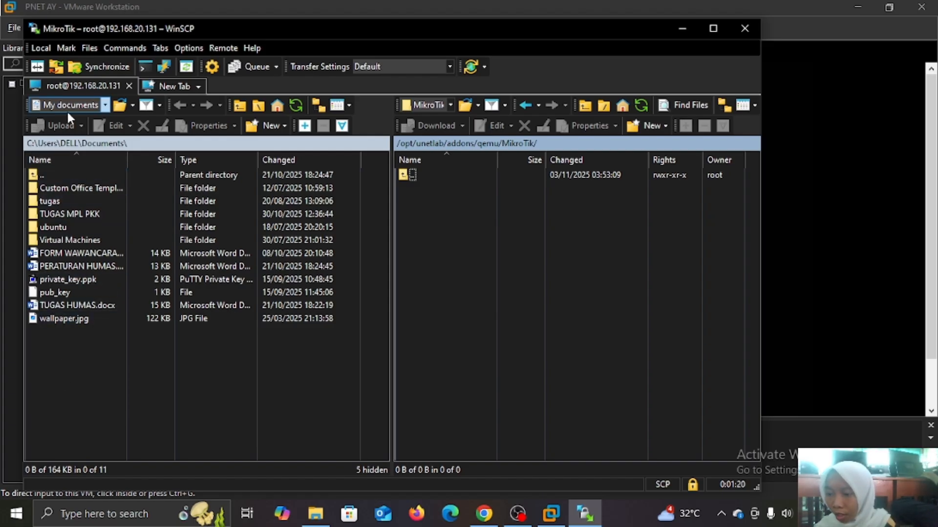
Browse the local panel to D:\LAB SID and upload chr-6.49.8.img into the MikroTik folder.
{"action": "left_click", "coordinate": [105, 105]}
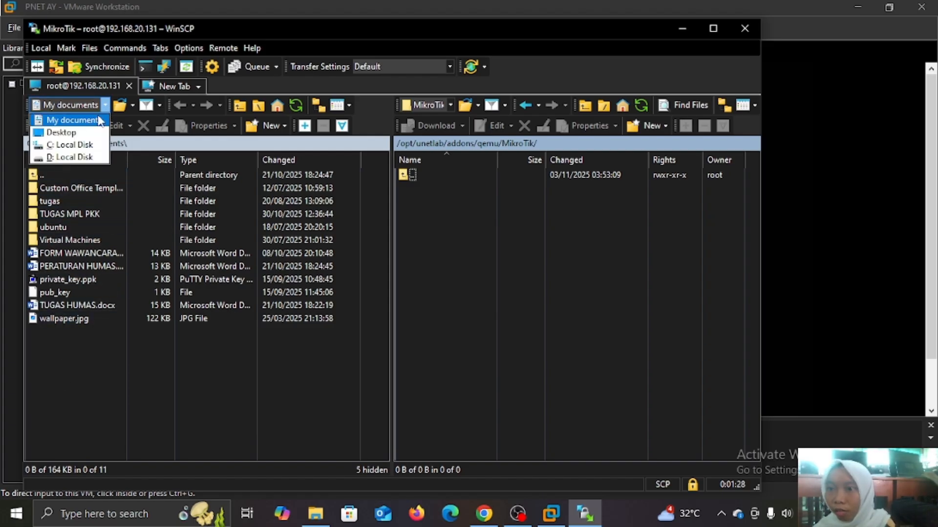
{"action": "left_click", "coordinate": [76, 157]}
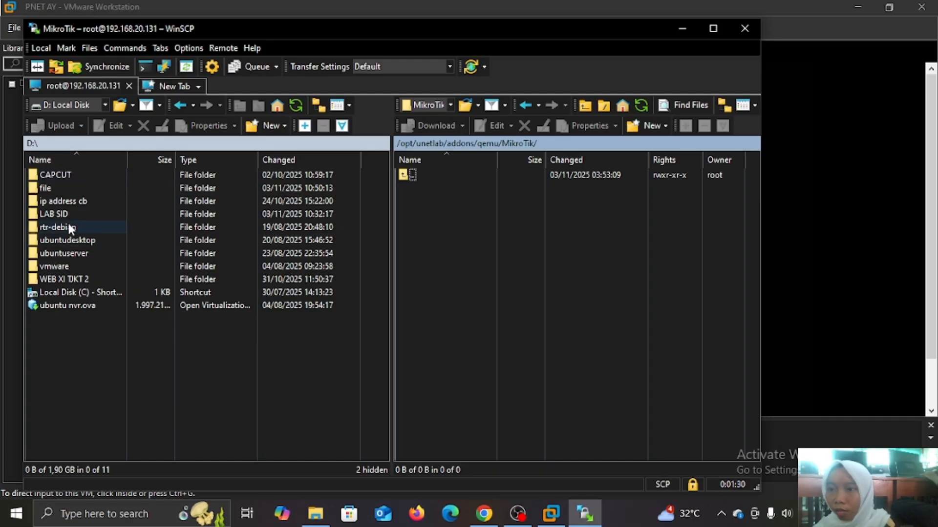
{"action": "double_click", "coordinate": [67, 214]}
{"action": "left_click", "coordinate": [113, 201]}
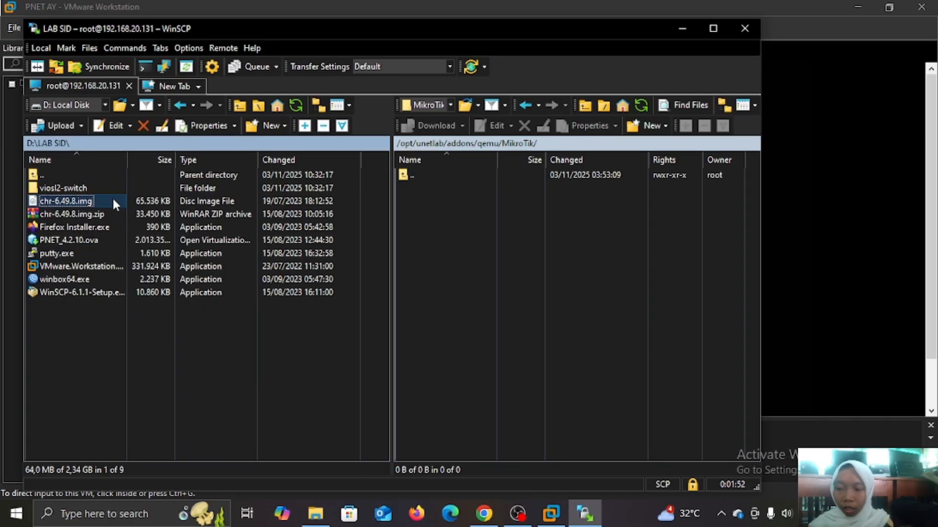
{"action": "right_click", "coordinate": [113, 200]}
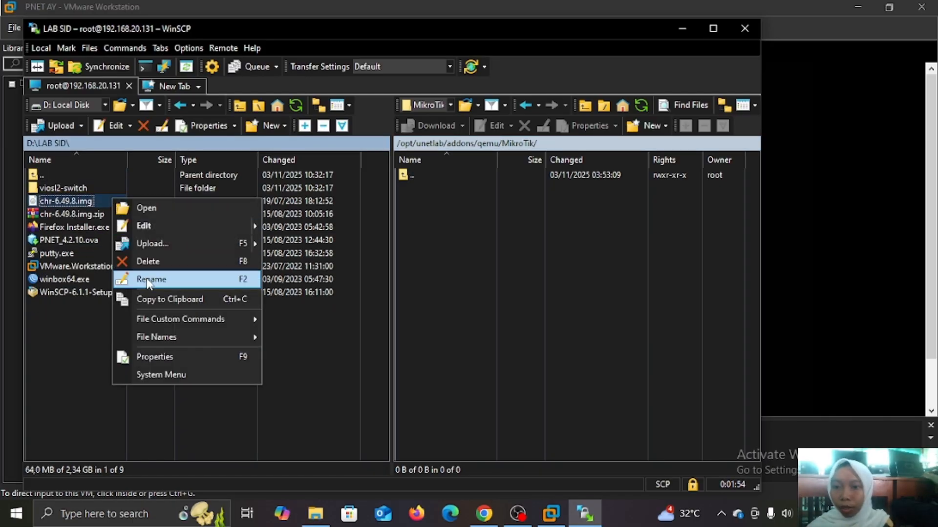
{"action": "left_click", "coordinate": [226, 242]}
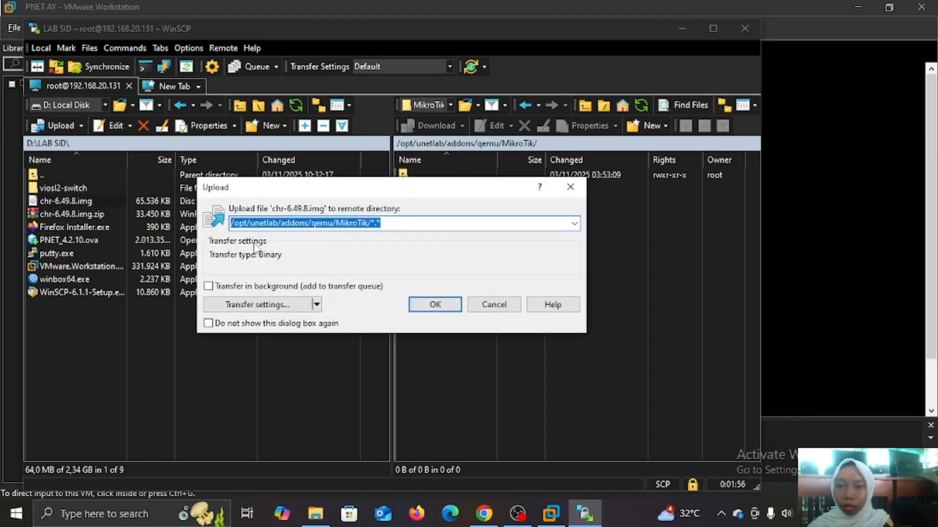
{"action": "left_click", "coordinate": [434, 307]}
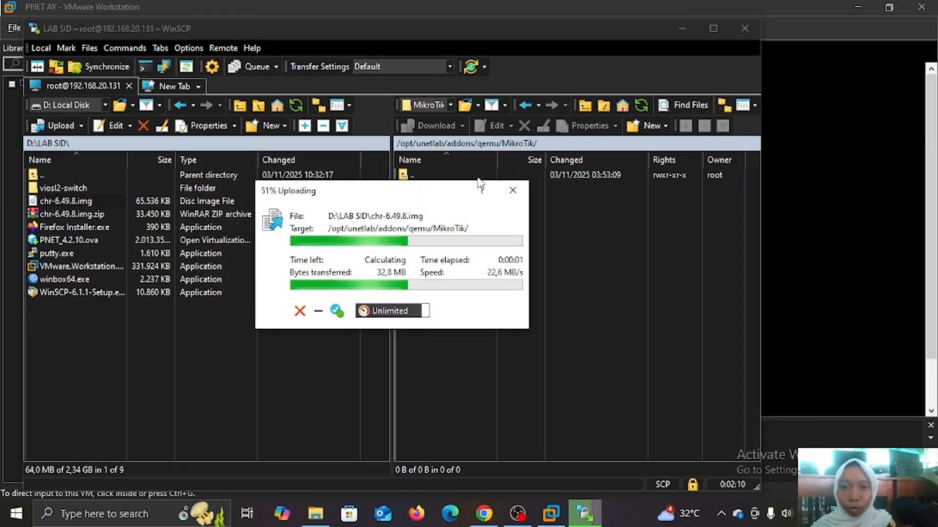
{"action": "left_click", "coordinate": [463, 190]}
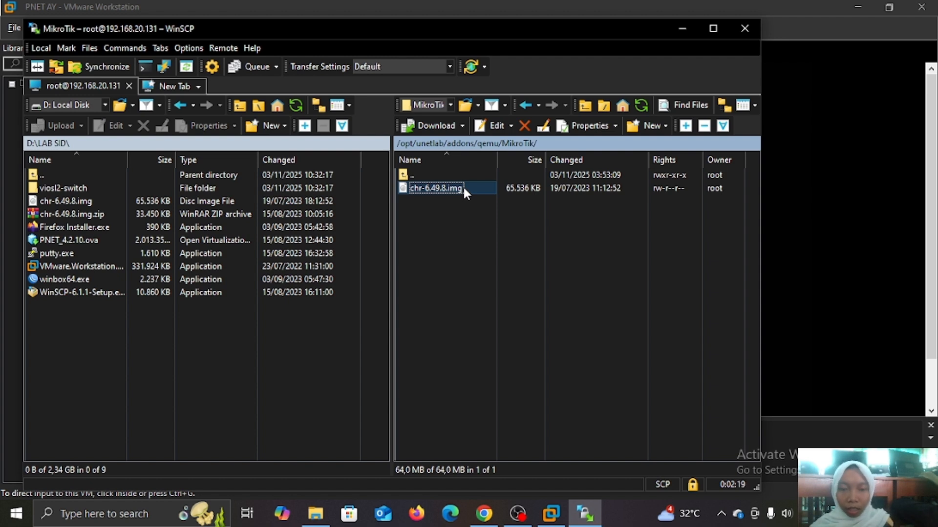
Rename chr-6.49.8.img in the remote MikroTik folder to hda.qcow2.
{"action": "right_click", "coordinate": [462, 186]}
{"action": "left_click", "coordinate": [502, 305]}
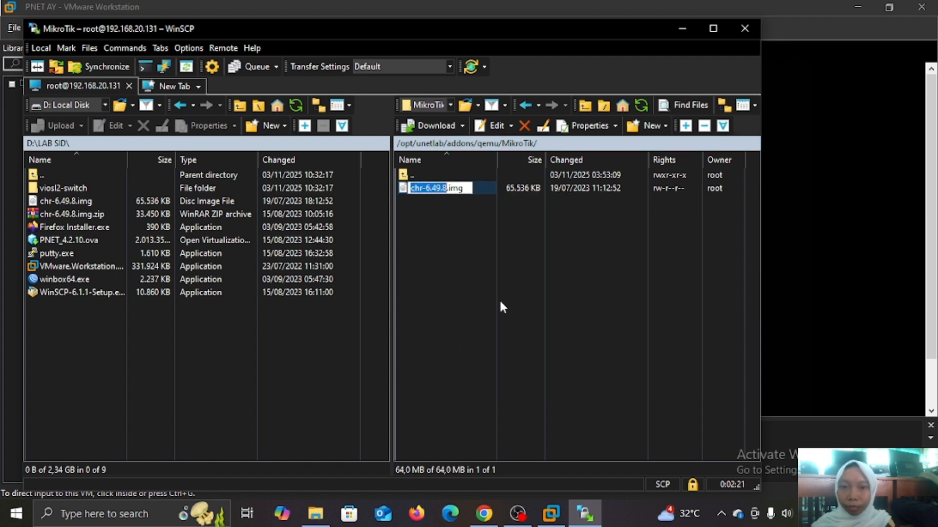
{"action": "key", "text": "BackSpace"}
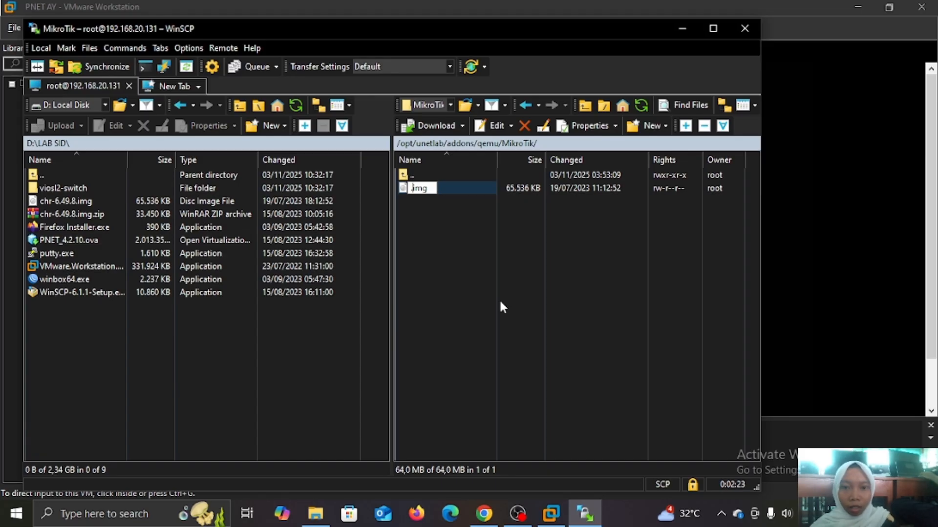
{"action": "key", "text": "BackSpace"}
{"action": "key", "text": "BackSpace"}
{"action": "key", "text": "BackSpace"}
{"action": "key", "text": "BackSpace"}
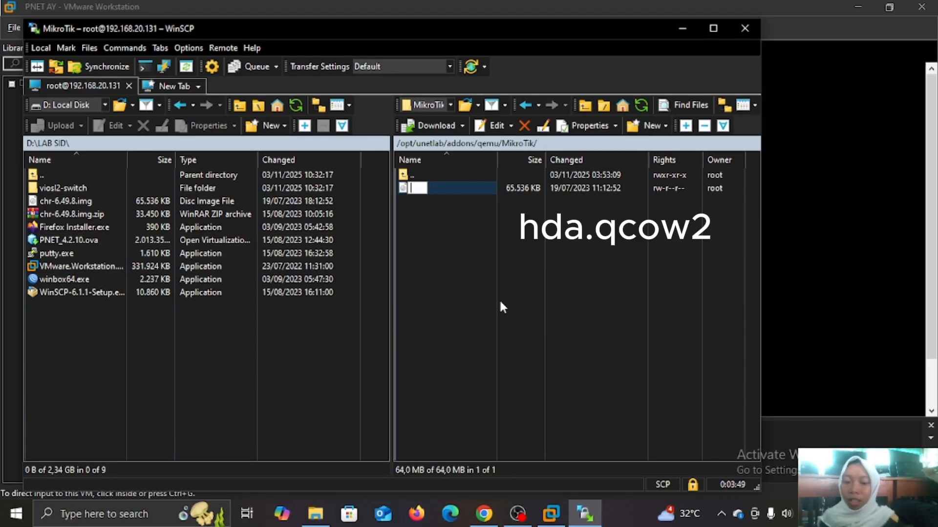
{"action": "type", "text": "hd"}
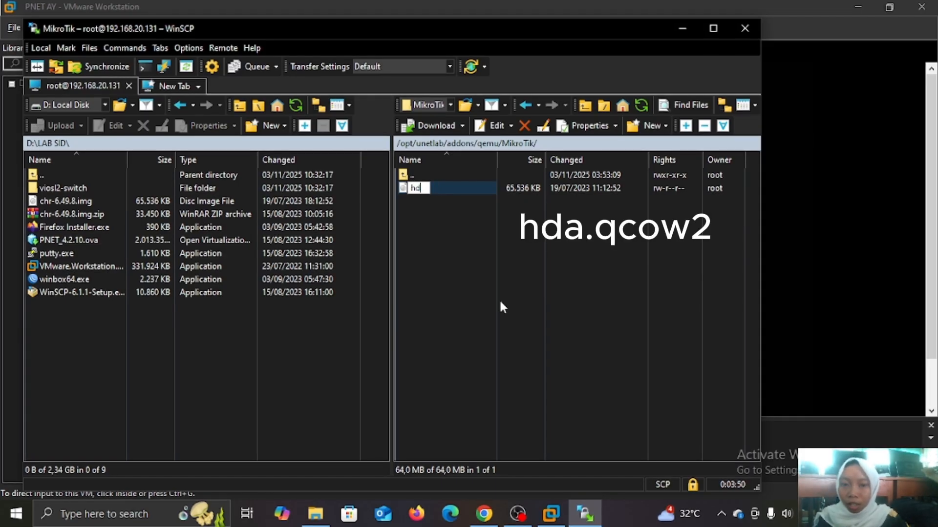
{"action": "type", "text": "a."}
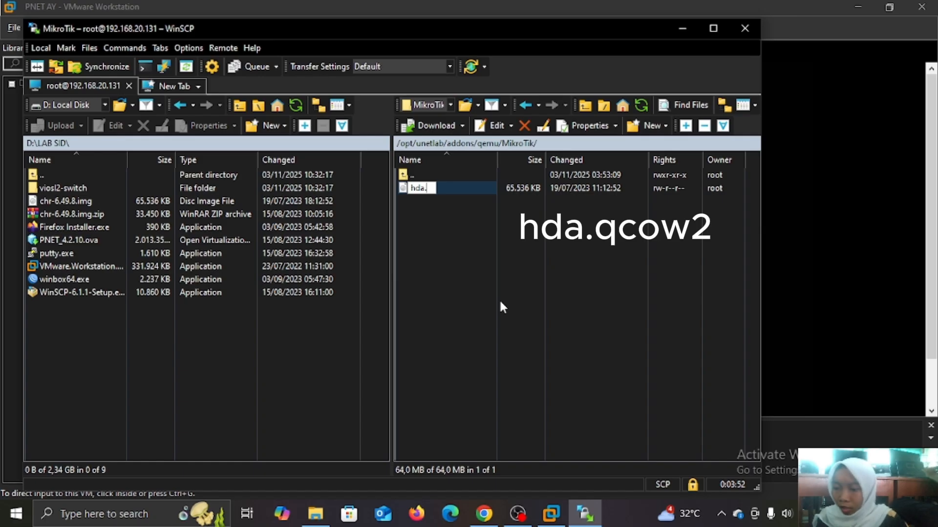
{"action": "type", "text": "qcow2"}
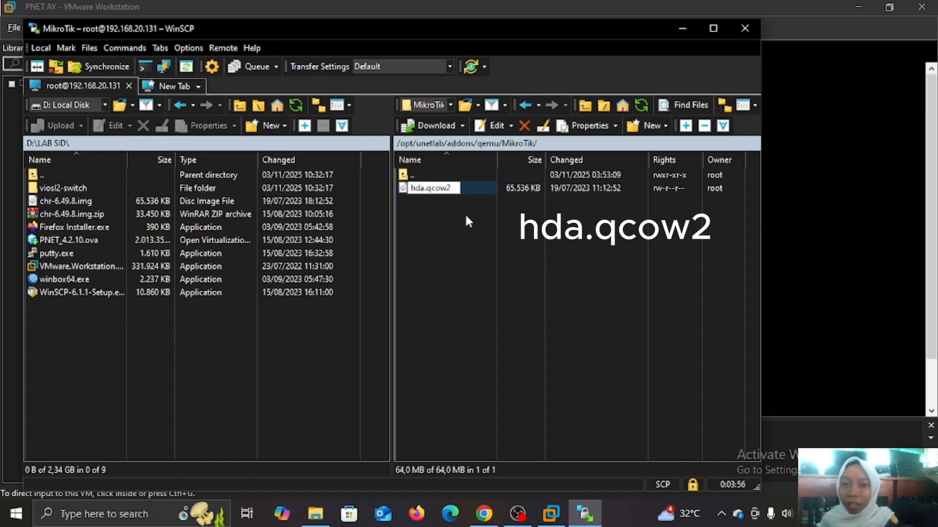
{"action": "left_click", "coordinate": [470, 377]}
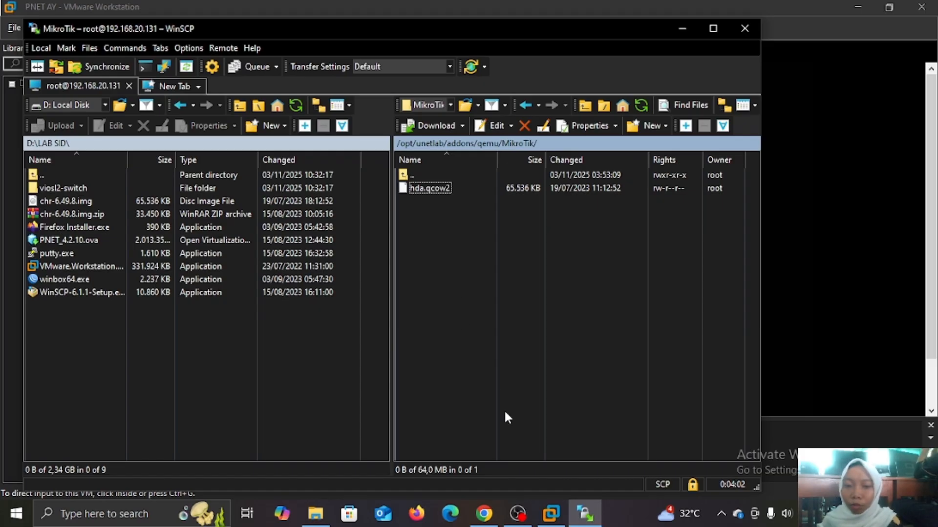
{"action": "left_click", "coordinate": [551, 514]}
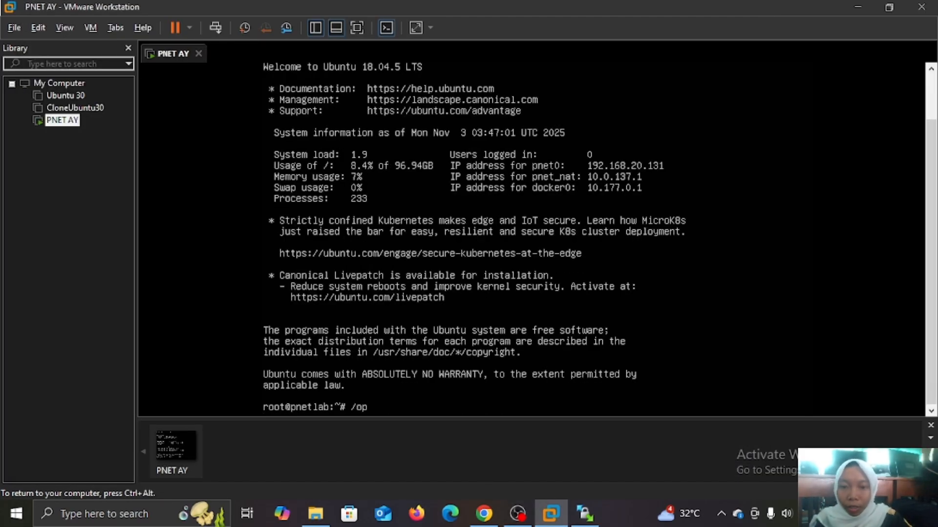
Run /opt/unetlab/wrappers/unl_wrapper -a fixpermissions on the PNET AY root console.
{"action": "type", "text": "/opt/u"}
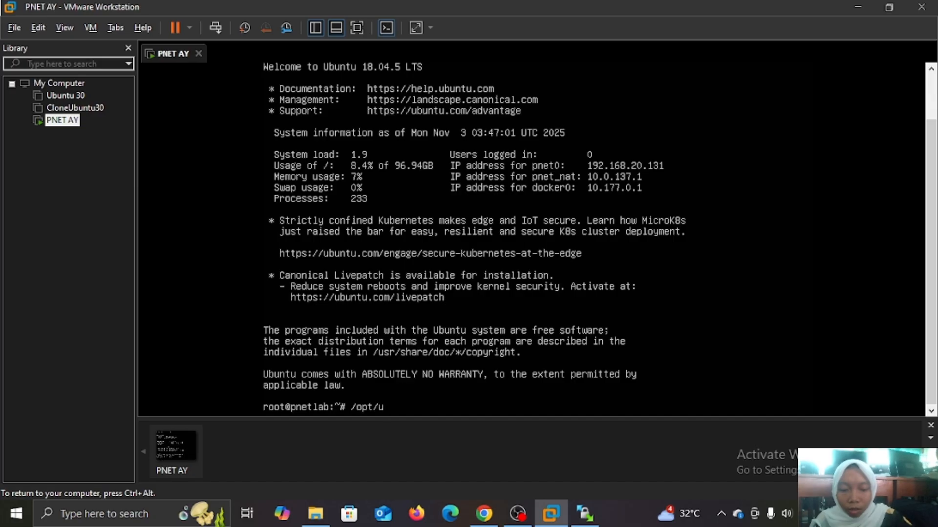
{"action": "type", "text": "netlab"}
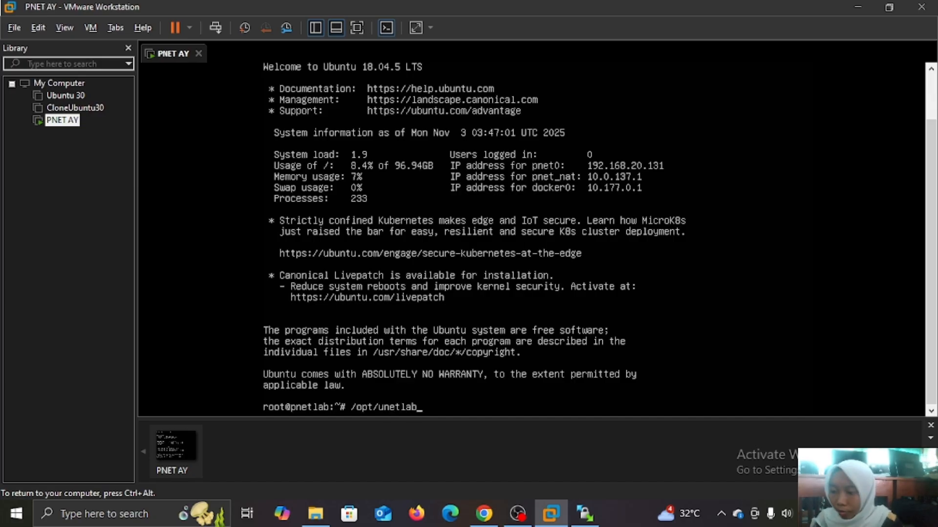
{"action": "type", "text": "/wrappers/unl"}
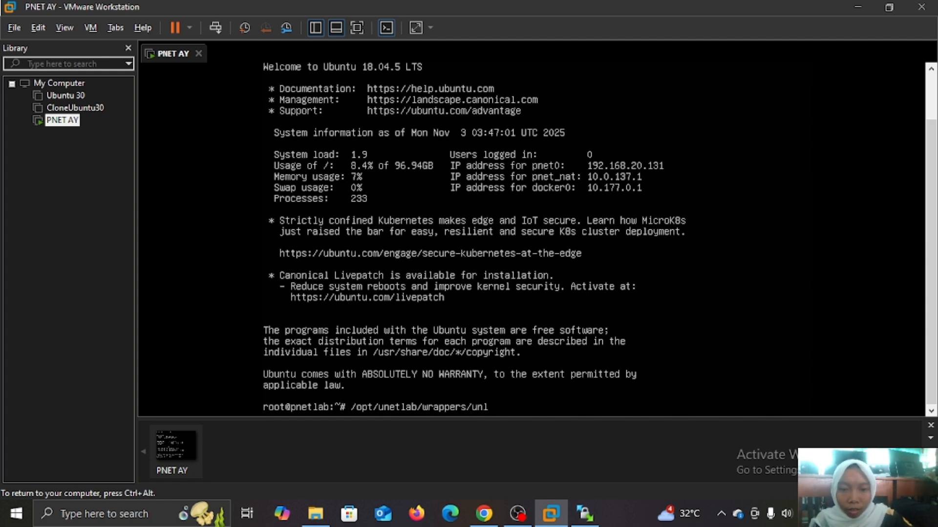
{"action": "type", "text": "_wr"}
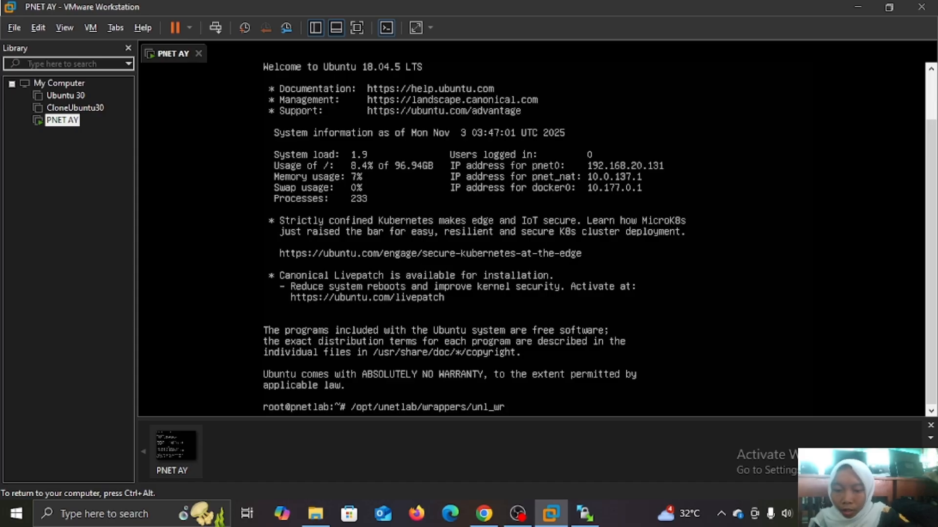
{"action": "type", "text": "apper"}
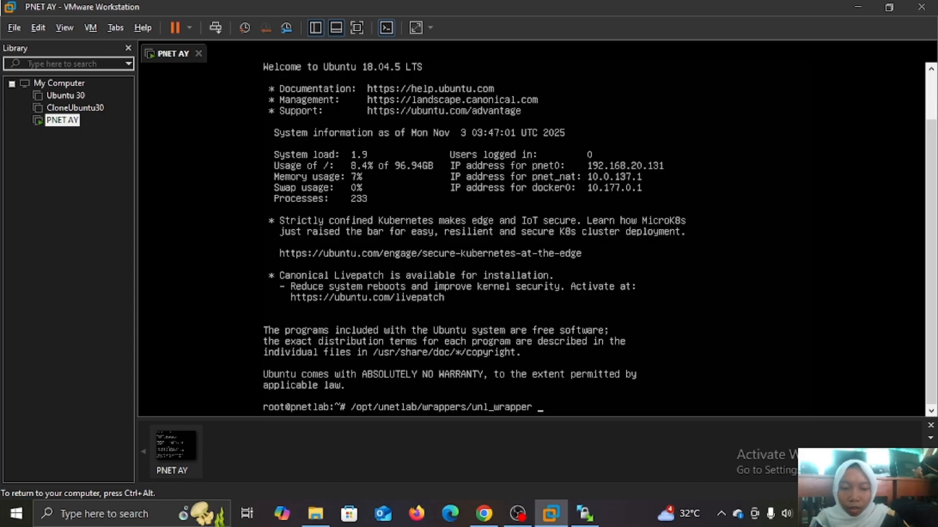
{"action": "type", "text": " -a"}
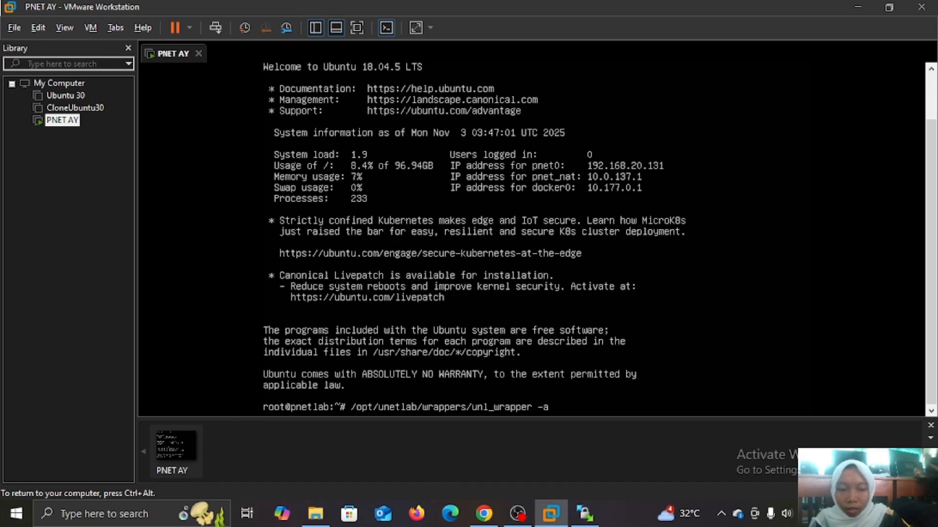
{"action": "type", "text": " fix"}
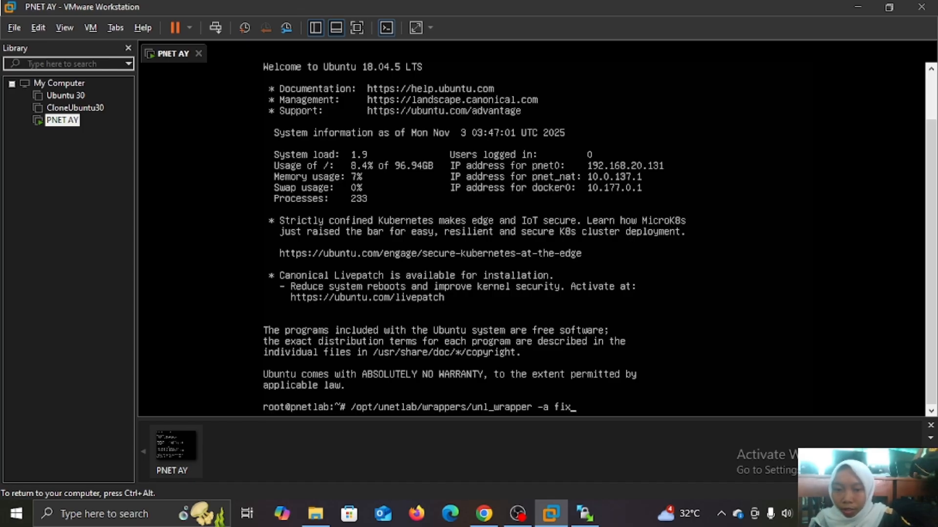
{"action": "type", "text": "permissi"}
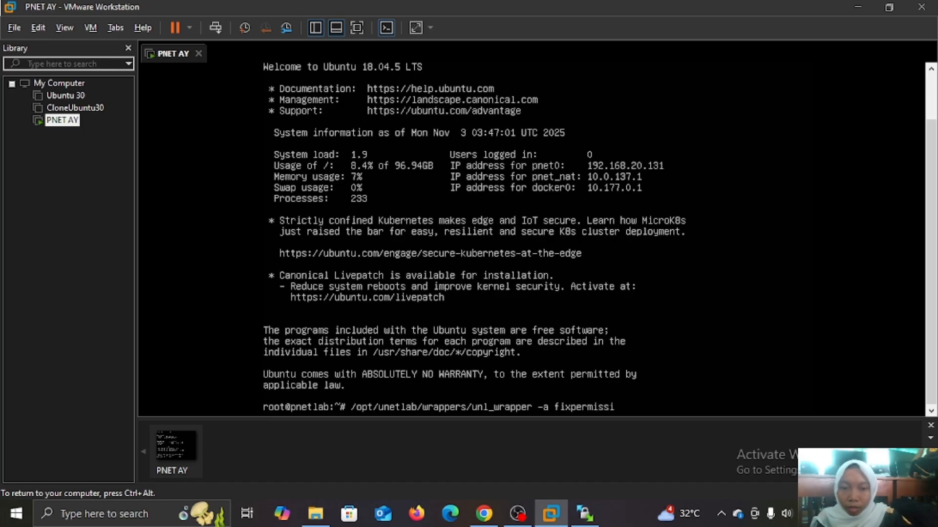
{"action": "type", "text": "on"}
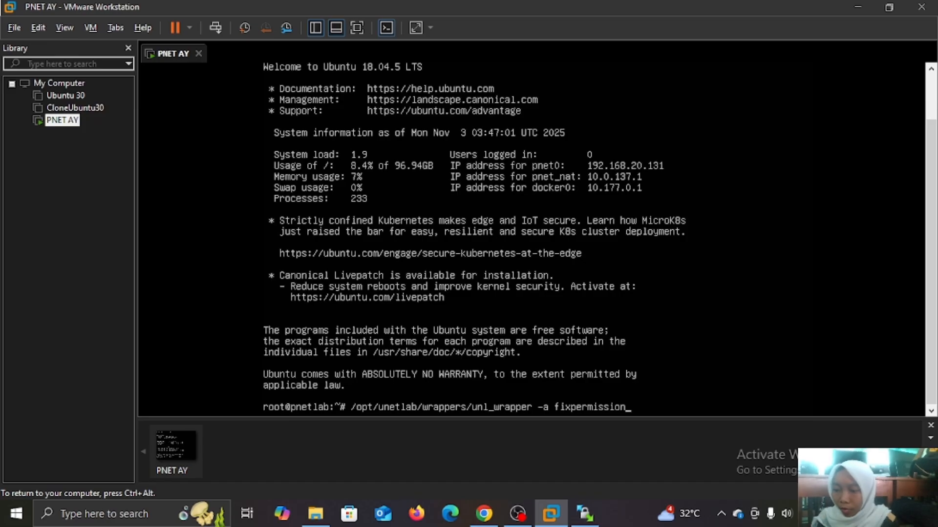
{"action": "type", "text": "s"}
{"action": "key", "text": "Return"}
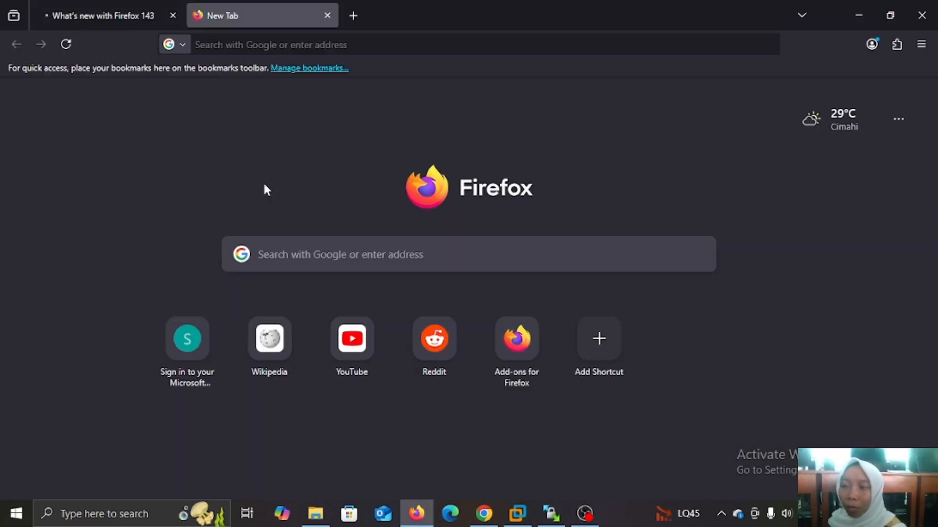
Load 192.168.20.131 in Firefox, continue in Online Mode, and start entering the login username.
{"action": "left_click", "coordinate": [294, 46]}
{"action": "left_click", "coordinate": [294, 46]}
{"action": "type", "text": "19"}
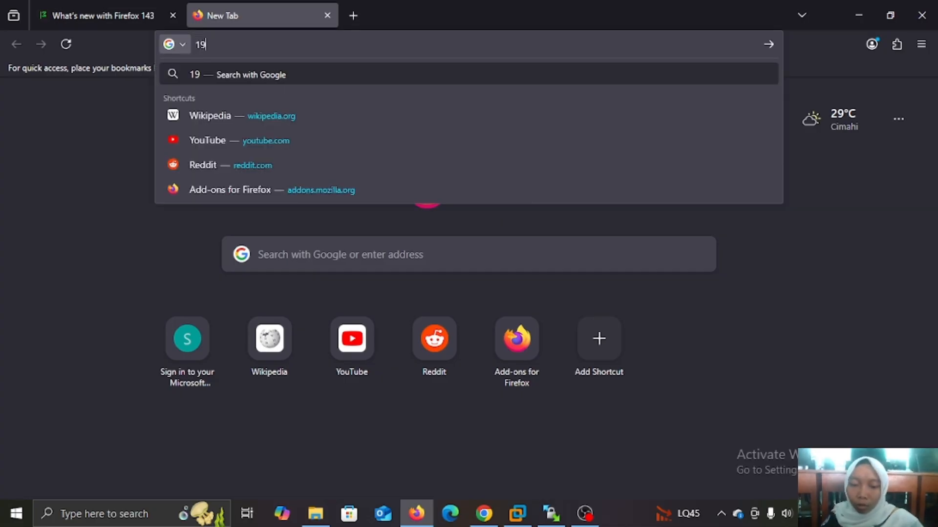
{"action": "type", "text": "2."}
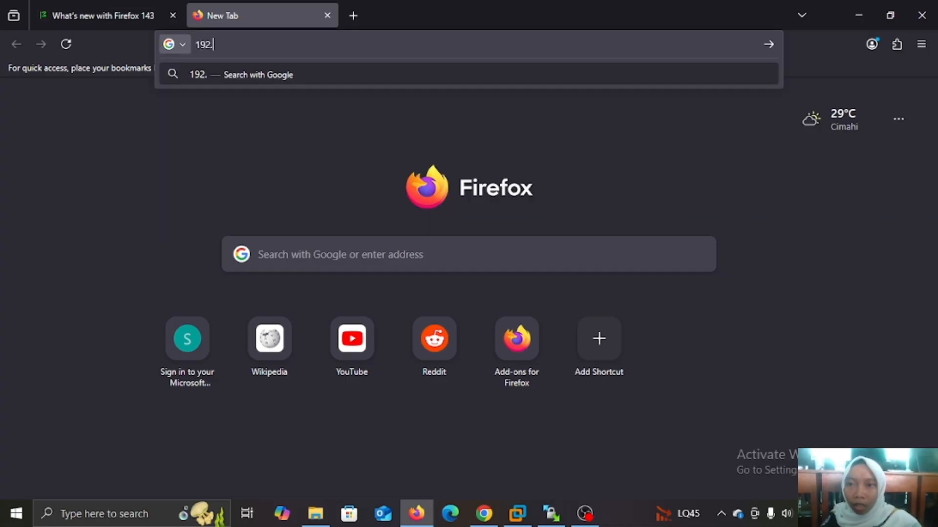
{"action": "type", "text": "168.2"}
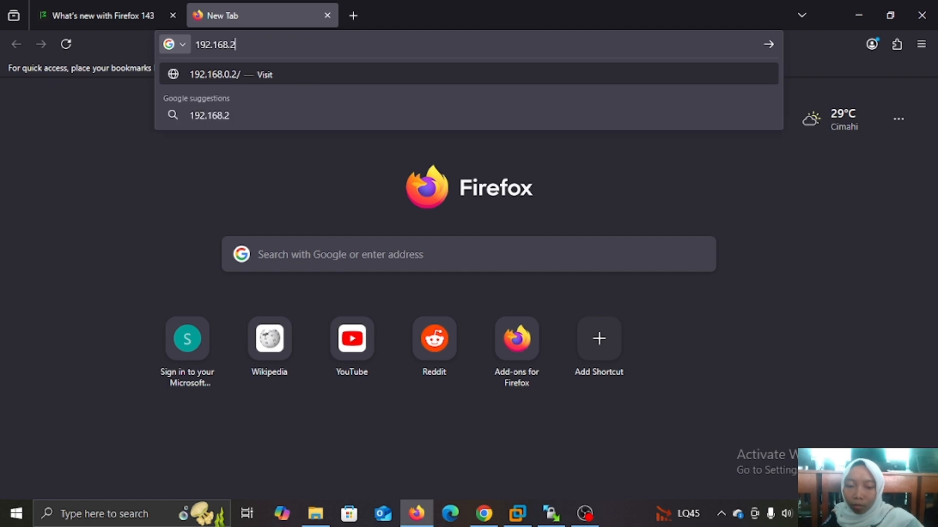
{"action": "type", "text": "0.131"}
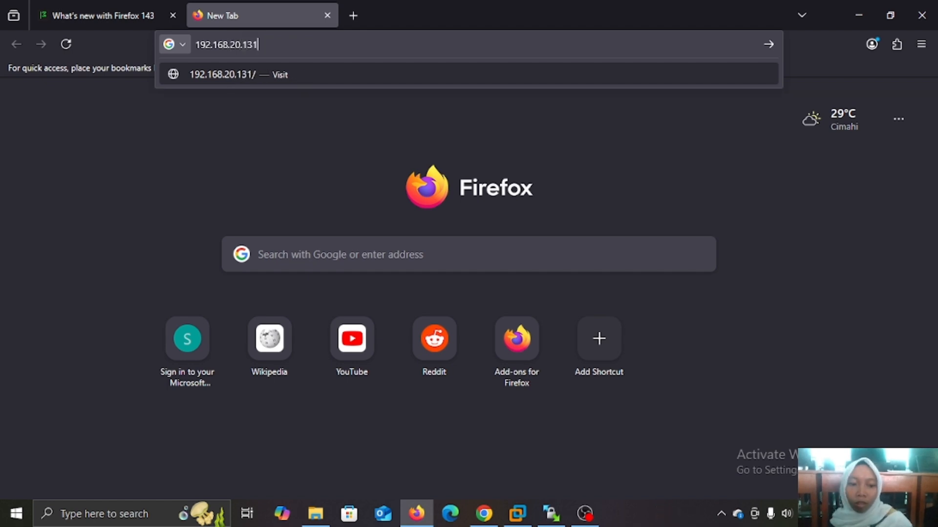
{"action": "key", "text": "Return"}
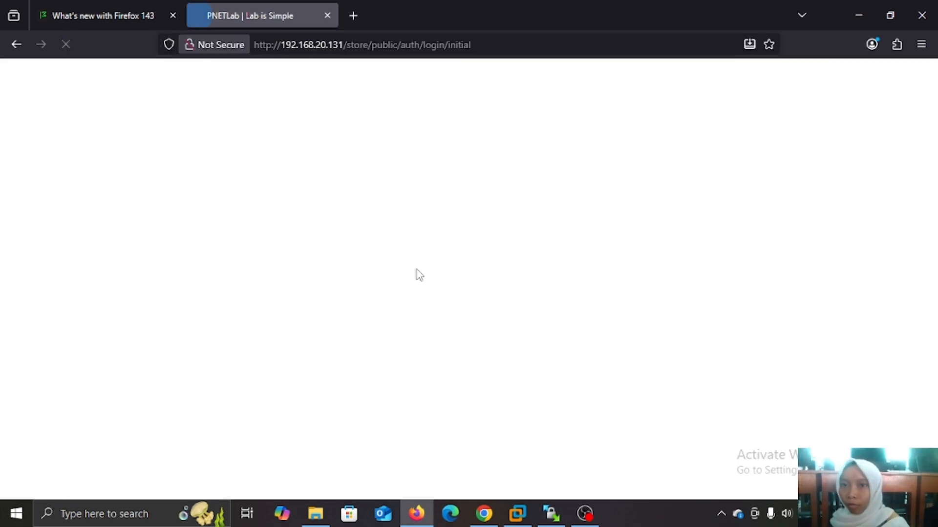
{"action": "left_click", "coordinate": [323, 393]}
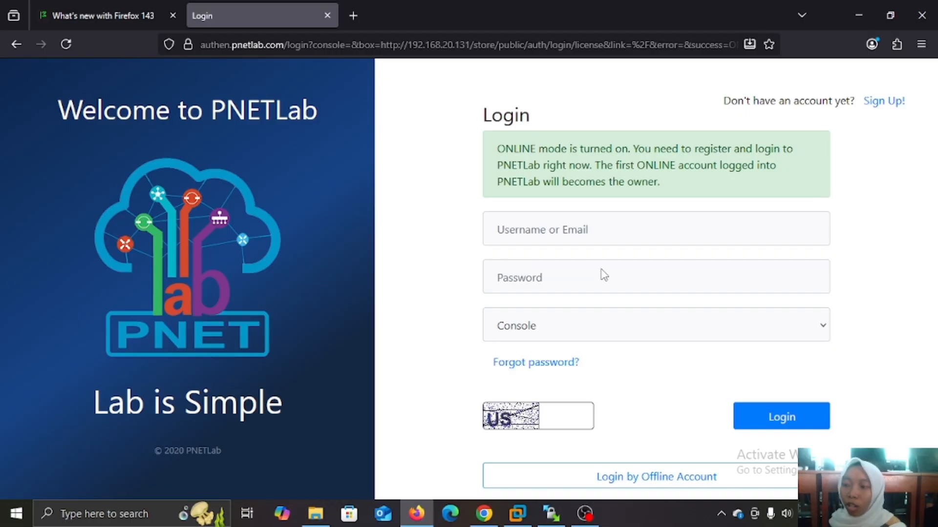
{"action": "left_click", "coordinate": [559, 238]}
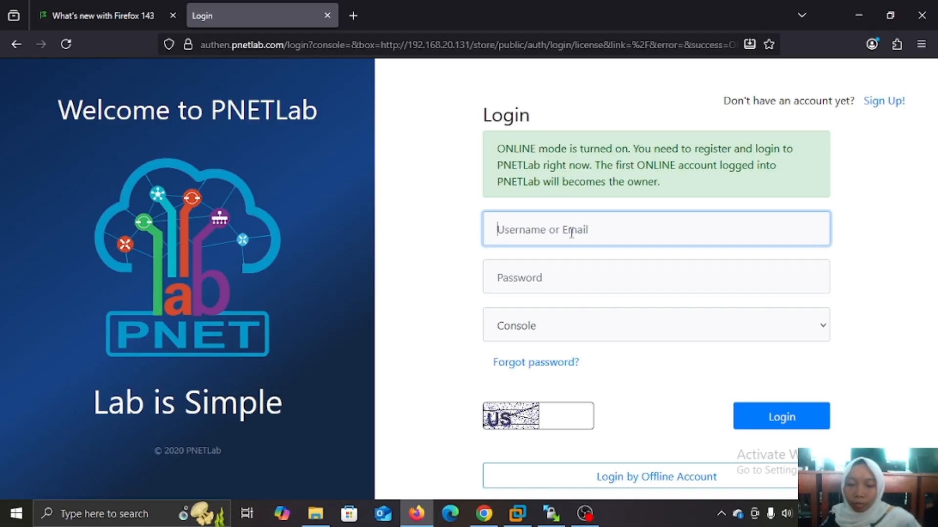
{"action": "type", "text": "a"}
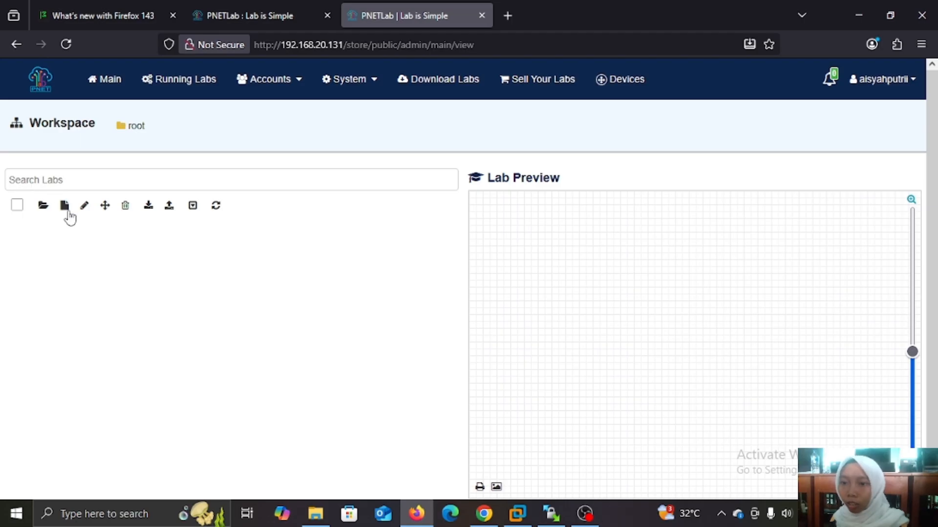
Create a new lab named 'belajar mikrotik dasar' from the workspace and save it.
{"action": "left_click", "coordinate": [65, 206]}
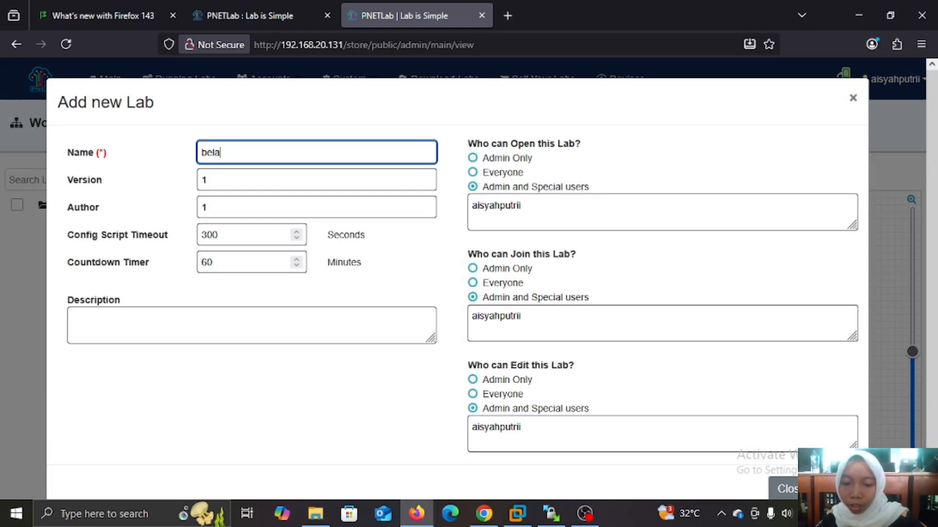
{"action": "type", "text": "jar mik"}
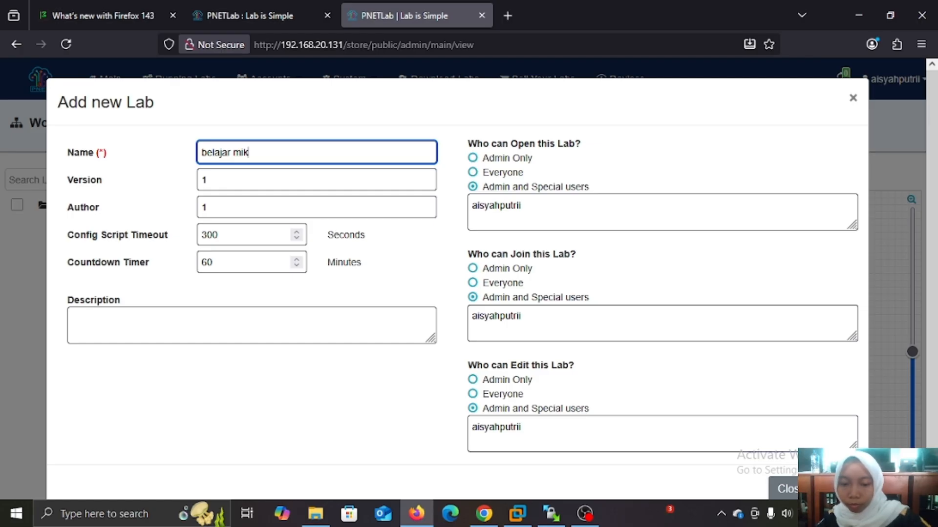
{"action": "type", "text": "rotik dasar"}
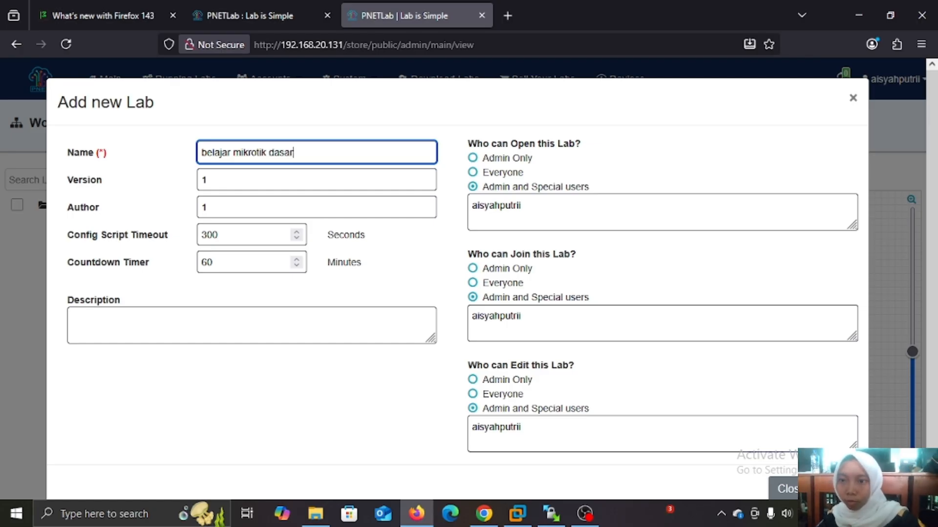
{"action": "scroll", "coordinate": [784, 393], "scroll_direction": "down", "scroll_amount": 1}
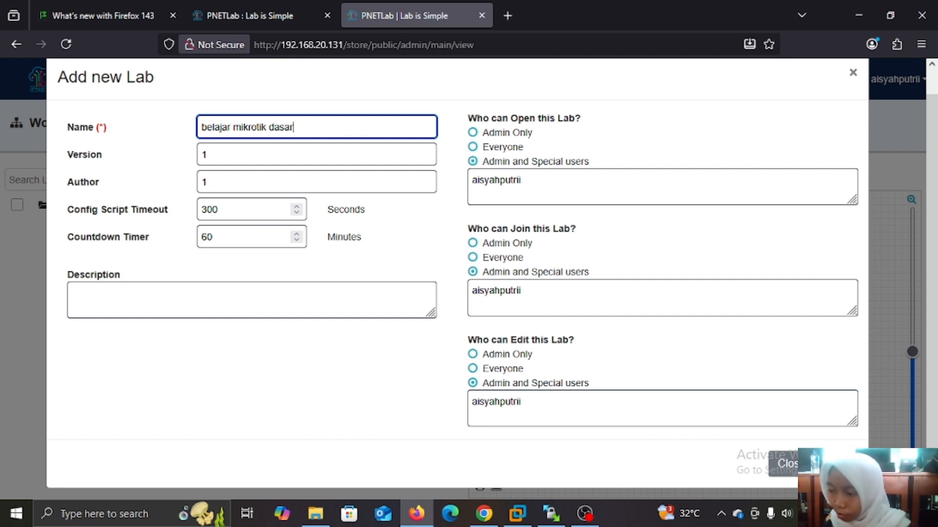
{"action": "left_click", "coordinate": [837, 464]}
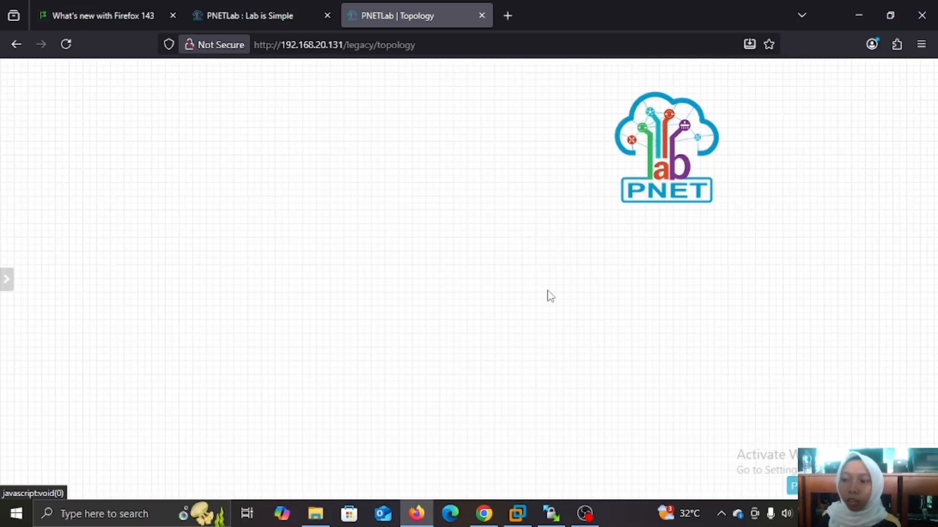
Add a MikroTik RouterOS node to the canvas with its Qemu Options field emptied.
{"action": "right_click", "coordinate": [549, 293]}
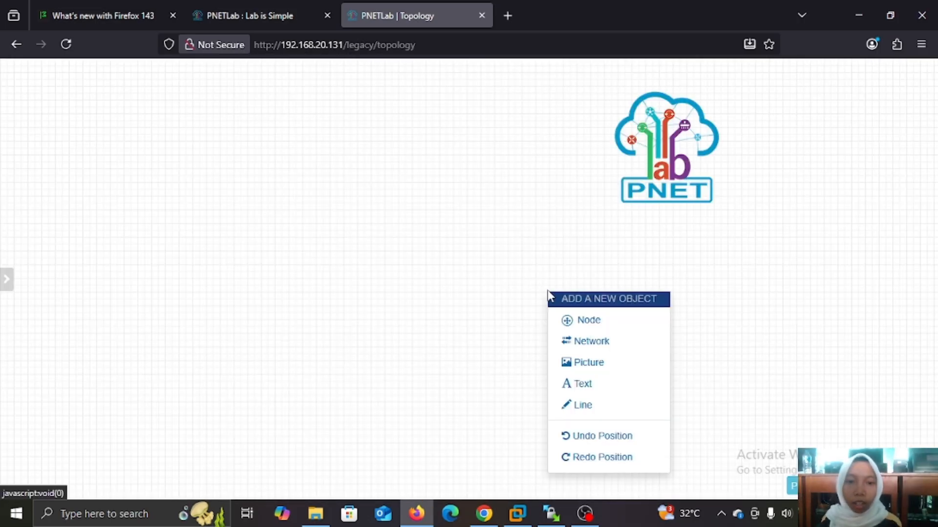
{"action": "left_click", "coordinate": [585, 319]}
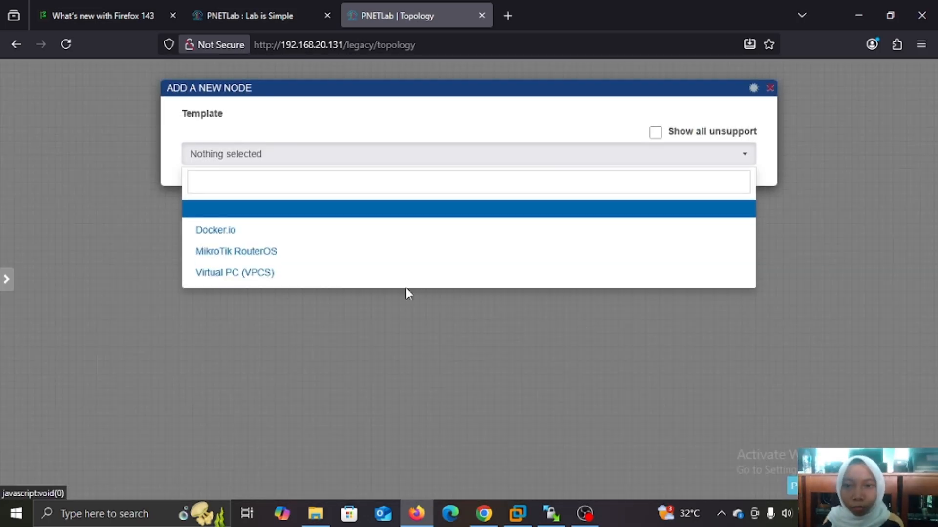
{"action": "left_click", "coordinate": [249, 252]}
{"action": "scroll", "coordinate": [436, 260], "scroll_direction": "down", "scroll_amount": 6}
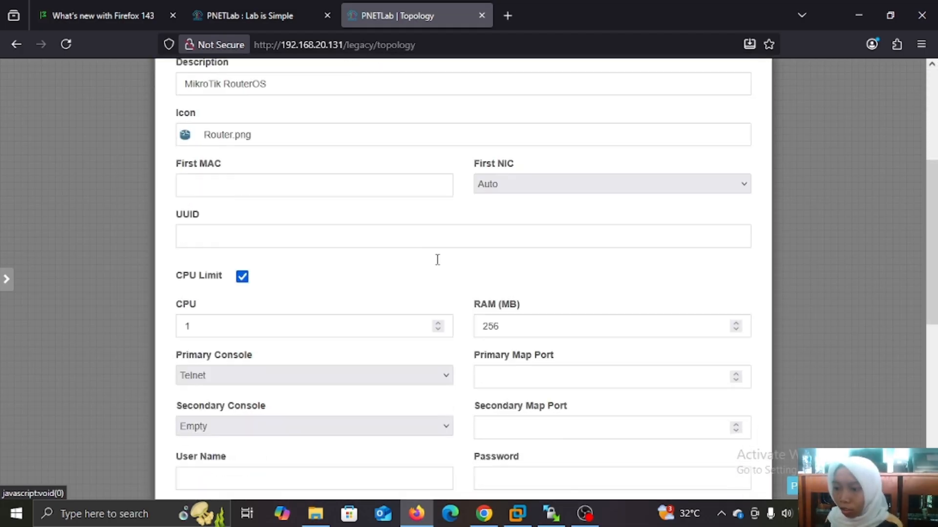
{"action": "scroll", "coordinate": [438, 265], "scroll_direction": "down", "scroll_amount": 7}
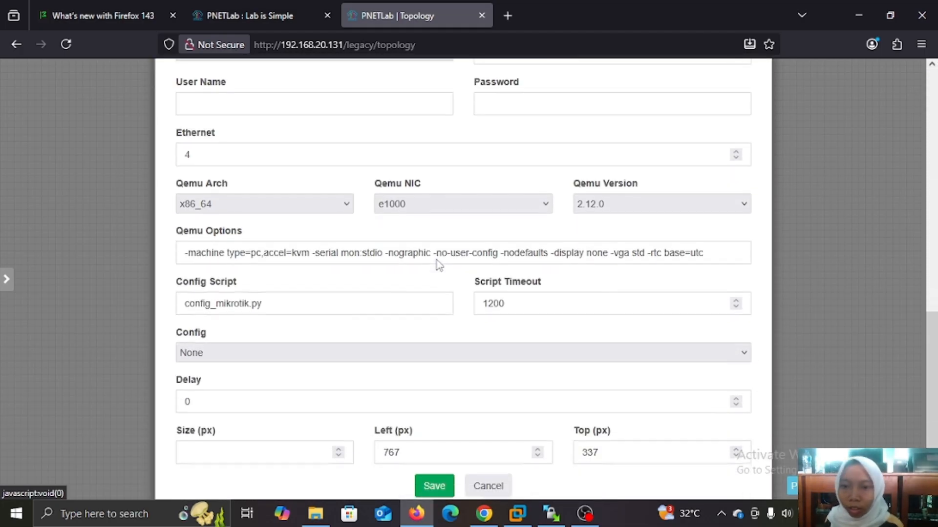
{"action": "left_click", "coordinate": [717, 229]}
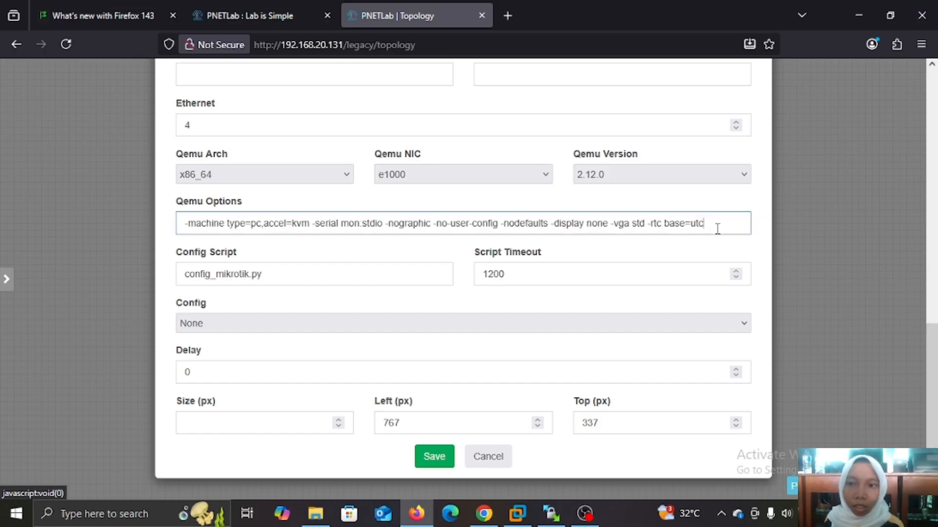
{"action": "key", "text": "BackSpace"}
{"action": "key", "text": "BackSpace"}
{"action": "key", "text": "BackSpace"}
{"action": "key", "text": "BackSpace"}
{"action": "key", "text": "BackSpace"}
{"action": "key", "text": "BackSpace"}
{"action": "key", "text": "BackSpace"}
{"action": "key", "text": "BackSpace"}
{"action": "key", "text": "BackSpace"}
{"action": "key", "text": "BackSpace"}
{"action": "key", "text": "BackSpace"}
{"action": "key", "text": "BackSpace"}
{"action": "key", "text": "BackSpace"}
{"action": "key", "text": "BackSpace"}
{"action": "key", "text": "BackSpace"}
{"action": "key", "text": "BackSpace"}
{"action": "key", "text": "BackSpace"}
{"action": "key", "text": "BackSpace"}
{"action": "key", "text": "BackSpace"}
{"action": "key", "text": "BackSpace"}
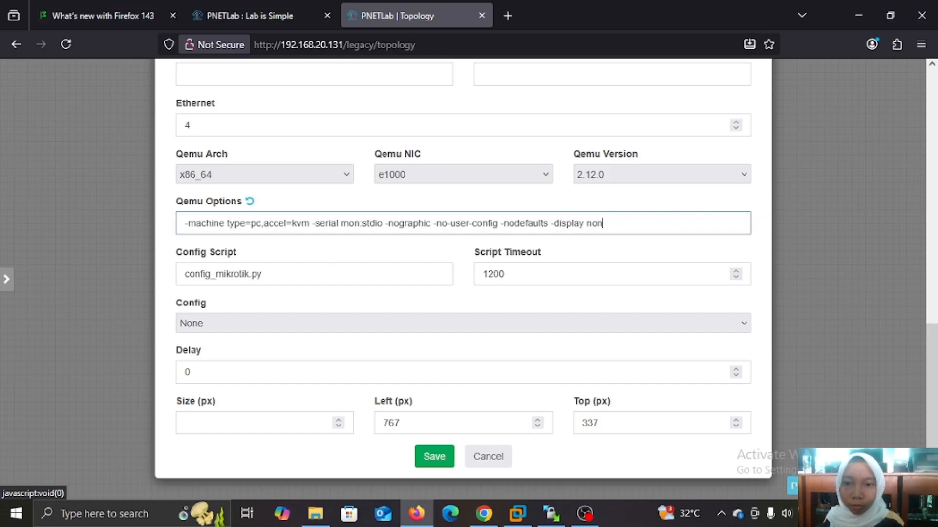
{"action": "key", "text": "BackSpace"}
{"action": "key", "text": "BackSpace"}
{"action": "key", "text": "BackSpace"}
{"action": "key", "text": "BackSpace"}
{"action": "key", "text": "BackSpace"}
{"action": "key", "text": "BackSpace"}
{"action": "key", "text": "BackSpace"}
{"action": "key", "text": "BackSpace"}
{"action": "key", "text": "BackSpace"}
{"action": "key", "text": "BackSpace"}
{"action": "key", "text": "BackSpace"}
{"action": "key", "text": "BackSpace"}
{"action": "key", "text": "BackSpace"}
{"action": "key", "text": "BackSpace"}
{"action": "key", "text": "BackSpace"}
{"action": "key", "text": "BackSpace"}
{"action": "key", "text": "BackSpace"}
{"action": "key", "text": "BackSpace"}
{"action": "key", "text": "BackSpace"}
{"action": "key", "text": "BackSpace"}
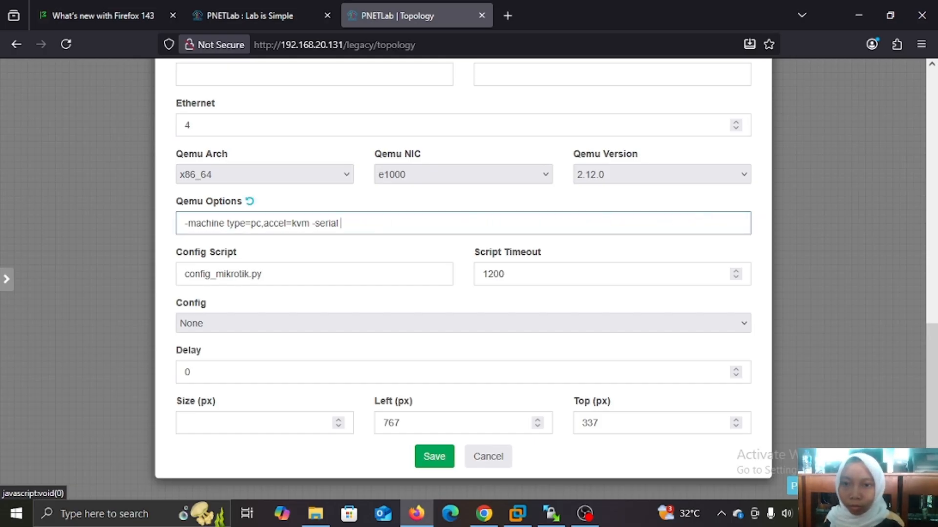
{"action": "key", "text": "BackSpace"}
{"action": "key", "text": "BackSpace"}
{"action": "key", "text": "BackSpace"}
{"action": "key", "text": "BackSpace"}
{"action": "key", "text": "BackSpace"}
{"action": "key", "text": "BackSpace"}
{"action": "key", "text": "BackSpace"}
{"action": "key", "text": "BackSpace"}
{"action": "key", "text": "BackSpace"}
{"action": "key", "text": "BackSpace"}
{"action": "key", "text": "BackSpace"}
{"action": "key", "text": "BackSpace"}
{"action": "key", "text": "BackSpace"}
{"action": "key", "text": "BackSpace"}
{"action": "key", "text": "BackSpace"}
{"action": "key", "text": "BackSpace"}
{"action": "key", "text": "BackSpace"}
{"action": "key", "text": "BackSpace"}
{"action": "key", "text": "BackSpace"}
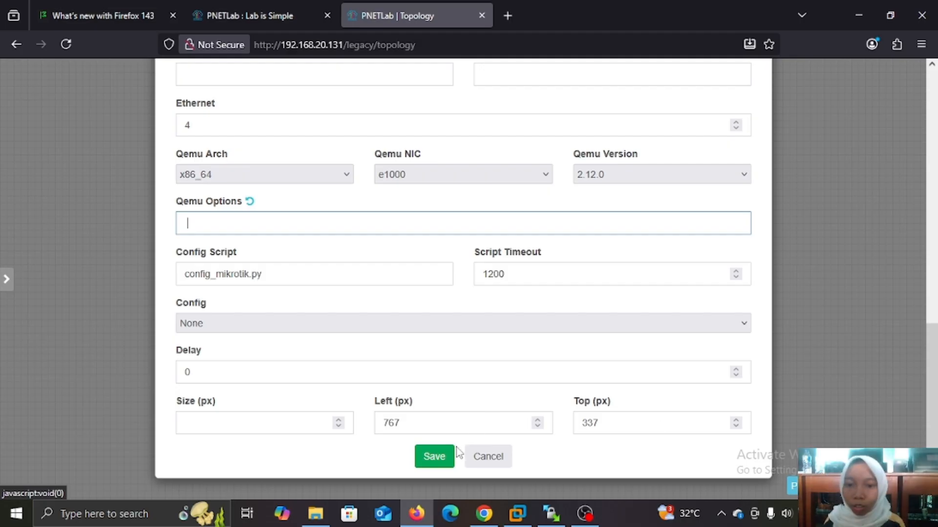
{"action": "left_click", "coordinate": [434, 459]}
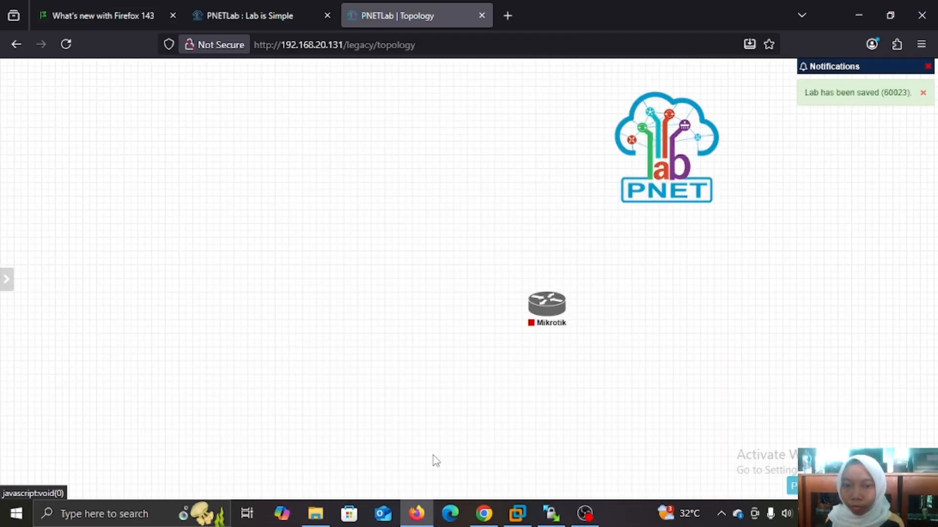
Add a network named ISP of type Management(Cloud0) to the lab.
{"action": "right_click", "coordinate": [597, 344]}
{"action": "left_click", "coordinate": [622, 364]}
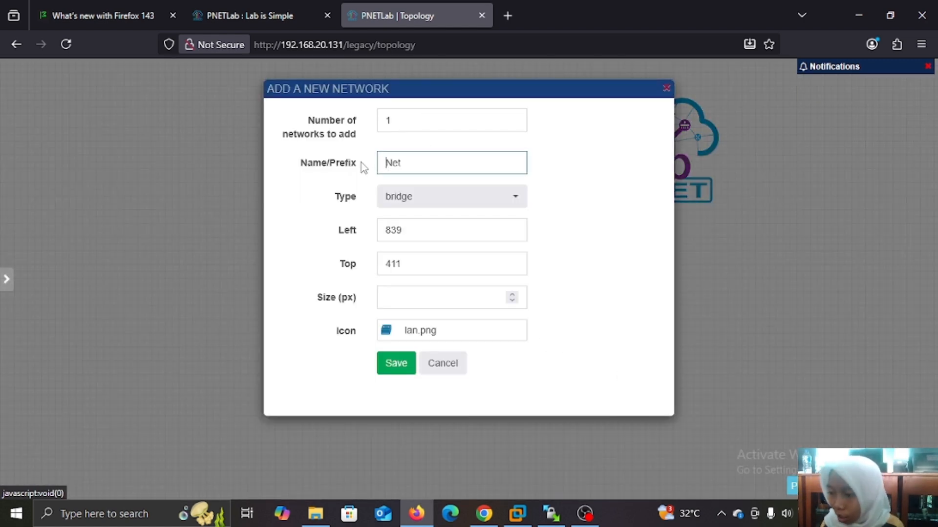
{"action": "type", "text": "ISP"}
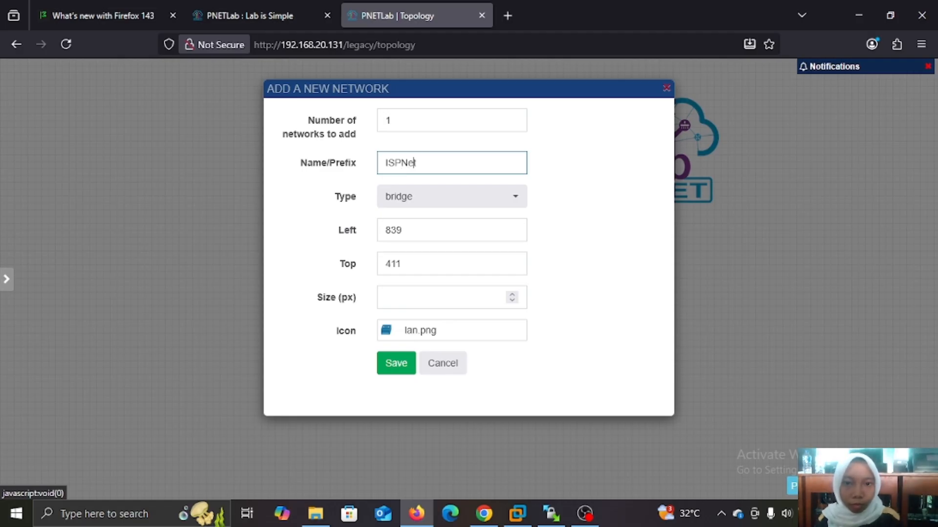
{"action": "left_click", "coordinate": [513, 198]}
{"action": "left_click", "coordinate": [463, 274]}
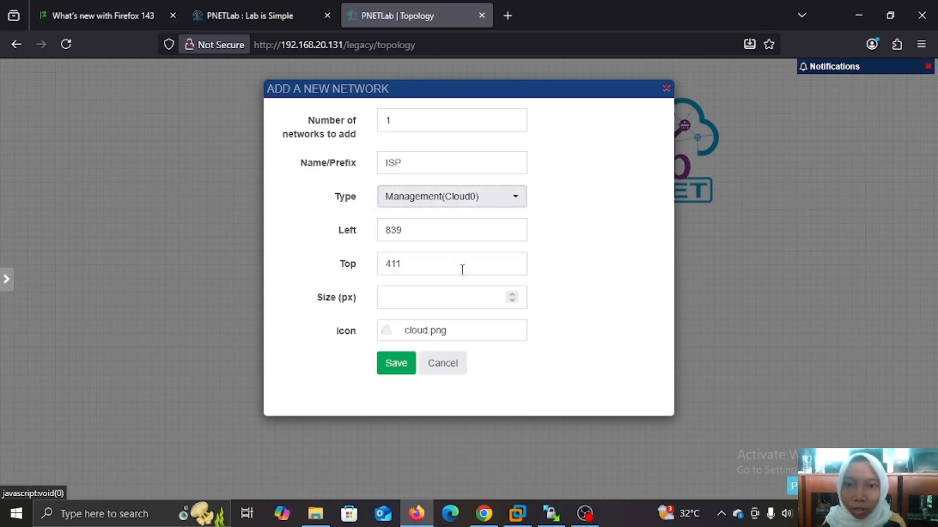
{"action": "left_click", "coordinate": [398, 368]}
Place the router and ISP cloud together and link Mikrotik's eth1 to ISP.
{"action": "left_click_drag", "start_coordinate": [401, 303], "coordinate": [293, 269]}
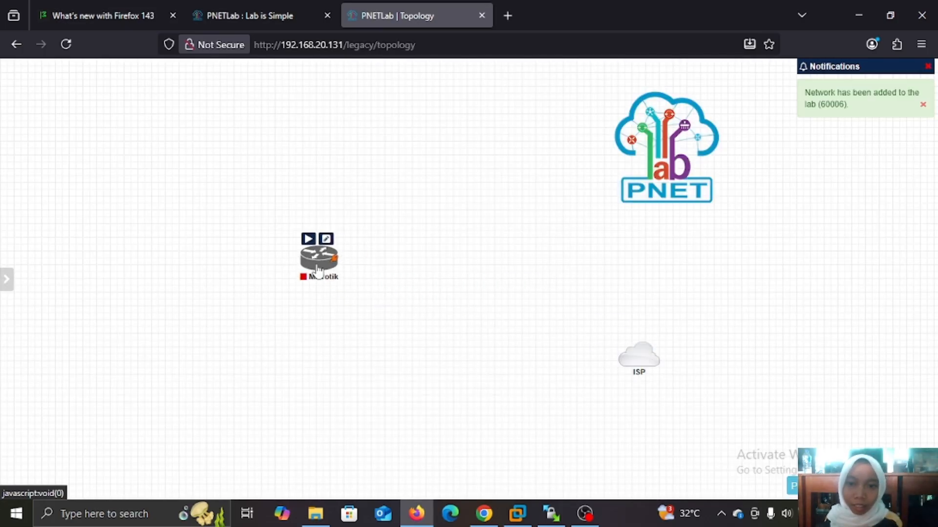
{"action": "left_click_drag", "start_coordinate": [613, 364], "coordinate": [435, 269]}
{"action": "left_click_drag", "start_coordinate": [326, 266], "coordinate": [452, 264]}
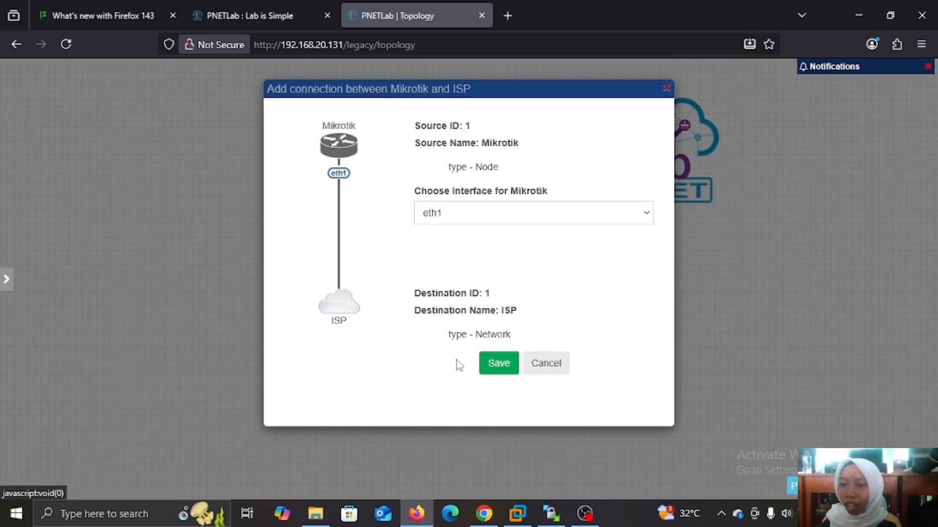
{"action": "left_click", "coordinate": [496, 366]}
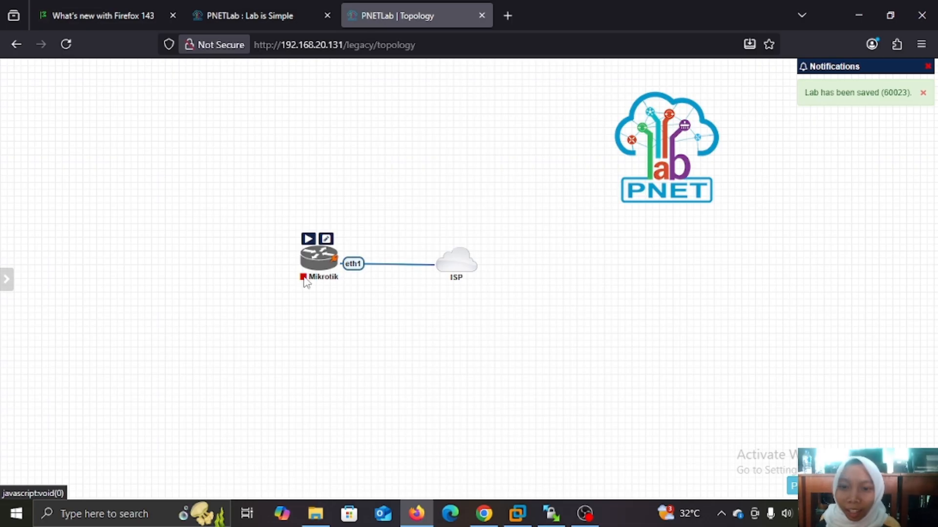
Start the Mikrotik node and switch console access to the HTML console.
{"action": "left_click", "coordinate": [308, 239]}
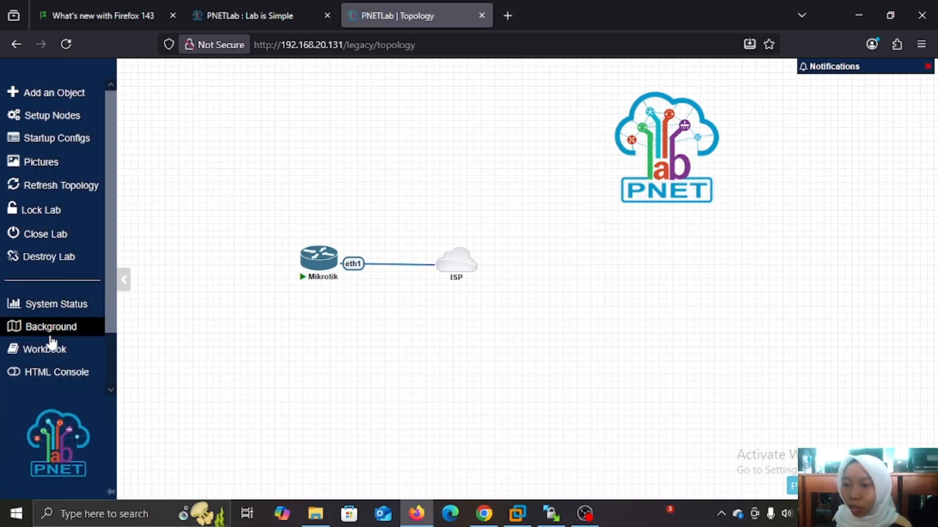
{"action": "mouse_move", "coordinate": [4, 283]}
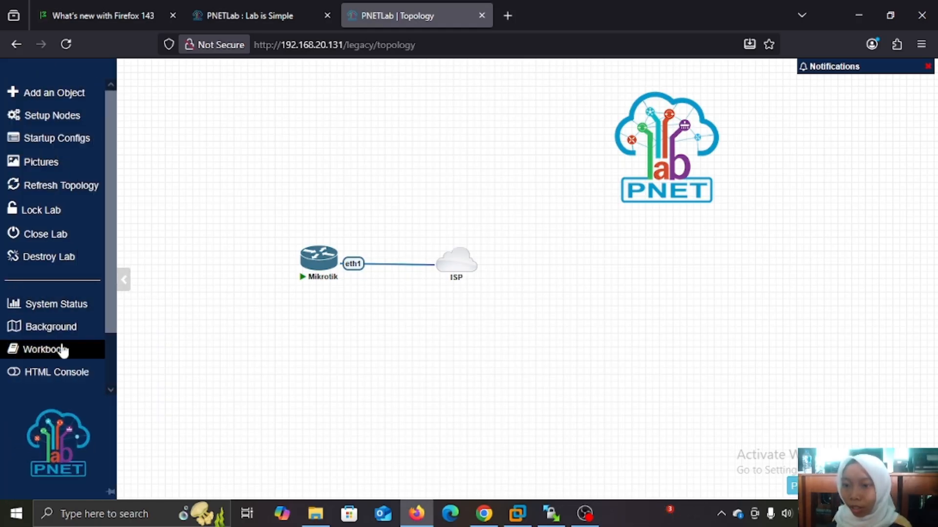
{"action": "left_click", "coordinate": [67, 380]}
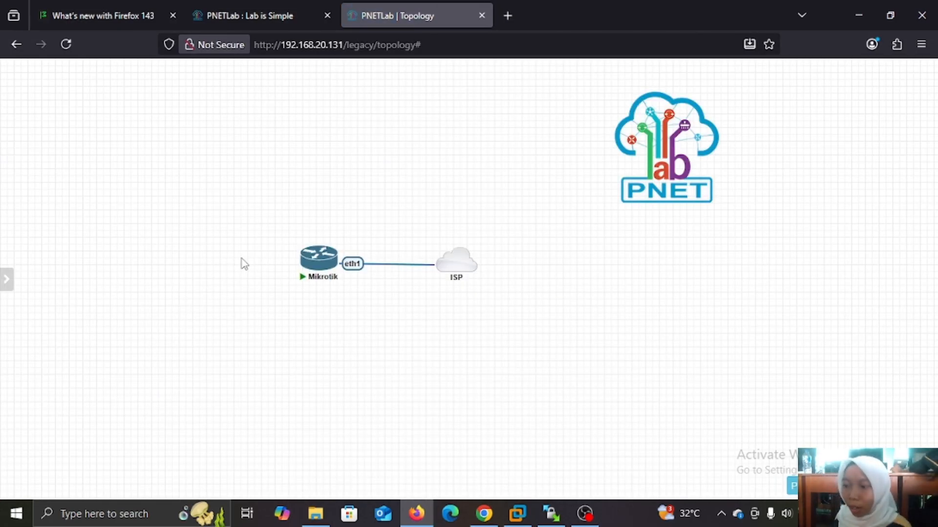
Log in as admin with an empty password, view the license, and skip the new password.
{"action": "left_click", "coordinate": [316, 266]}
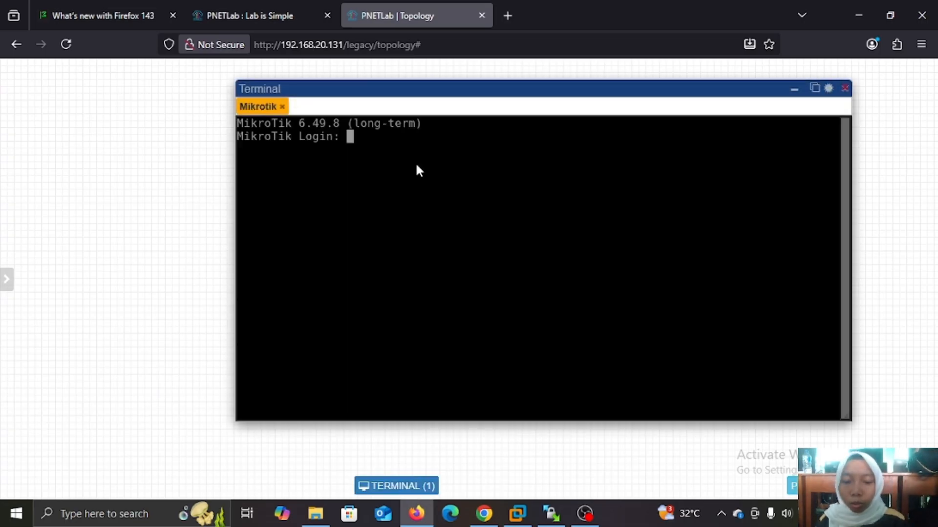
{"action": "type", "text": "a"}
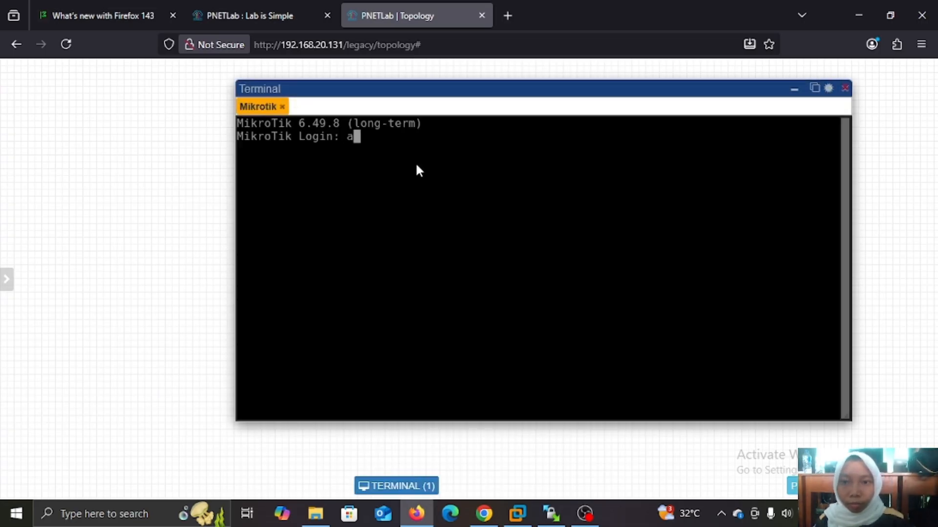
{"action": "type", "text": "dmin"}
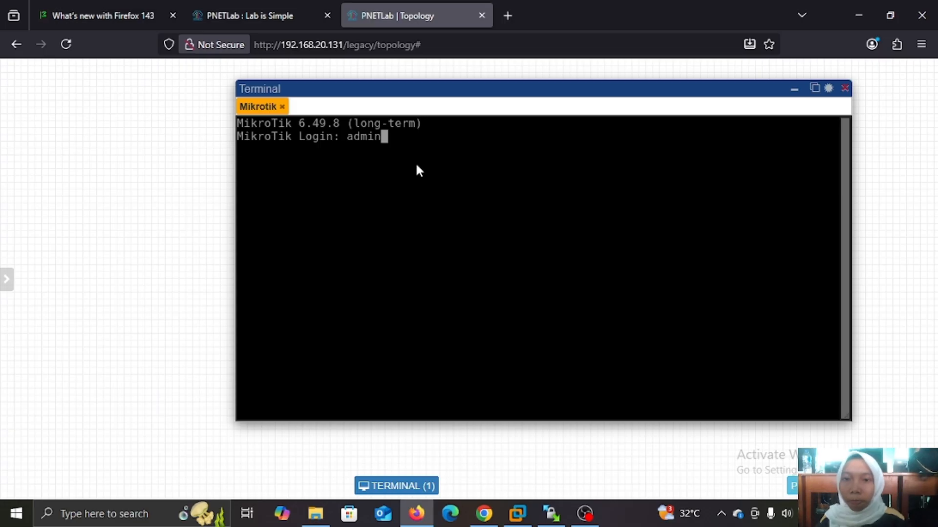
{"action": "key", "text": "Return"}
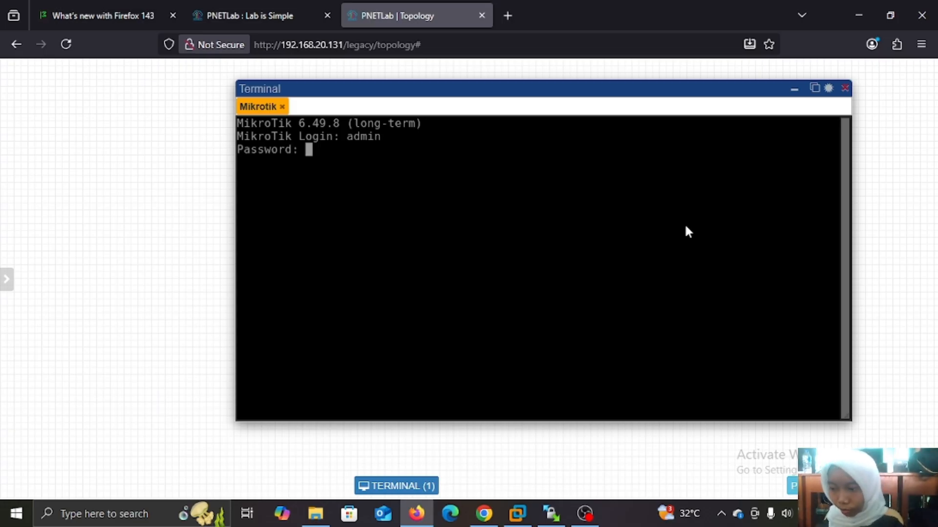
{"action": "key", "text": "Return"}
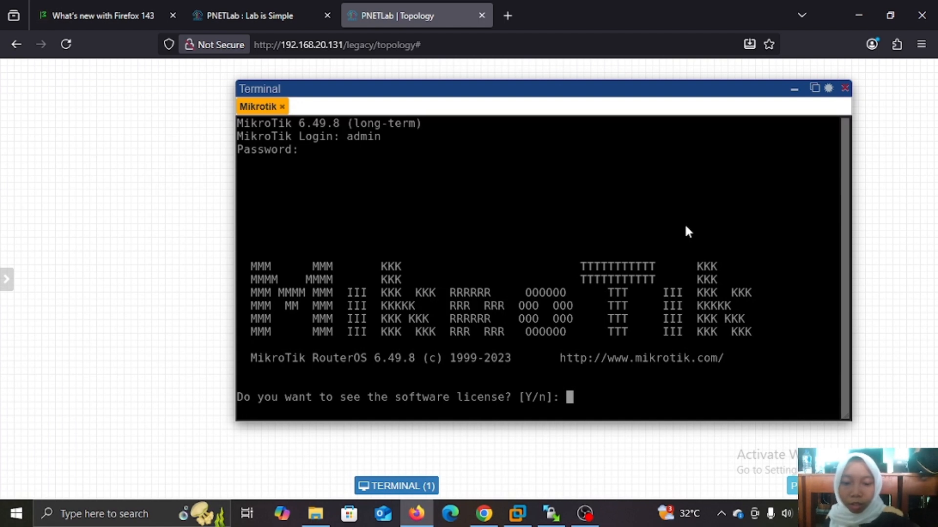
{"action": "type", "text": "y"}
{"action": "key", "text": "Return"}
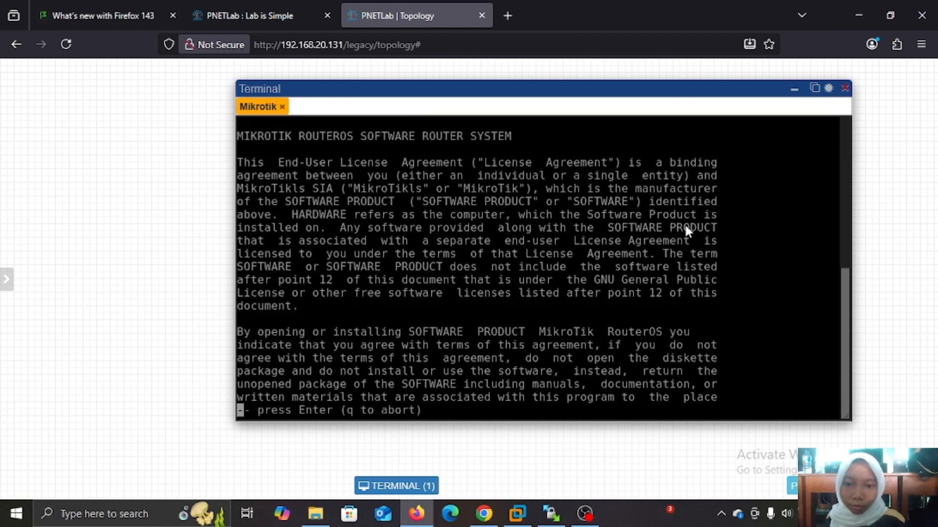
{"action": "key", "text": "Return"}
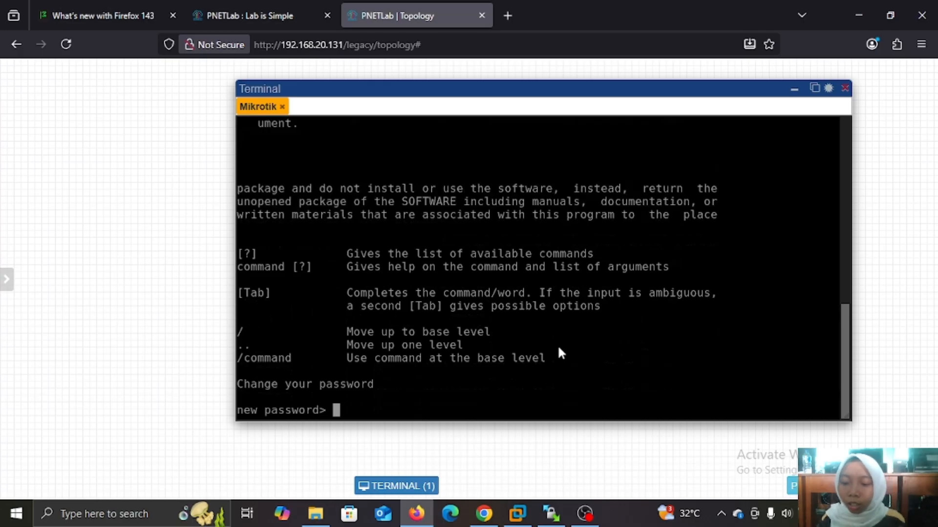
{"action": "key", "text": "ctrl+c"}
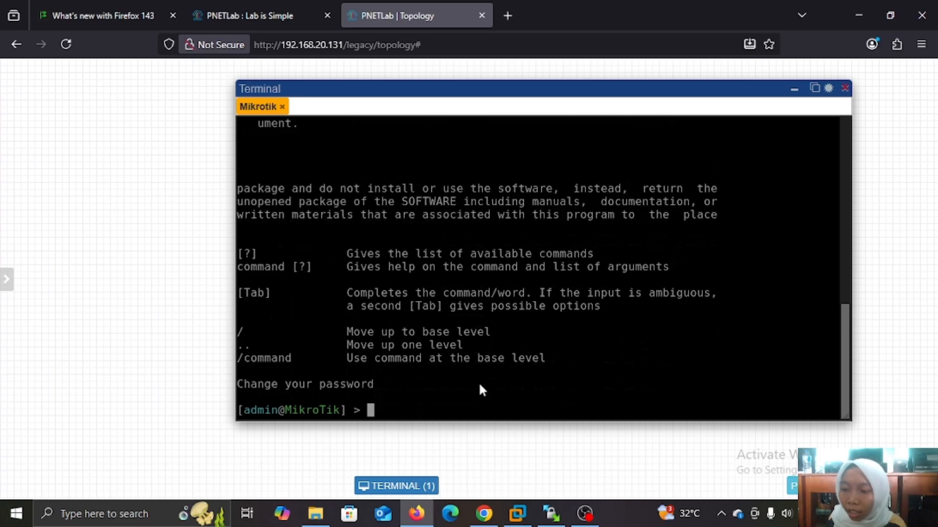
Pop the console into its own tab and run /ip address print, showing 192.168.20.132/24.
{"action": "left_click", "coordinate": [813, 89]}
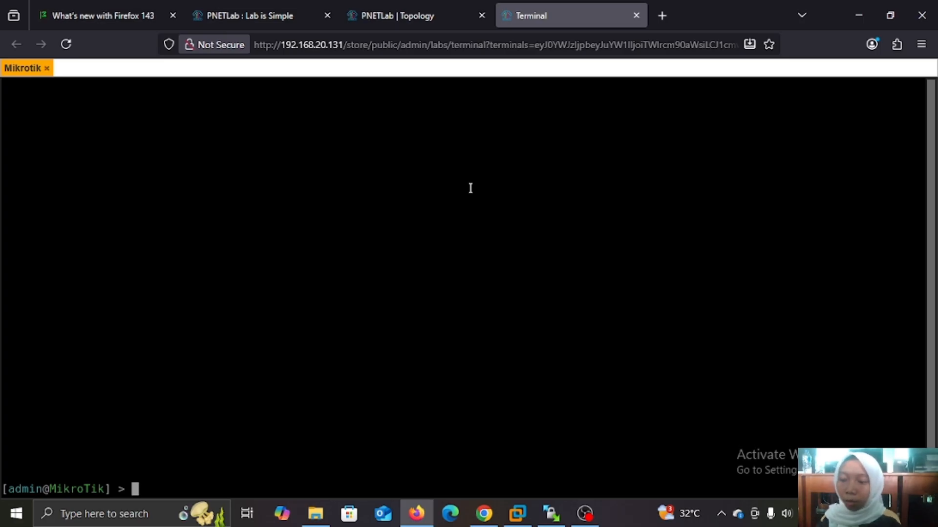
{"action": "type", "text": "/ip"}
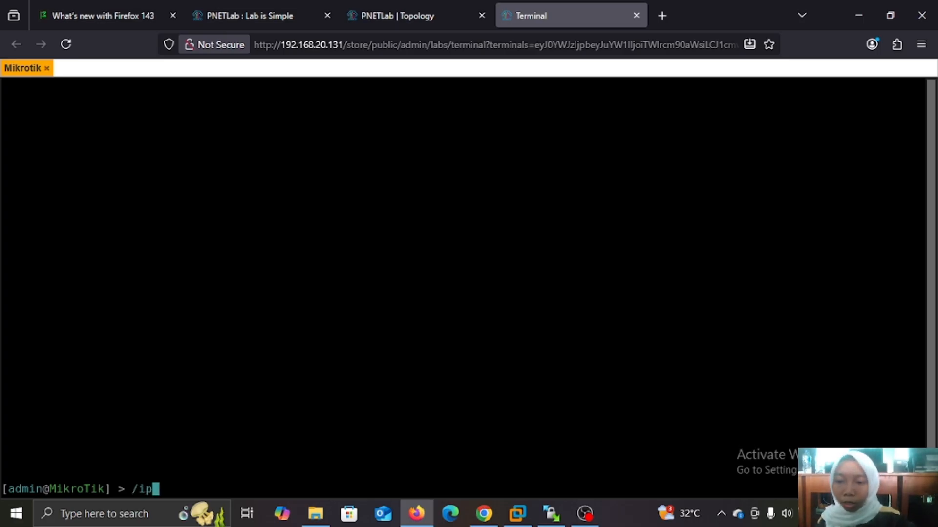
{"action": "type", "text": " addres"}
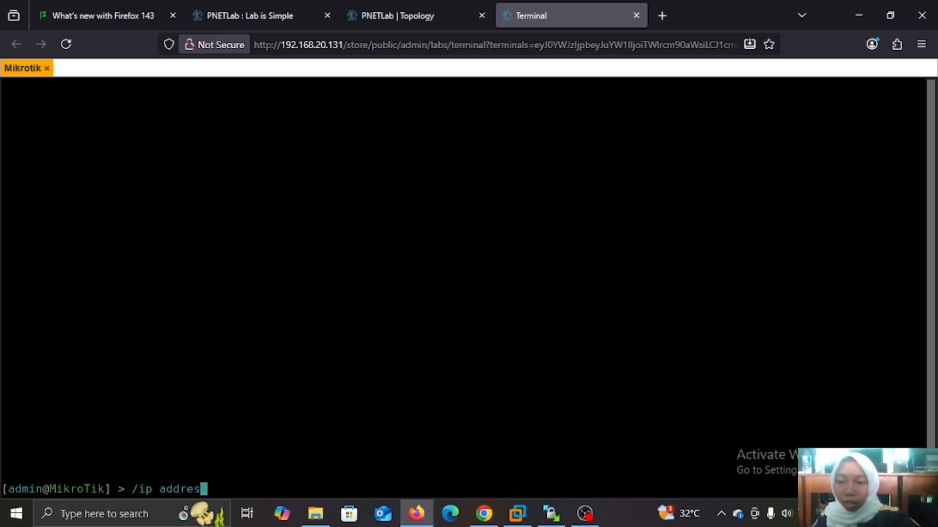
{"action": "type", "text": "s print"}
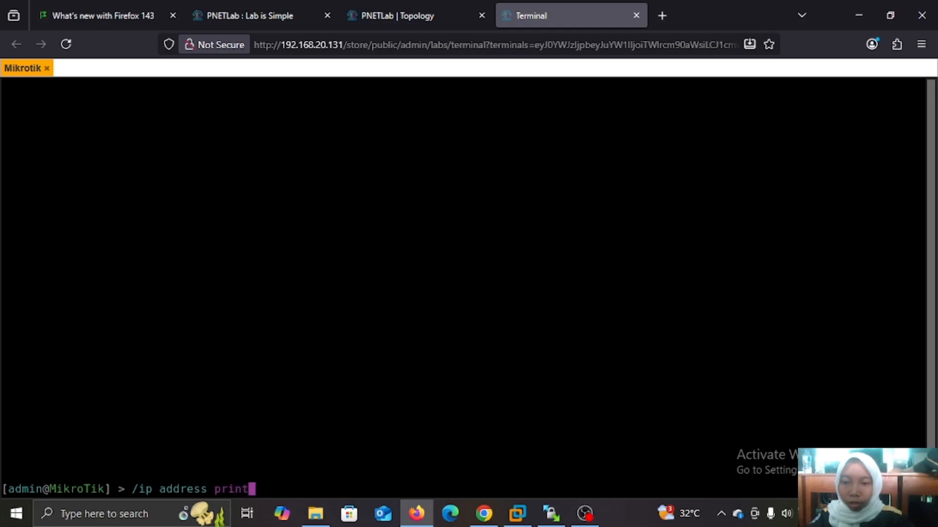
{"action": "key", "text": "Return"}
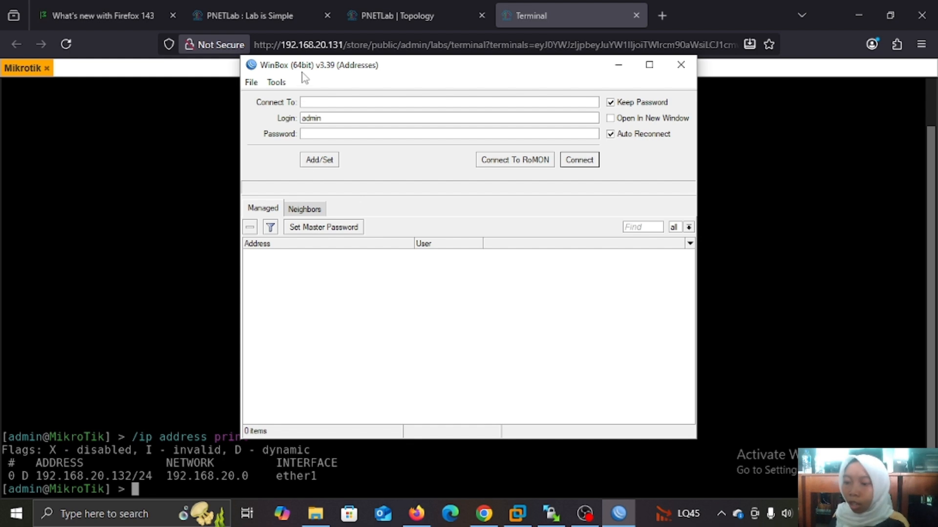
Attempt a WinBox connection to 192.168.20.131, then return to the browser's Mikrotik console.
{"action": "left_click", "coordinate": [317, 103]}
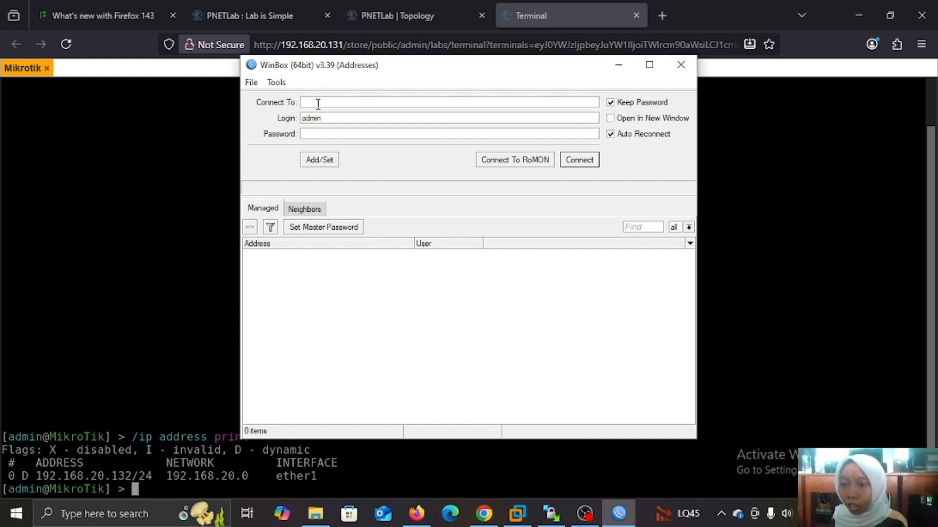
{"action": "type", "text": "199"}
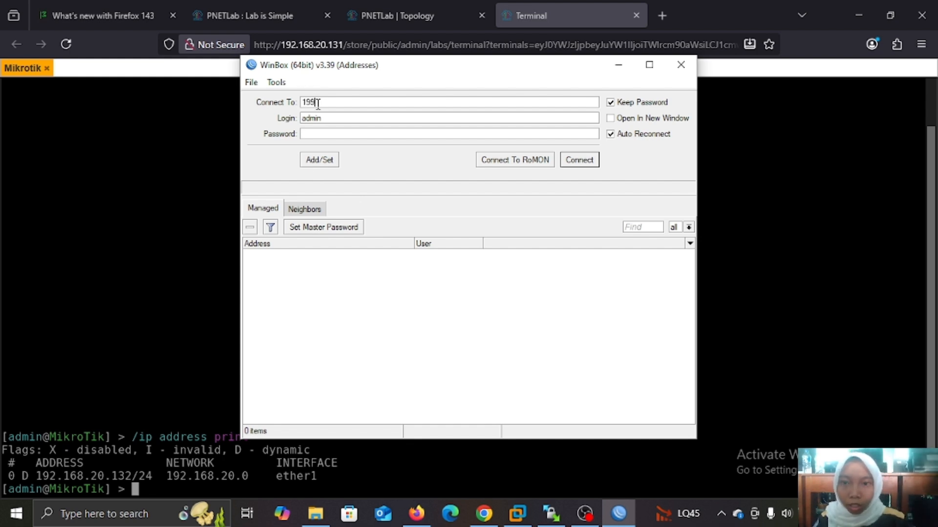
{"action": "key", "text": "BackSpace"}
{"action": "type", "text": "2.16"}
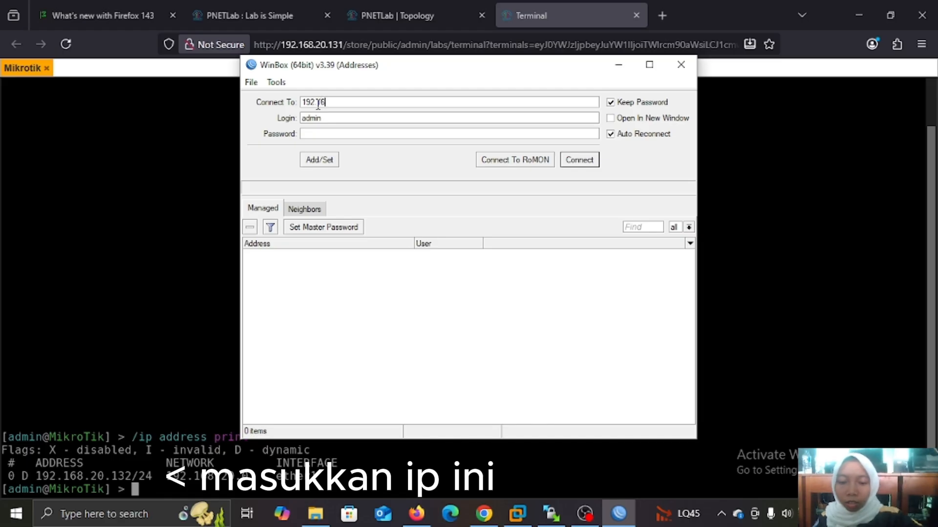
{"action": "type", "text": "8.20.131"}
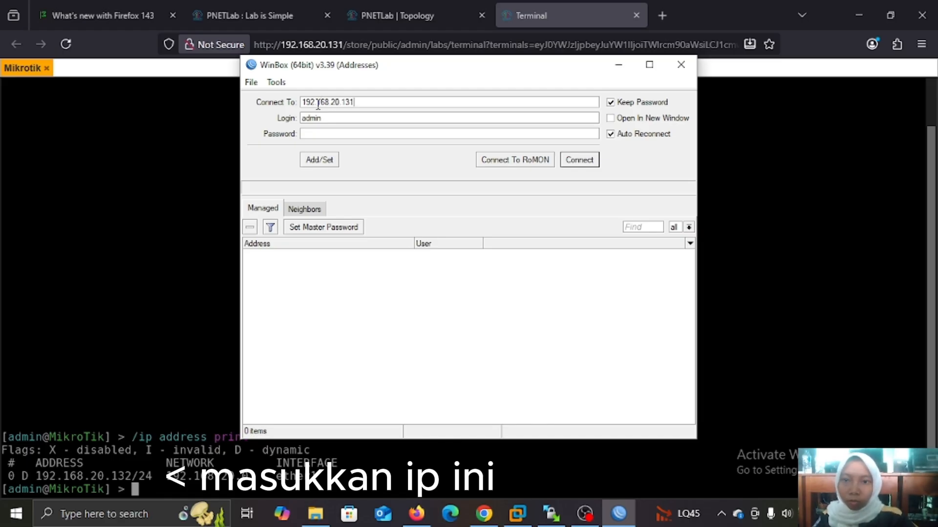
{"action": "left_click", "coordinate": [581, 163]}
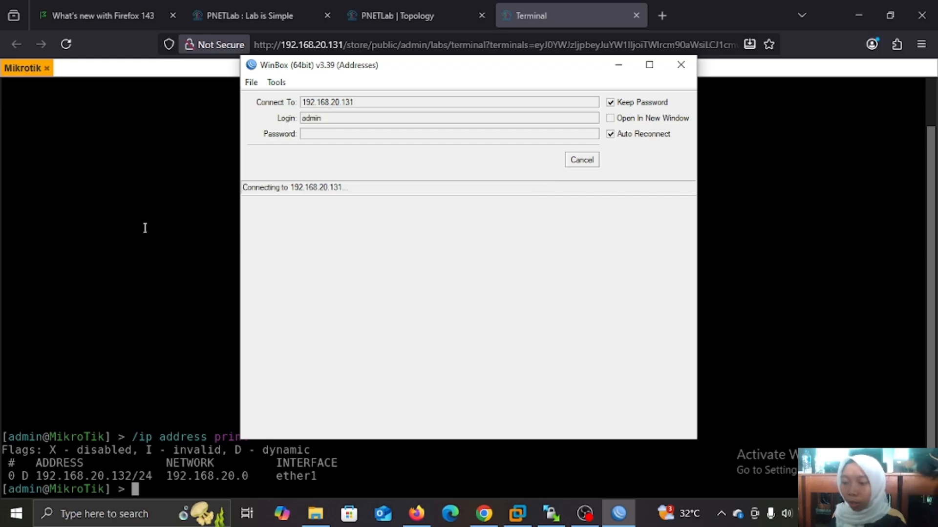
{"action": "left_click", "coordinate": [204, 223]}
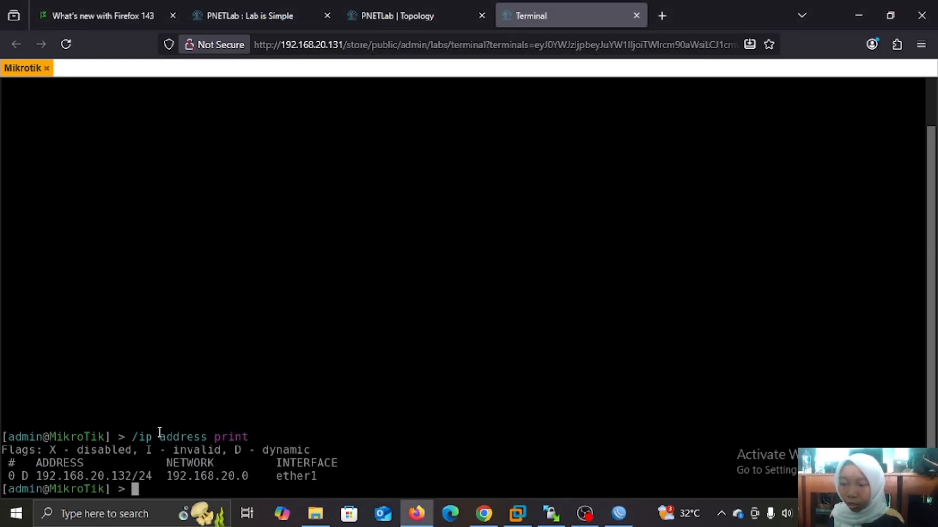
Run /interface ethernet print and select ether1's MAC address 50:5E:26:00:01:00.
{"action": "type", "text": "/inter"}
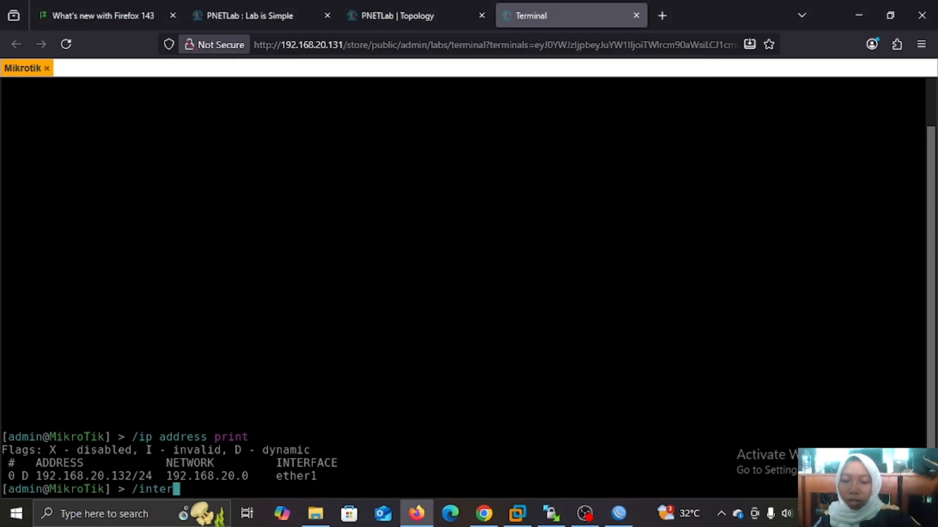
{"action": "type", "text": "face"}
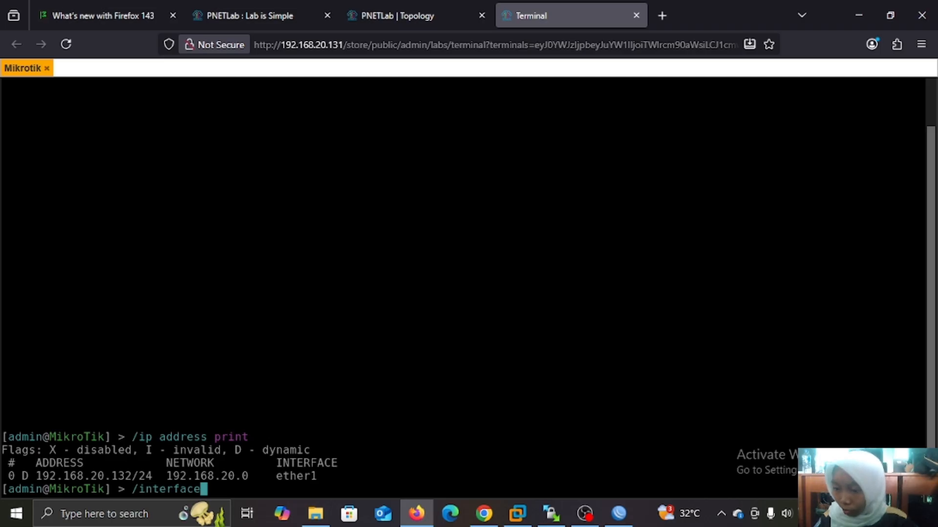
{"action": "type", "text": " eth"}
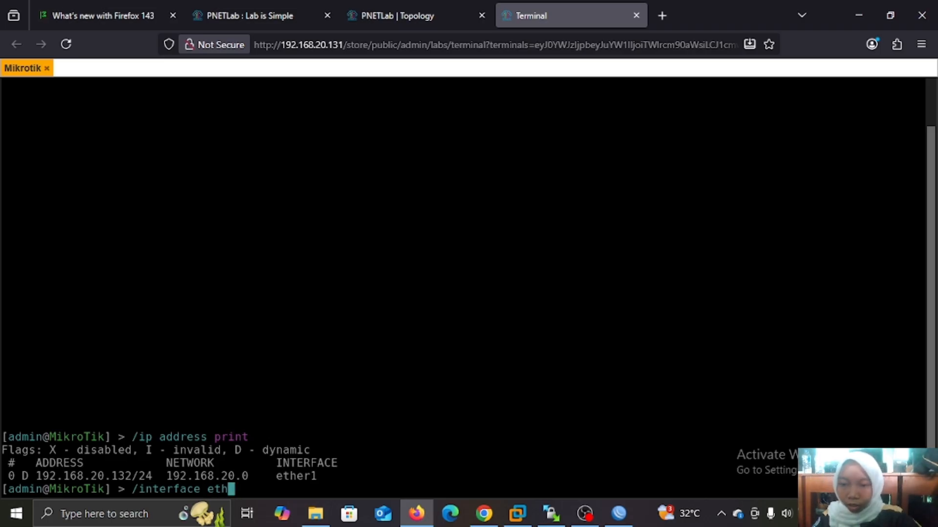
{"action": "type", "text": "enet"}
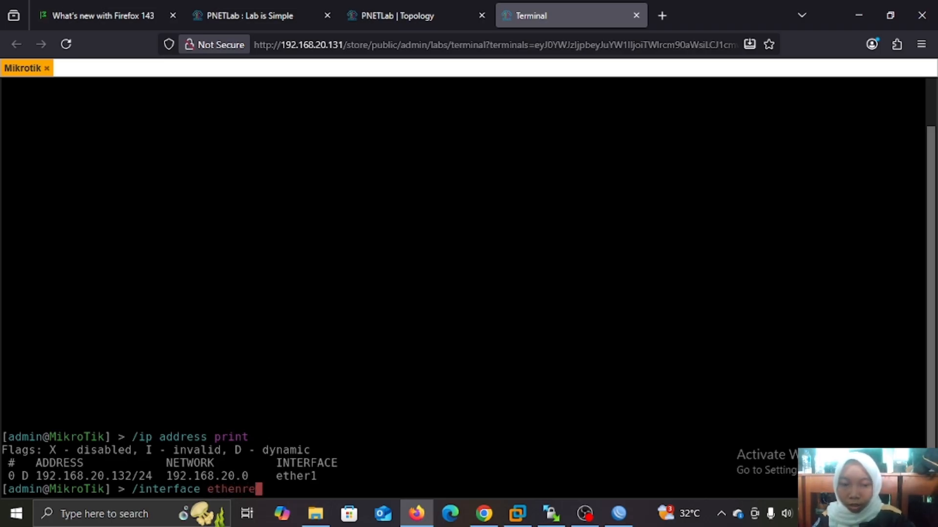
{"action": "key", "text": "BackSpace"}
{"action": "key", "text": "BackSpace"}
{"action": "key", "text": "BackSpace"}
{"action": "type", "text": "rnet"}
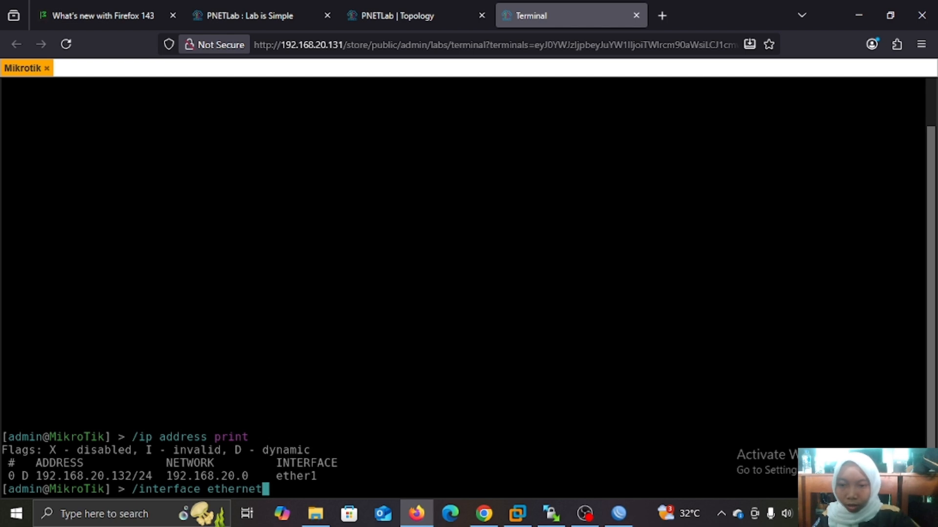
{"action": "type", "text": " print"}
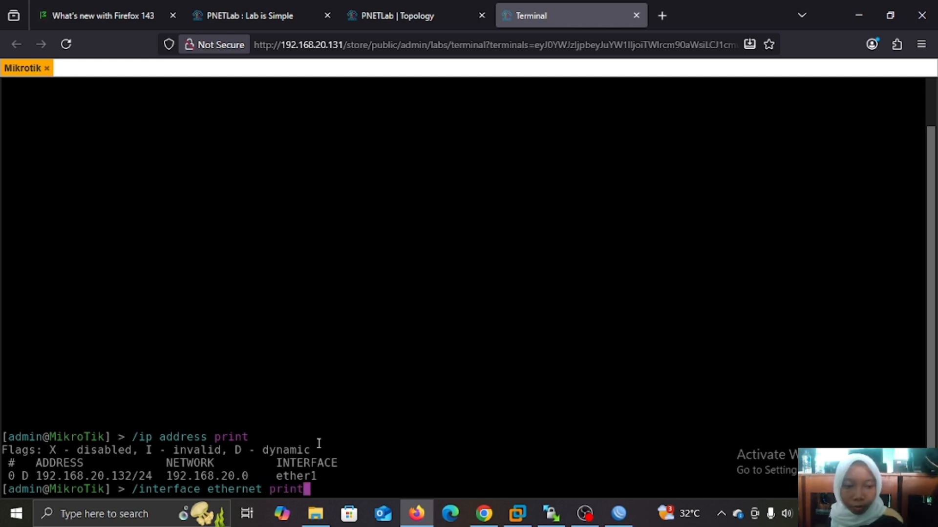
{"action": "key", "text": "Return"}
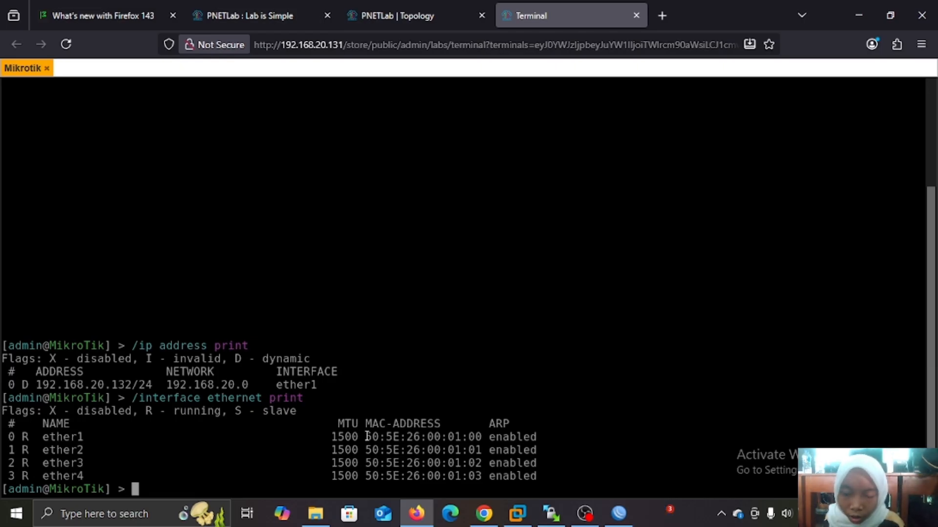
{"action": "left_click_drag", "start_coordinate": [365, 436], "coordinate": [478, 440]}
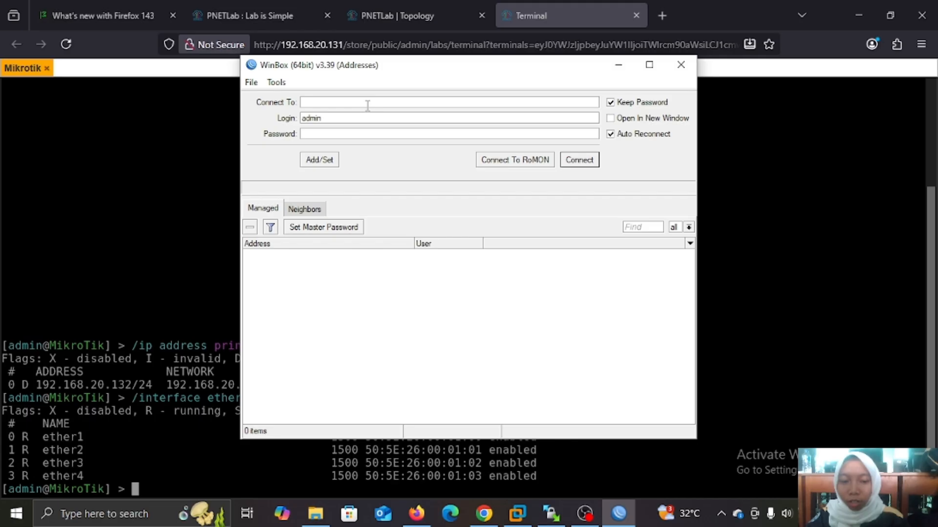
Connect WinBox to the router by MAC 50:5E:26:00:01:00, fixing the extra digit first.
{"action": "type", "text": "50"}
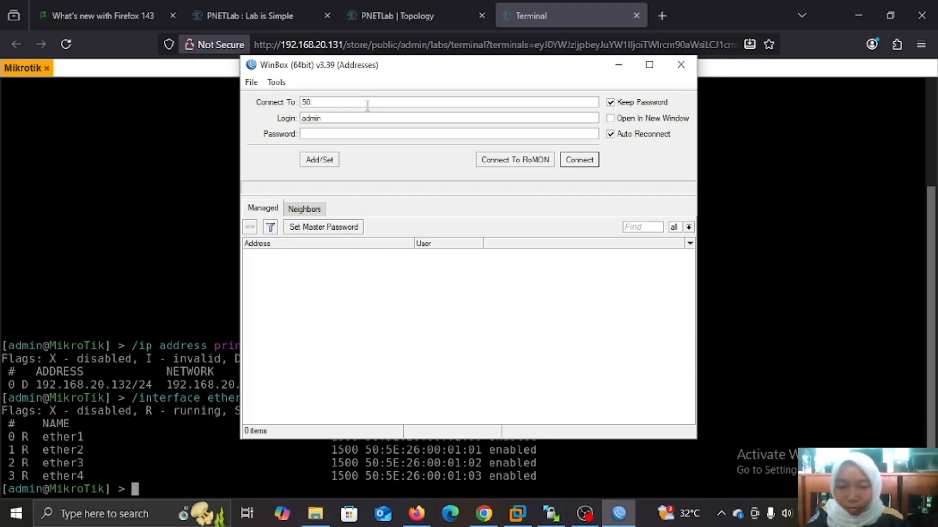
{"action": "type", "text": ":50E:26:00"}
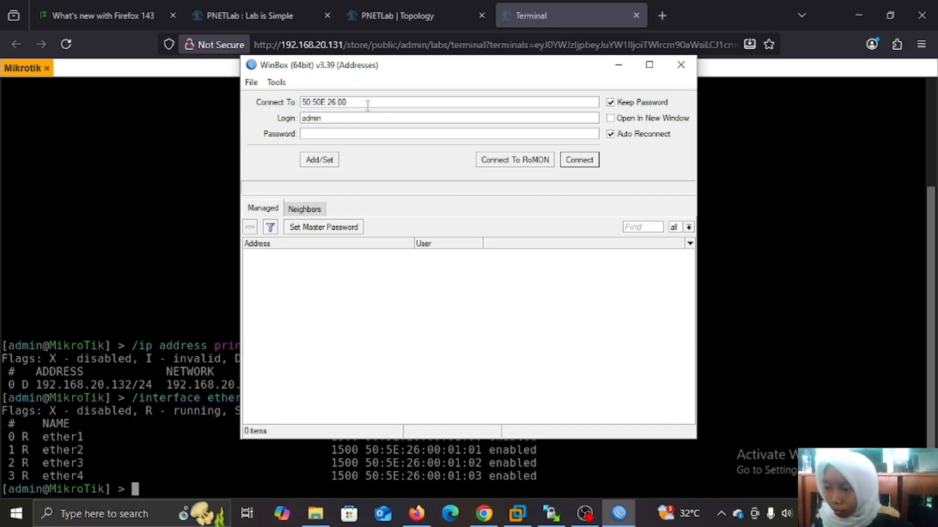
{"action": "type", "text": ":01:0"}
{"action": "type", "text": "0"}
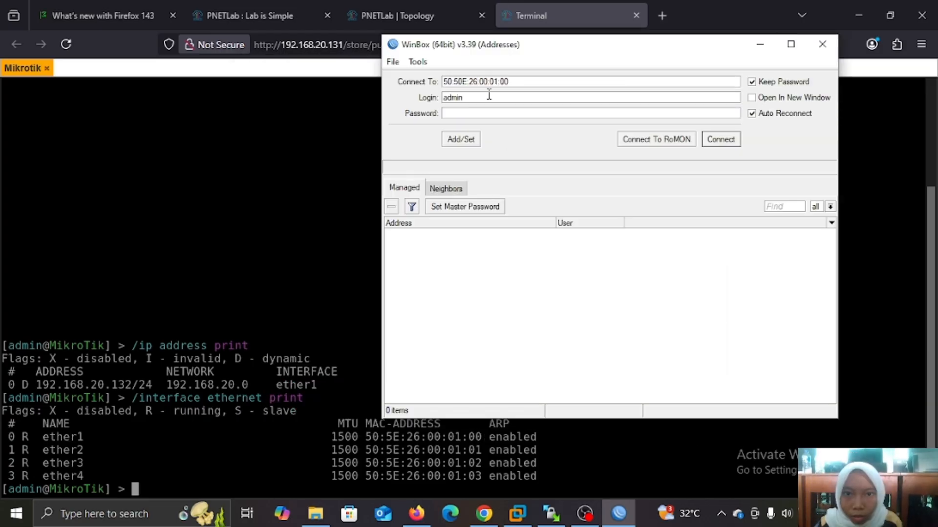
{"action": "key", "text": "BackSpace"}
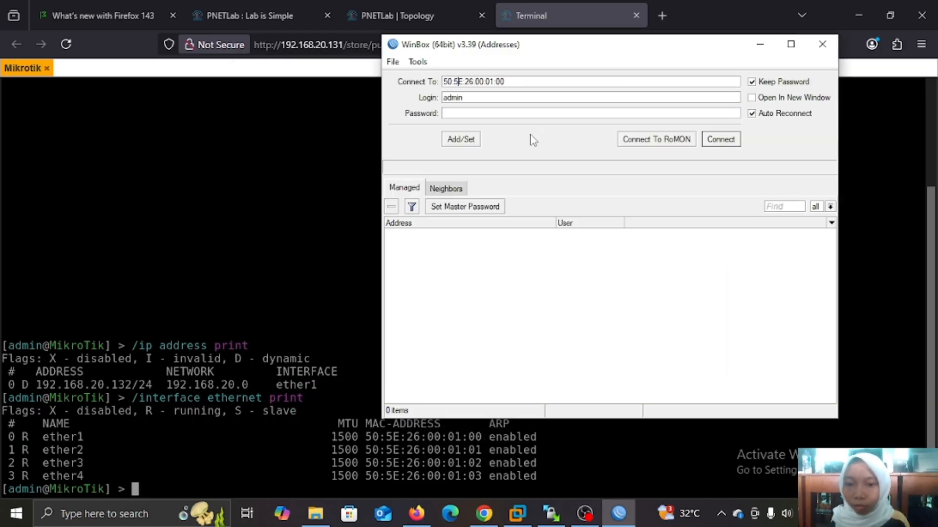
{"action": "left_click", "coordinate": [718, 140]}
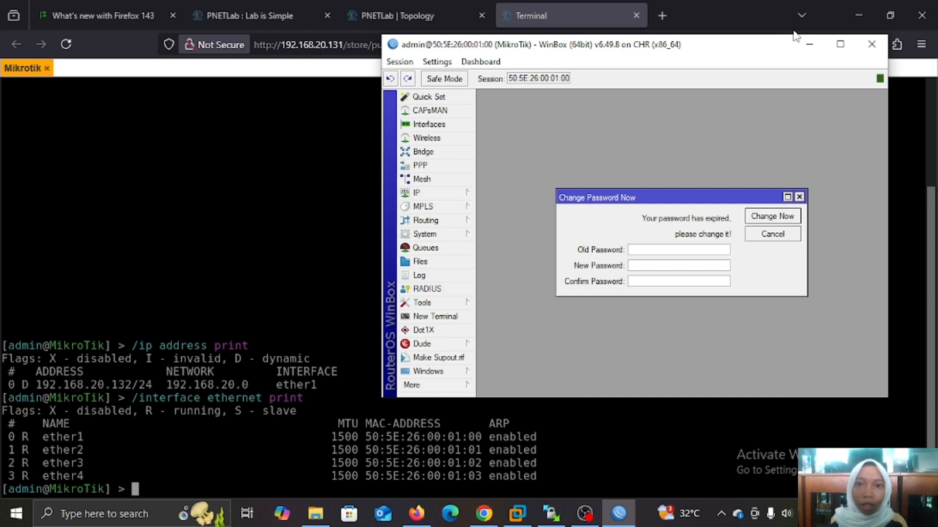
Maximize the WinBox session window for the router.
{"action": "left_click", "coordinate": [836, 44]}
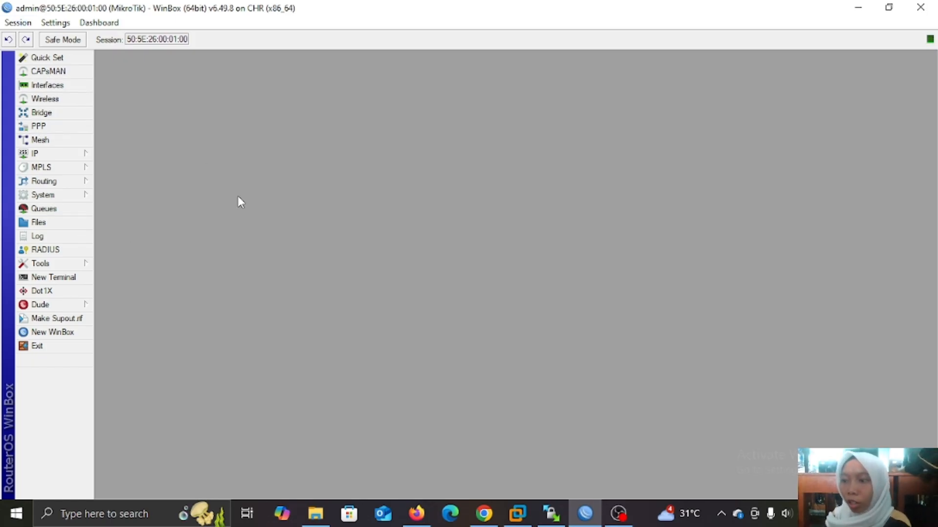
Open IP > Addresses and view the details of 192.168.20.132/24 on ether1.
{"action": "left_click", "coordinate": [76, 154]}
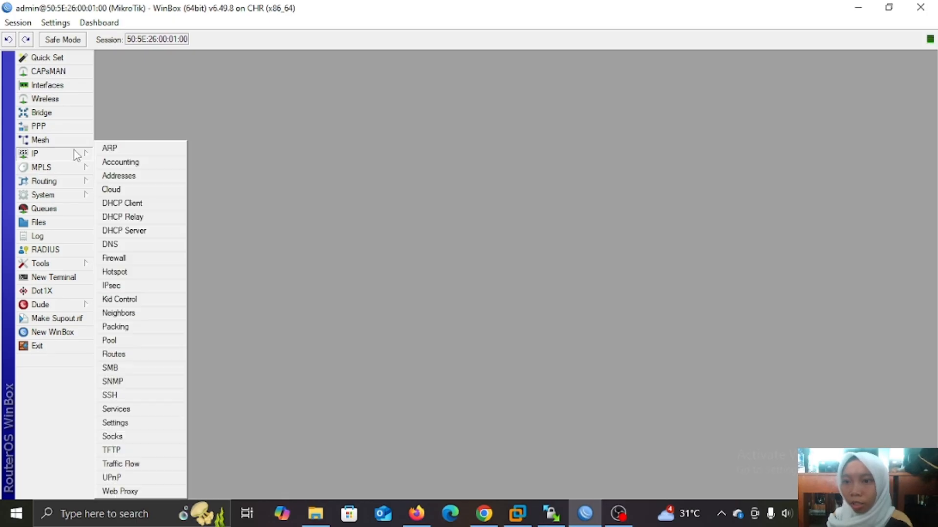
{"action": "left_click", "coordinate": [122, 179]}
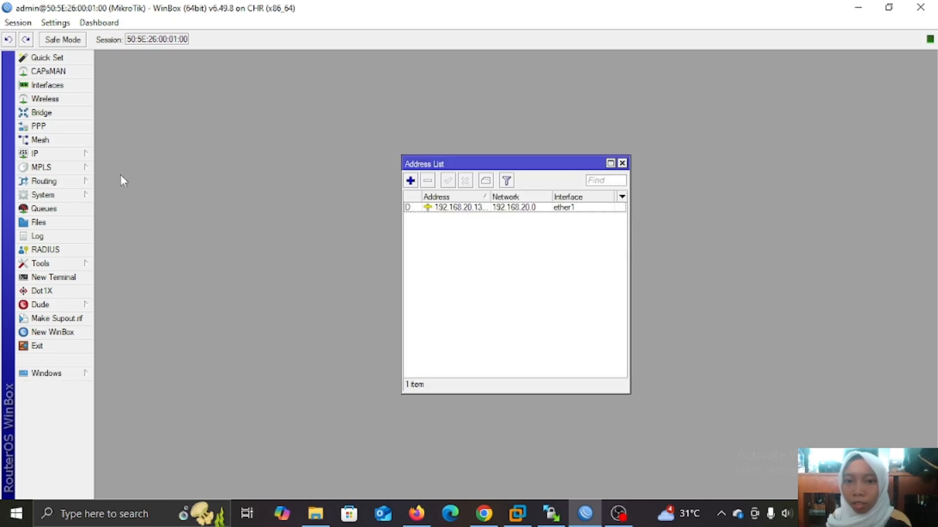
{"action": "left_click", "coordinate": [495, 209]}
{"action": "double_click", "coordinate": [494, 212]}
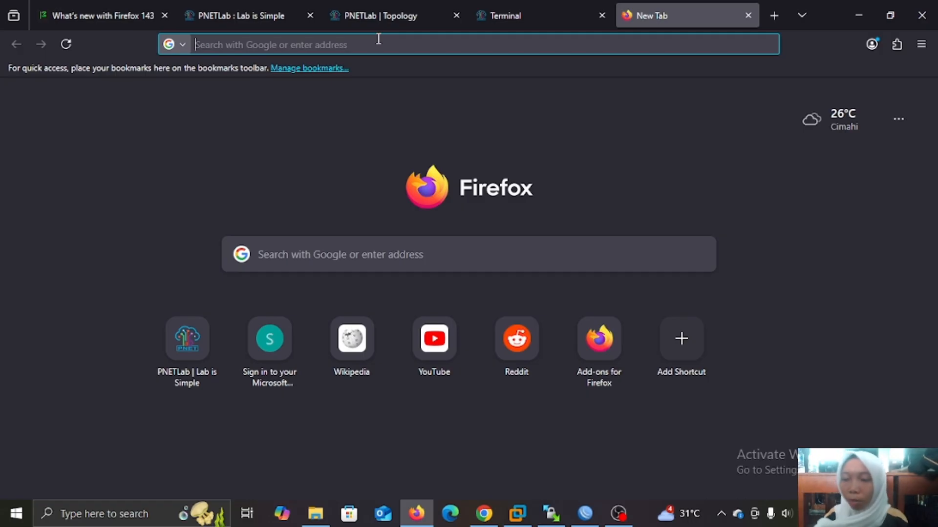
Load WebFig at 192.168.20.132 in Firefox, checking the address in WinBox first.
{"action": "type", "text": "192.16"}
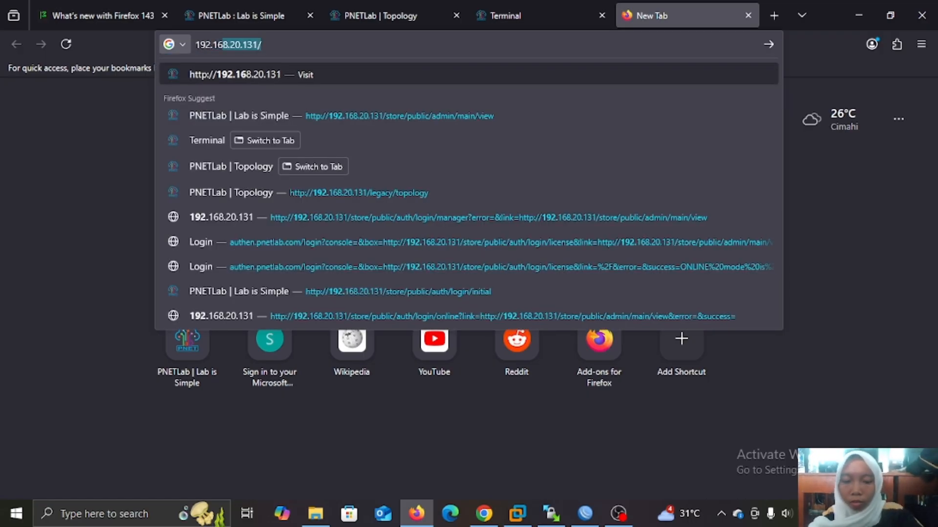
{"action": "type", "text": "8.20.1"}
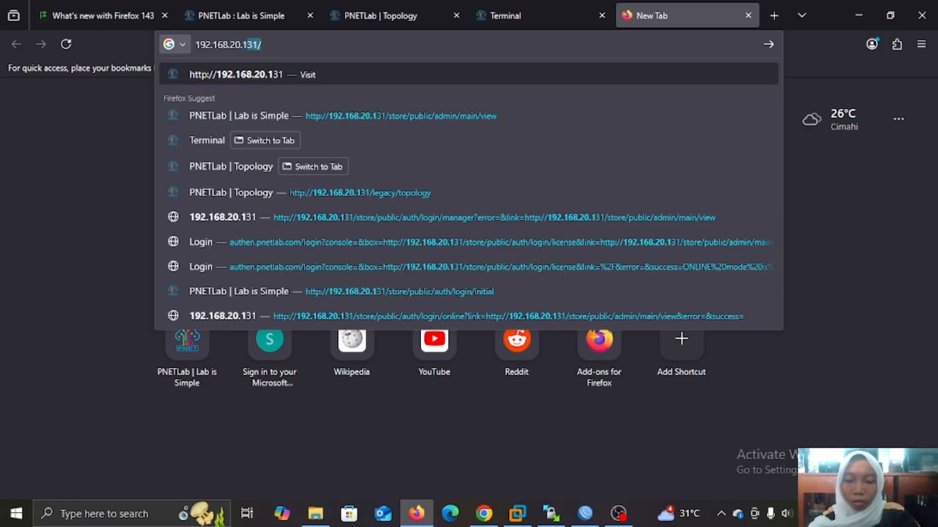
{"action": "type", "text": "32"}
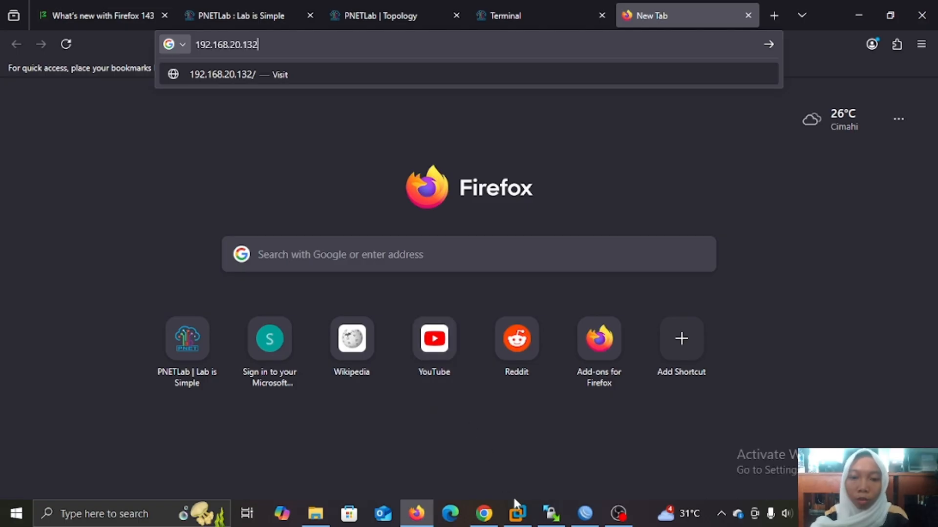
{"action": "left_click", "coordinate": [585, 514]}
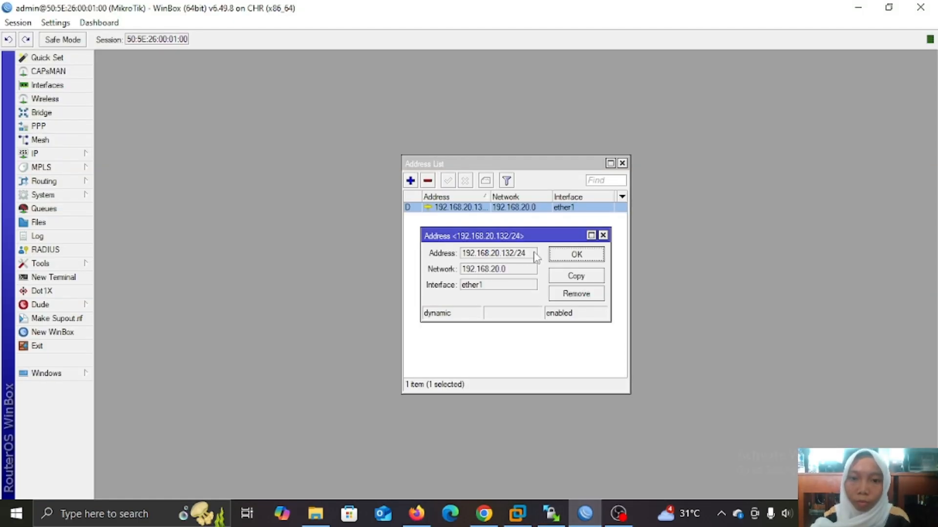
{"action": "left_click", "coordinate": [417, 520]}
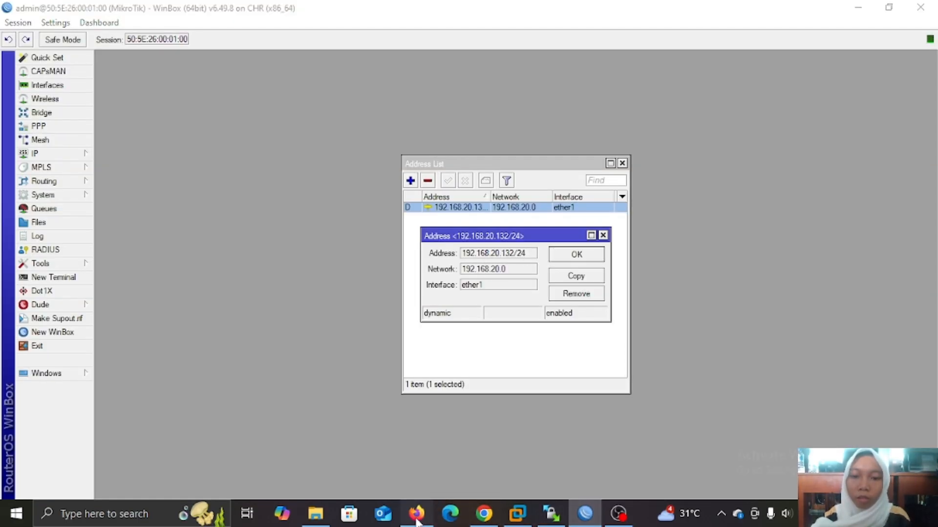
{"action": "key", "text": "Return"}
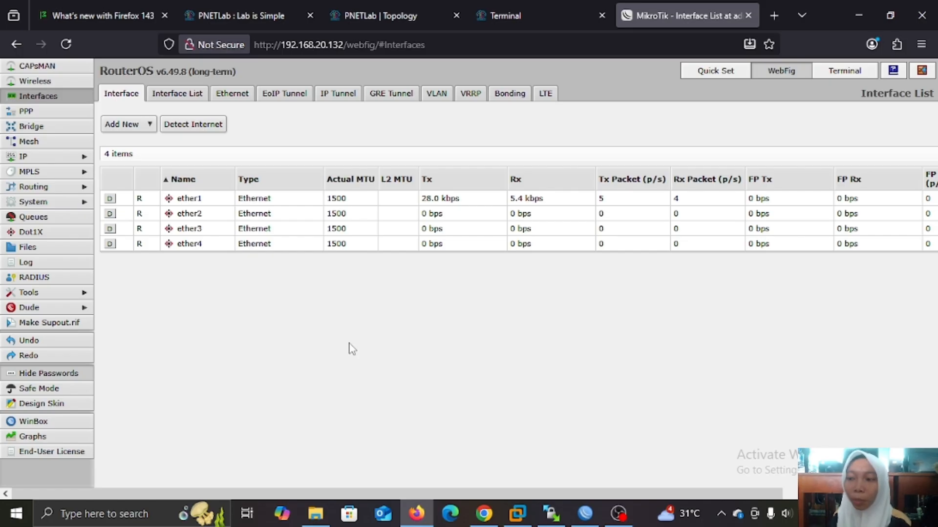
Close WinBox's Address List and the address detail window.
{"action": "left_click", "coordinate": [585, 514]}
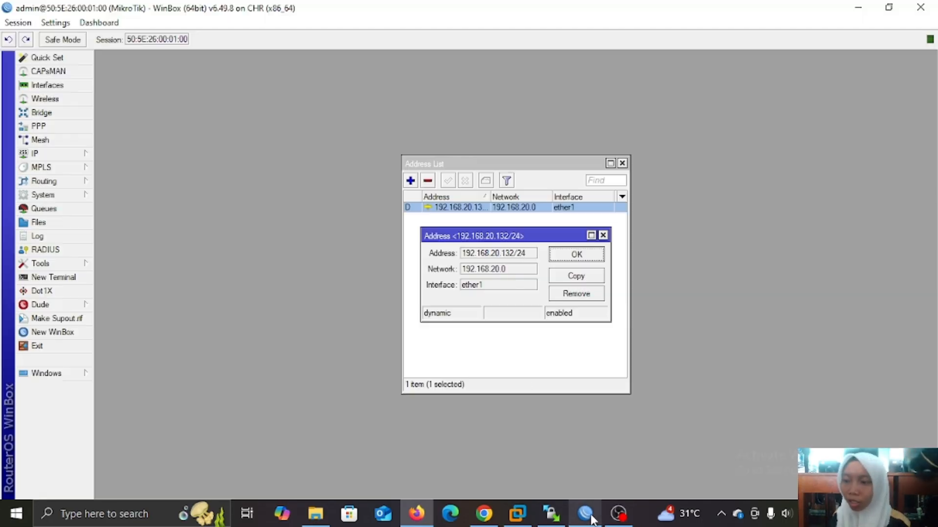
{"action": "left_click", "coordinate": [622, 163]}
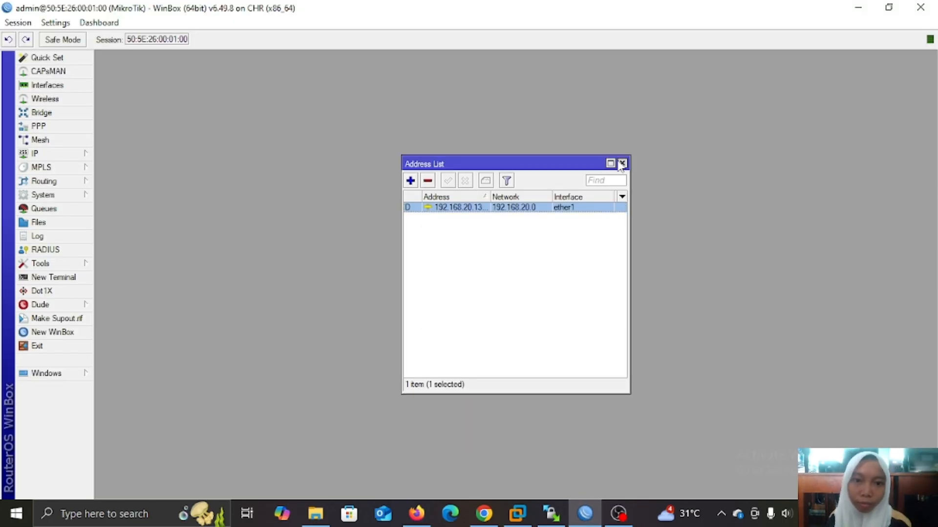
{"action": "left_click", "coordinate": [603, 235]}
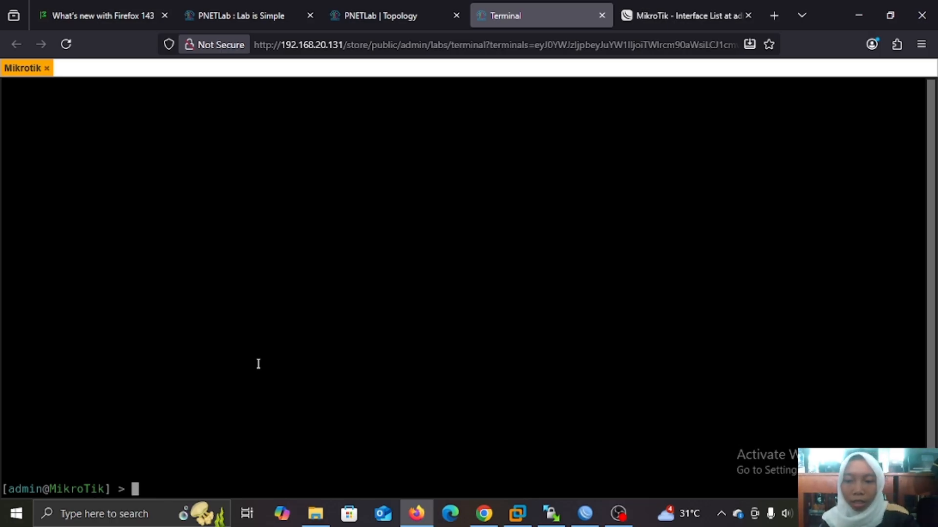
Print detailed router IP address info with /ip address print detail, then enter the ip level.
{"action": "type", "text": "/ip "}
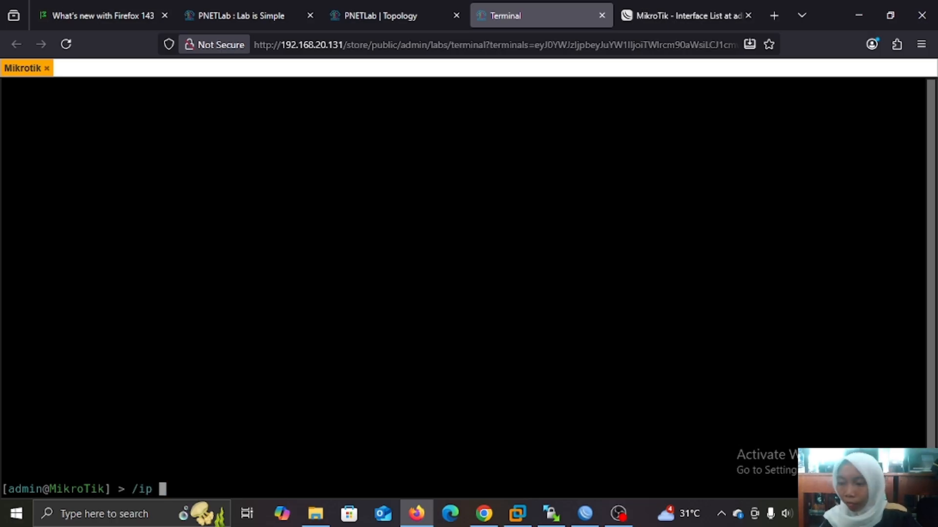
{"action": "type", "text": "address"}
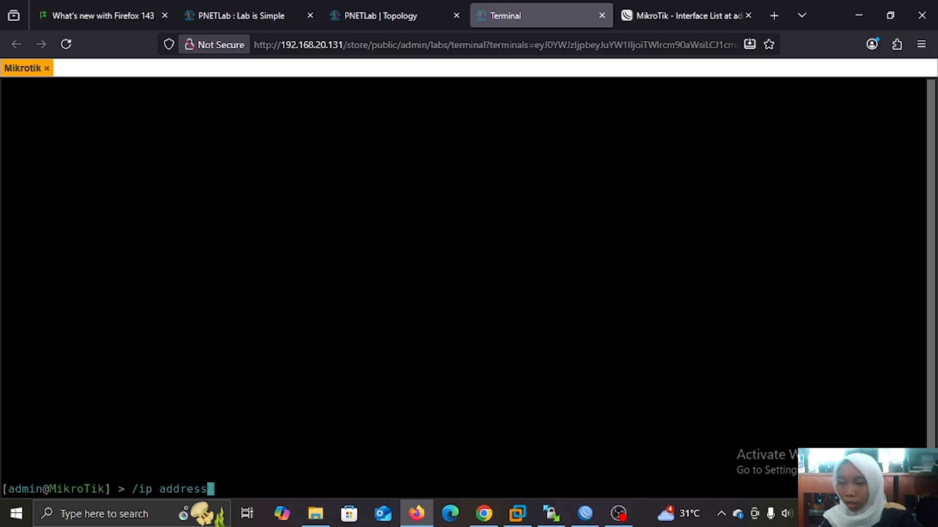
{"action": "type", "text": " pri"}
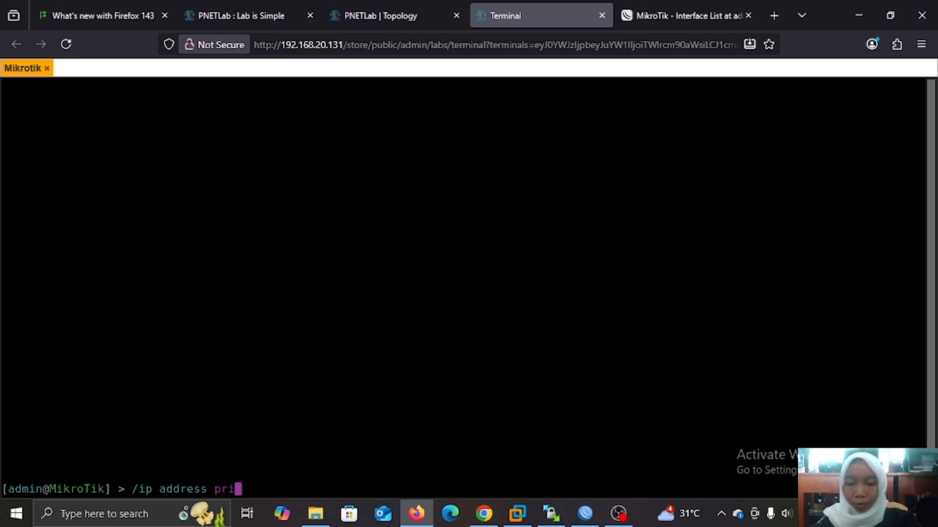
{"action": "type", "text": "nt detail"}
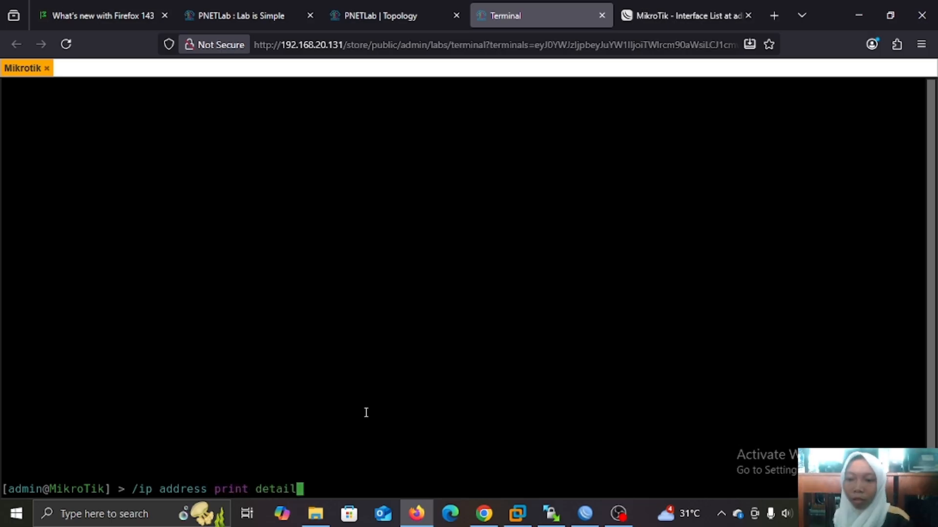
{"action": "key", "text": "Return"}
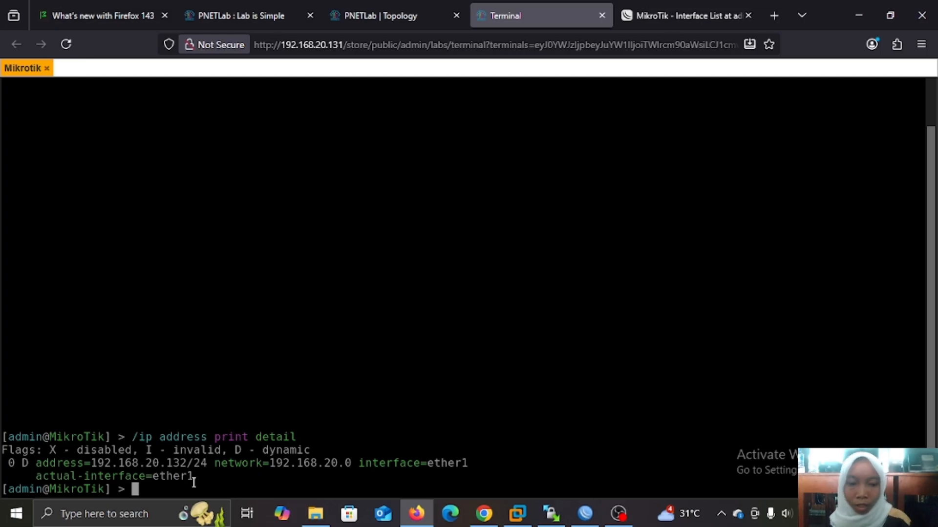
{"action": "type", "text": "ip"}
{"action": "key", "text": "Return"}
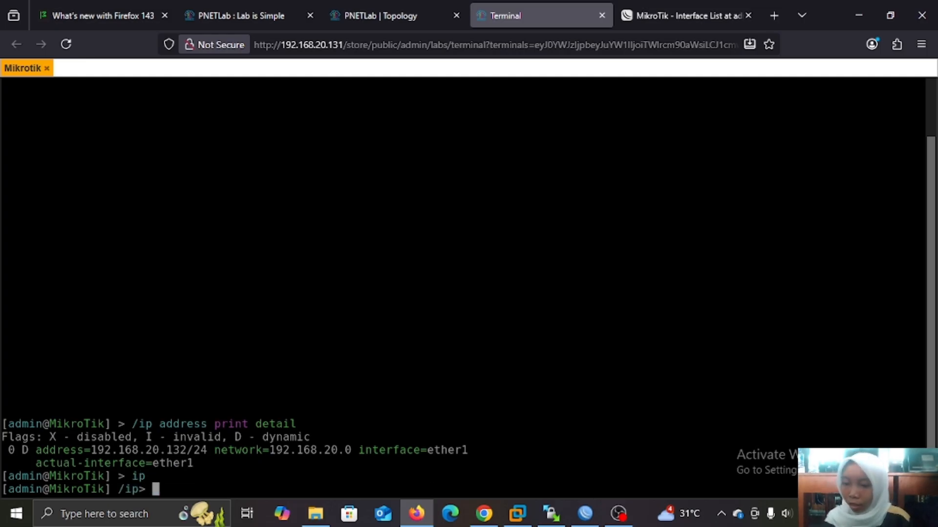
List the IP services and their ports, highlighting telnet on port 23.
{"action": "type", "text": "sr"}
{"action": "key", "text": "BackSpace"}
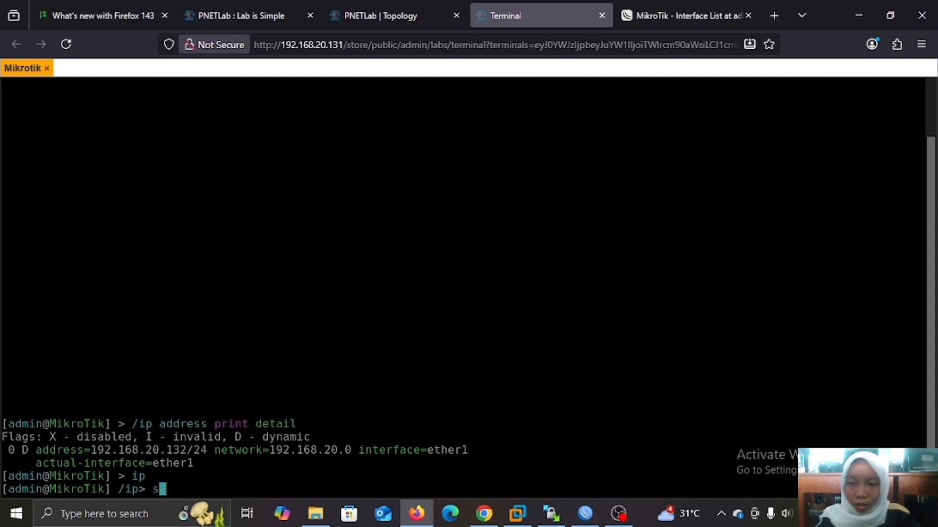
{"action": "type", "text": "ervi"}
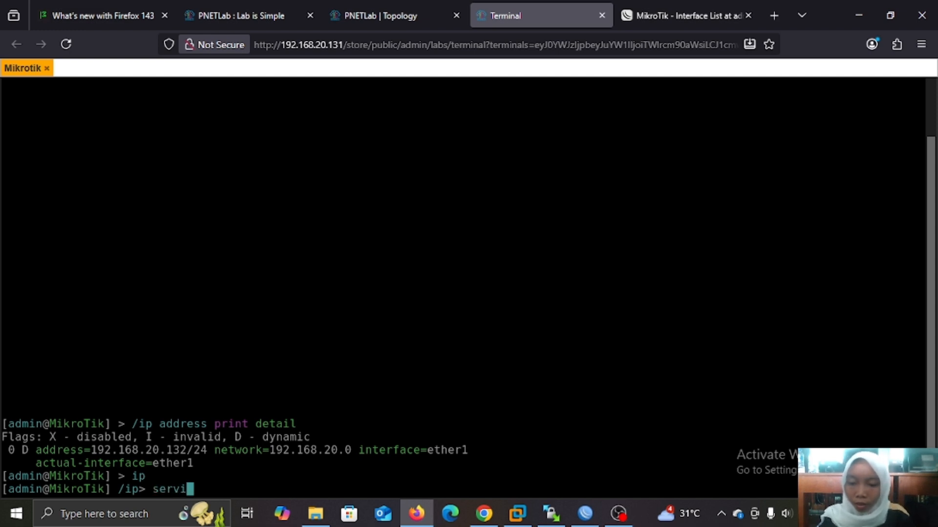
{"action": "type", "text": "ce"}
{"action": "key", "text": "Return"}
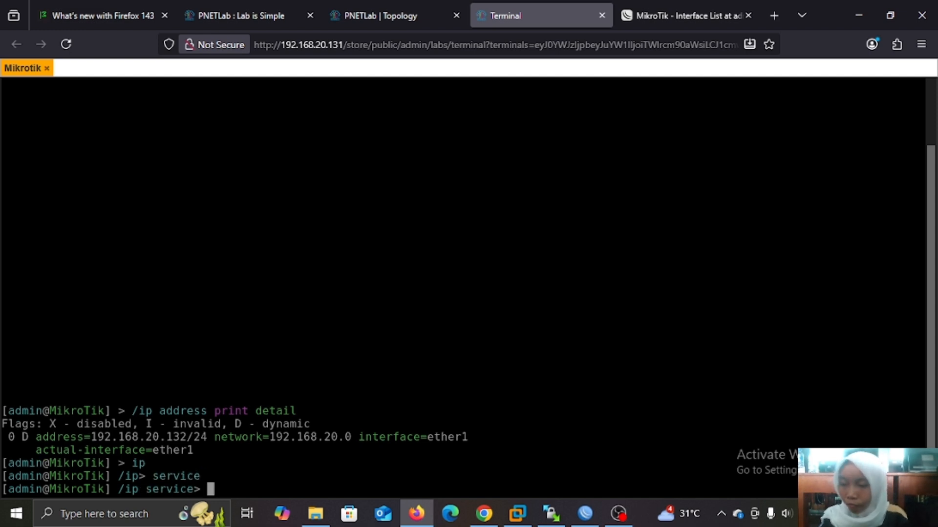
{"action": "type", "text": "print"}
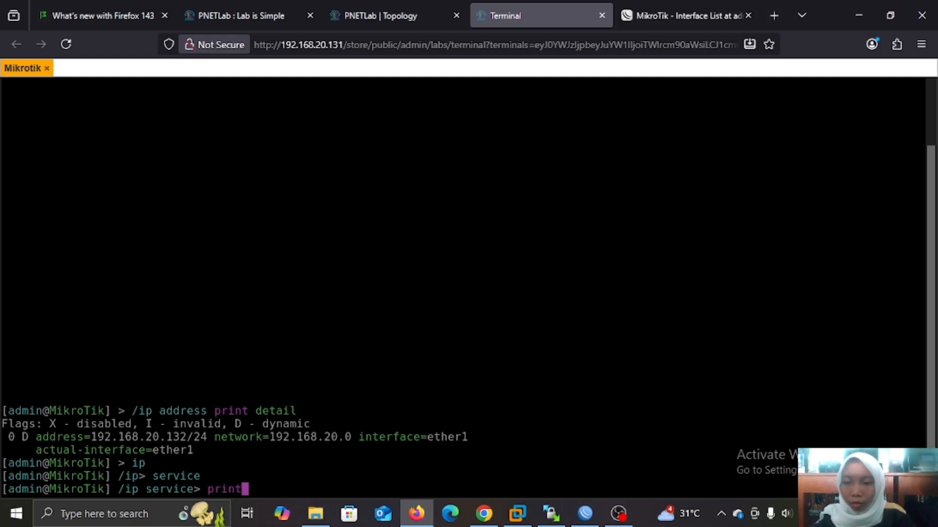
{"action": "key", "text": "Return"}
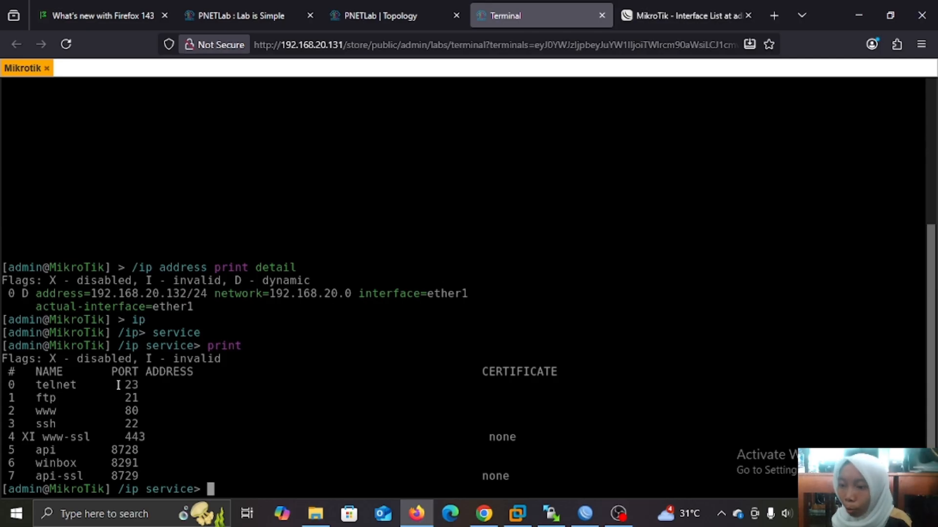
{"action": "left_click_drag", "start_coordinate": [118, 385], "coordinate": [147, 387]}
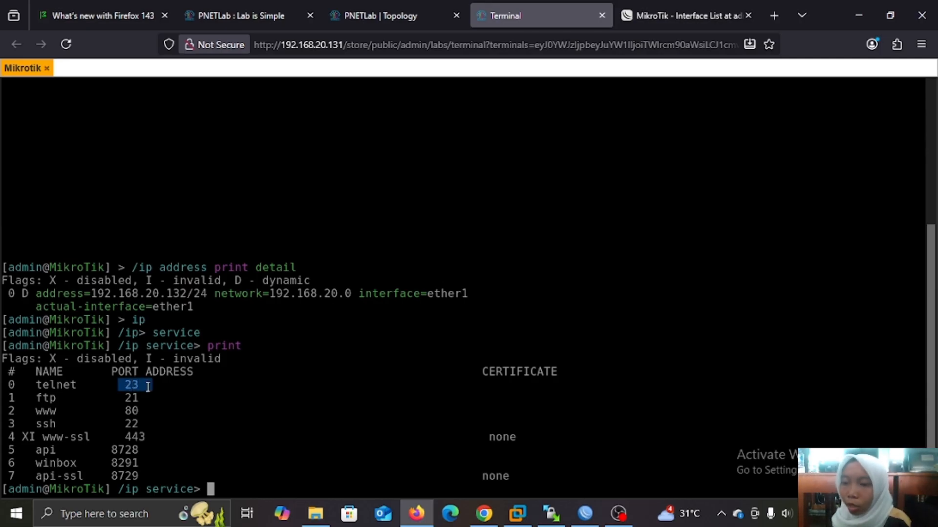
{"action": "left_click", "coordinate": [148, 389]}
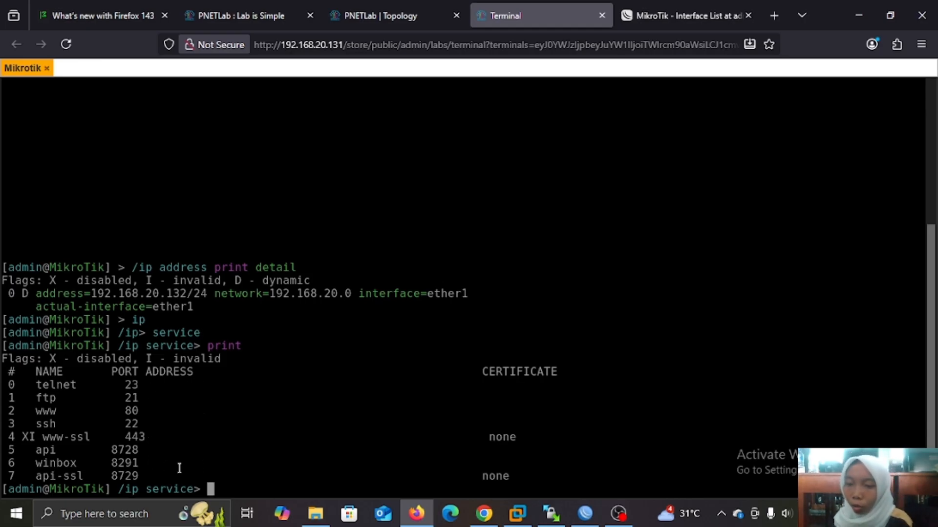
Open Windows Features via Control Panel > Programs.
{"action": "left_click", "coordinate": [145, 517]}
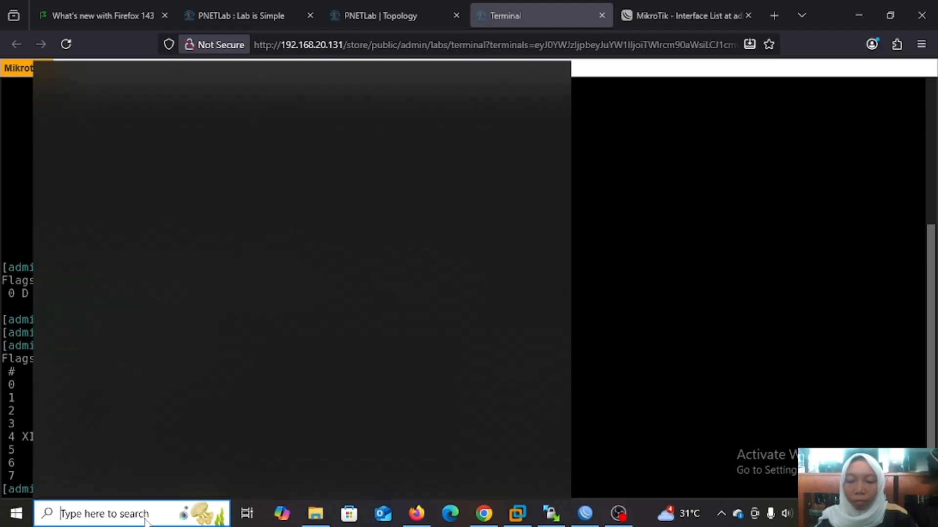
{"action": "type", "text": "con"}
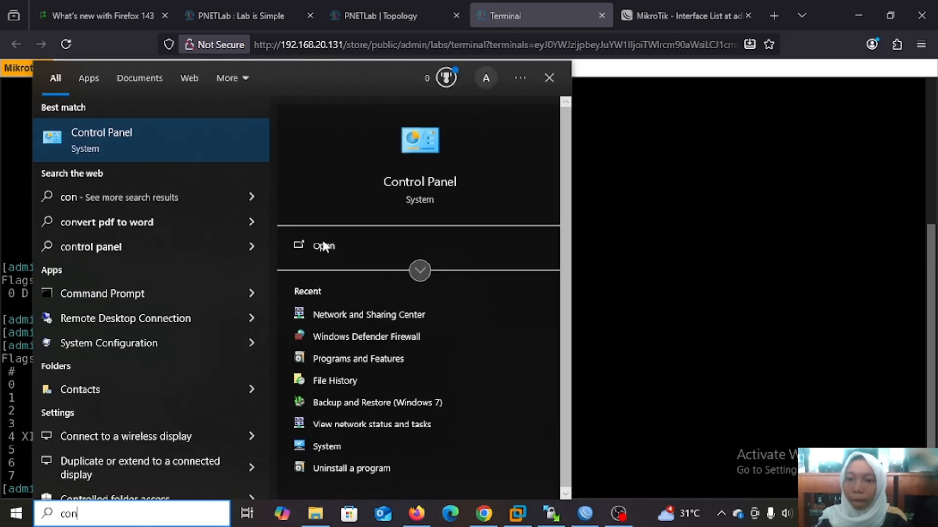
{"action": "left_click", "coordinate": [328, 248]}
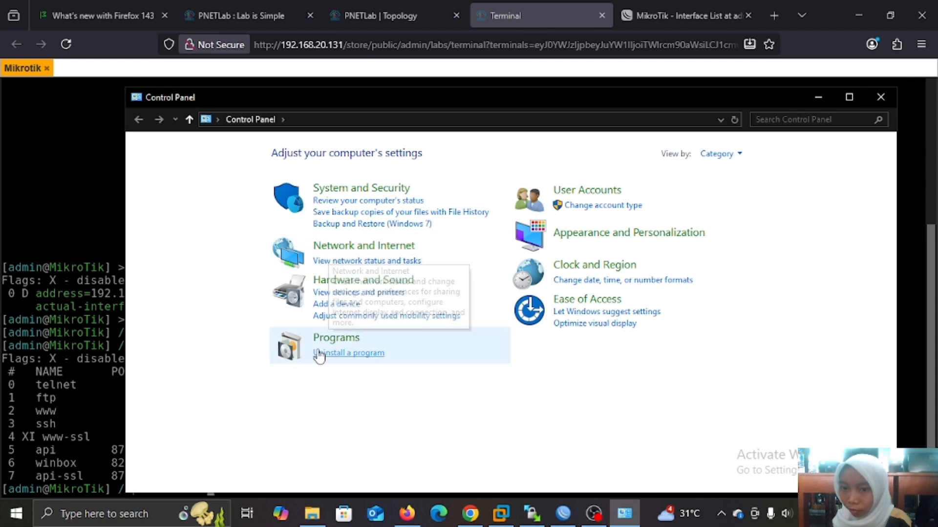
{"action": "left_click", "coordinate": [330, 340]}
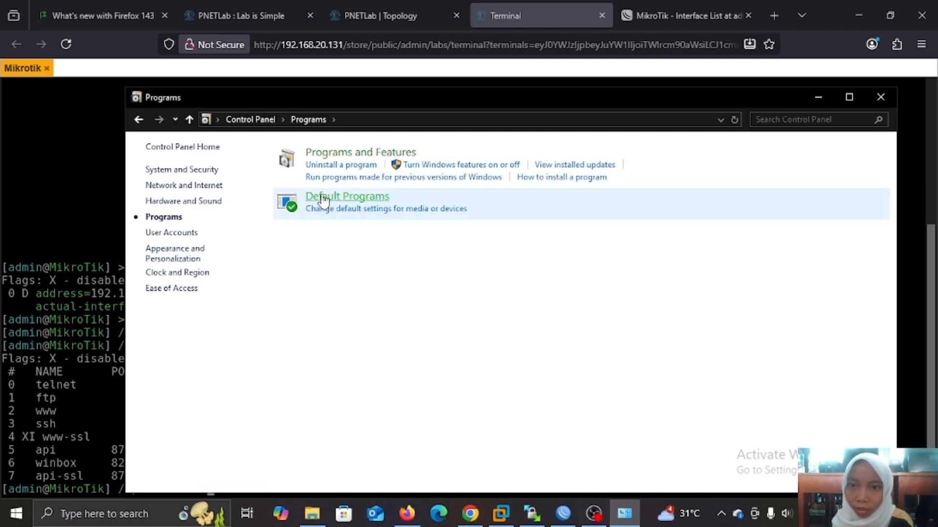
{"action": "left_click", "coordinate": [330, 156]}
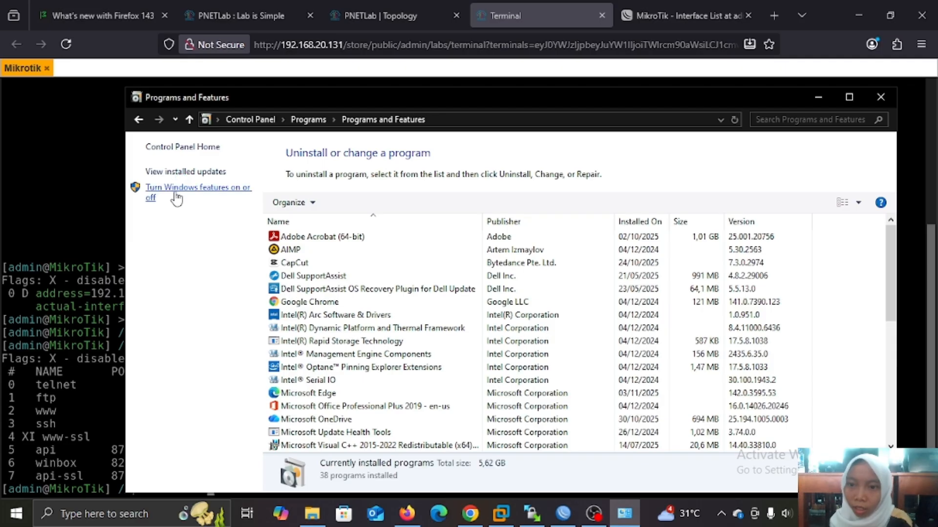
{"action": "left_click", "coordinate": [175, 198]}
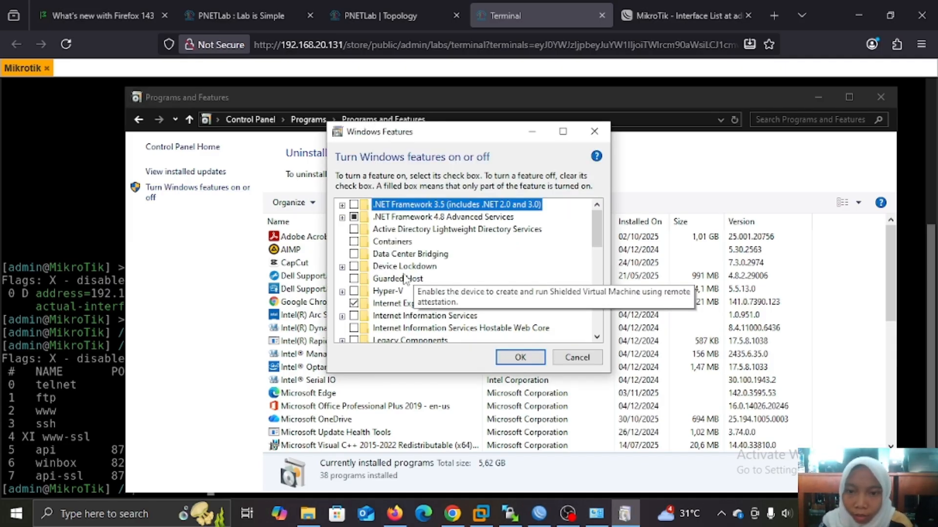
Enable the Telnet Client feature and apply the change.
{"action": "scroll", "coordinate": [465, 309], "scroll_direction": "down", "scroll_amount": 1}
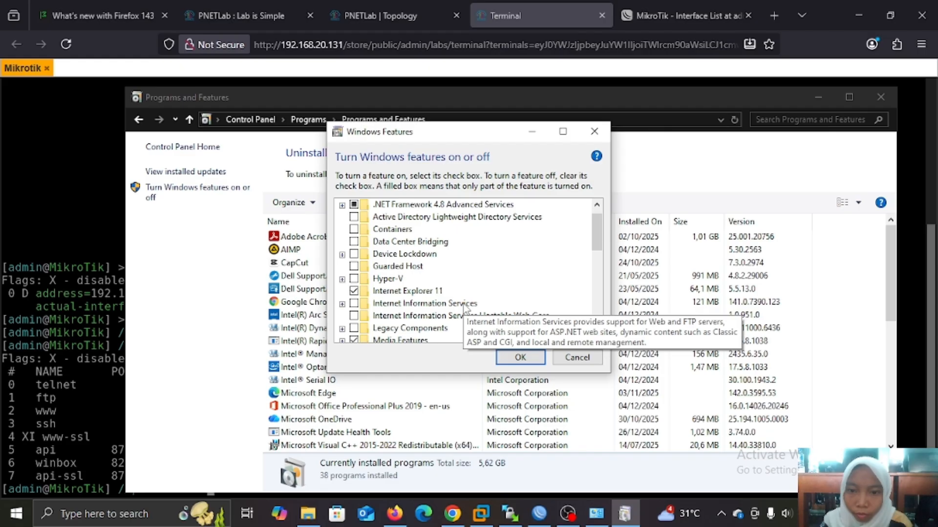
{"action": "left_click_drag", "start_coordinate": [593, 236], "coordinate": [593, 297]}
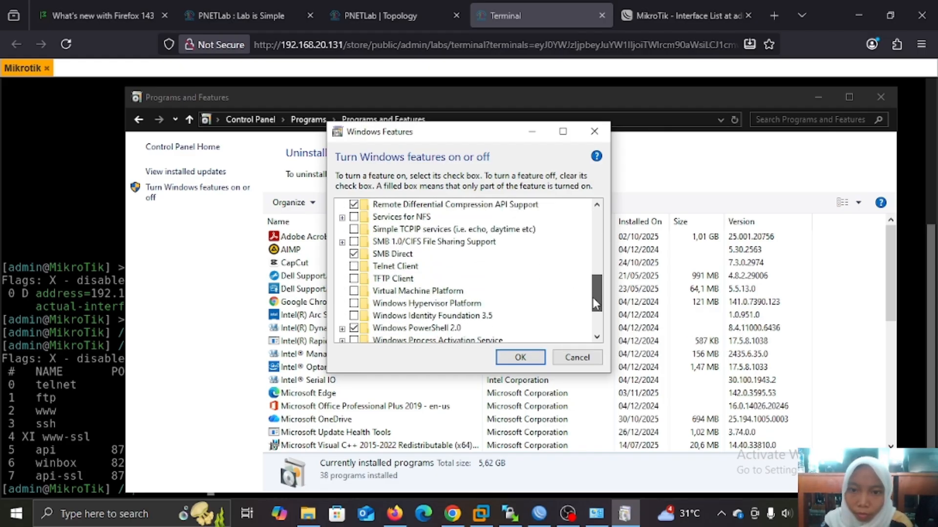
{"action": "left_click", "coordinate": [355, 267]}
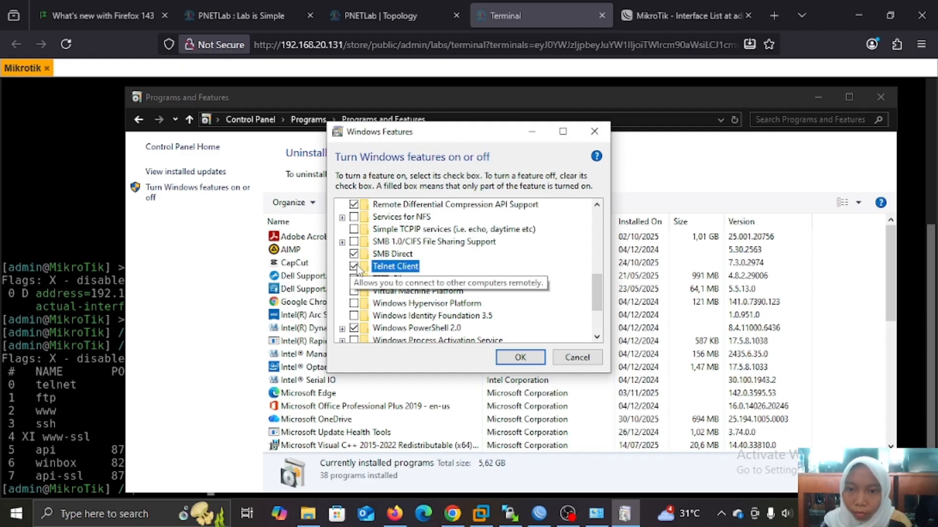
{"action": "left_click", "coordinate": [518, 357]}
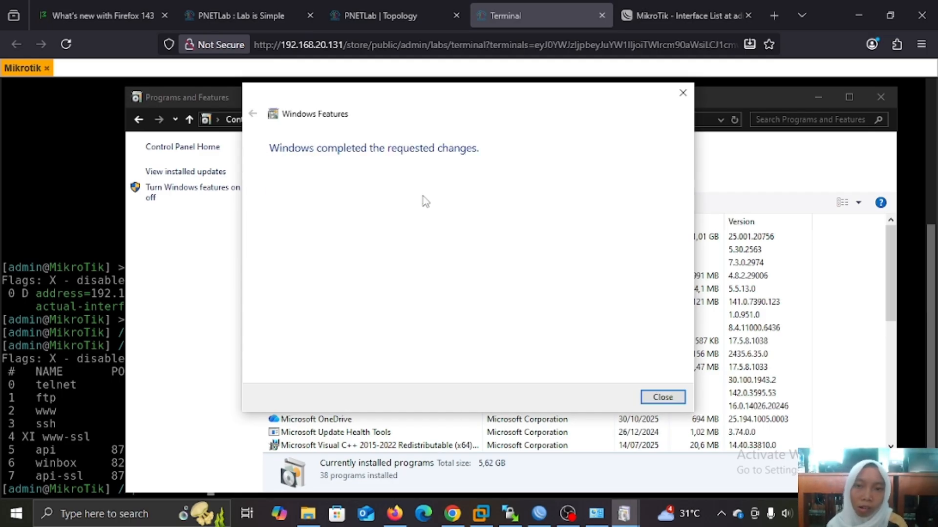
{"action": "left_click", "coordinate": [394, 514]}
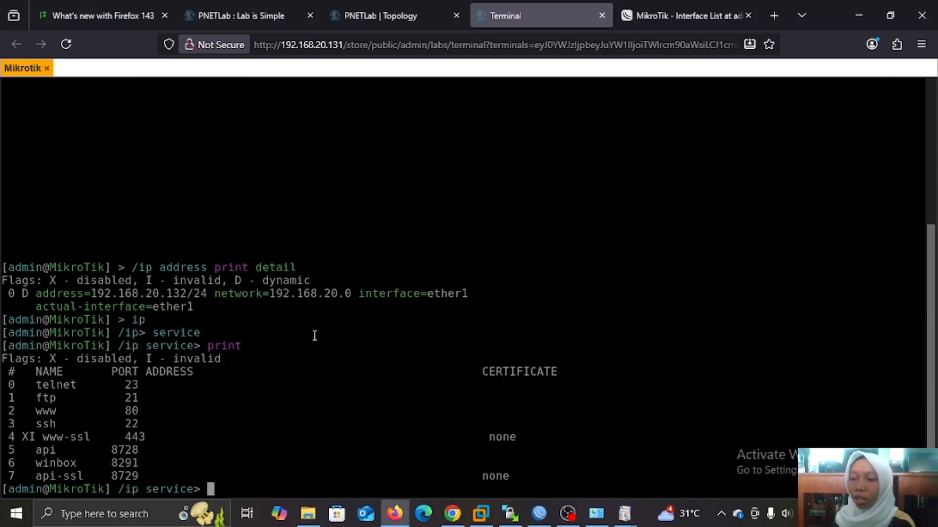
Open Command Prompt and telnet to the router at 192.168.20.132.
{"action": "left_click", "coordinate": [70, 520]}
{"action": "type", "text": "m"}
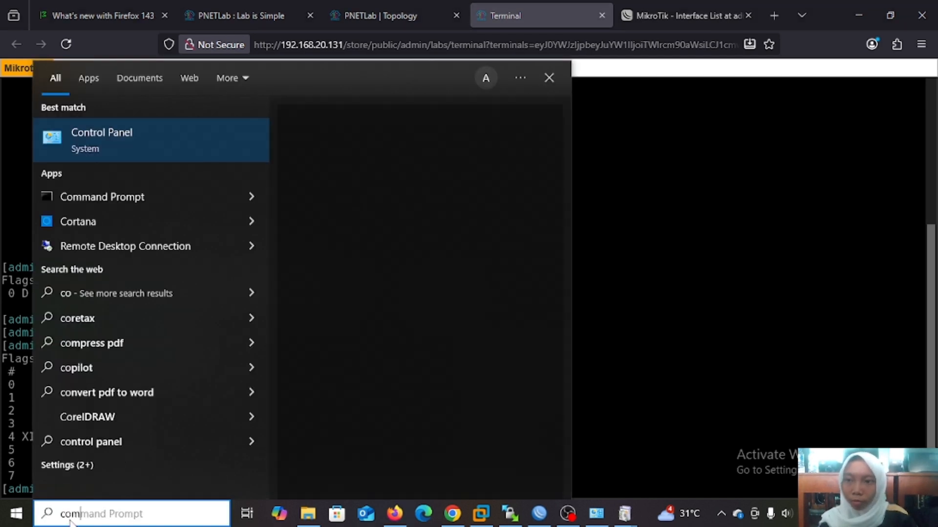
{"action": "left_click", "coordinate": [322, 247]}
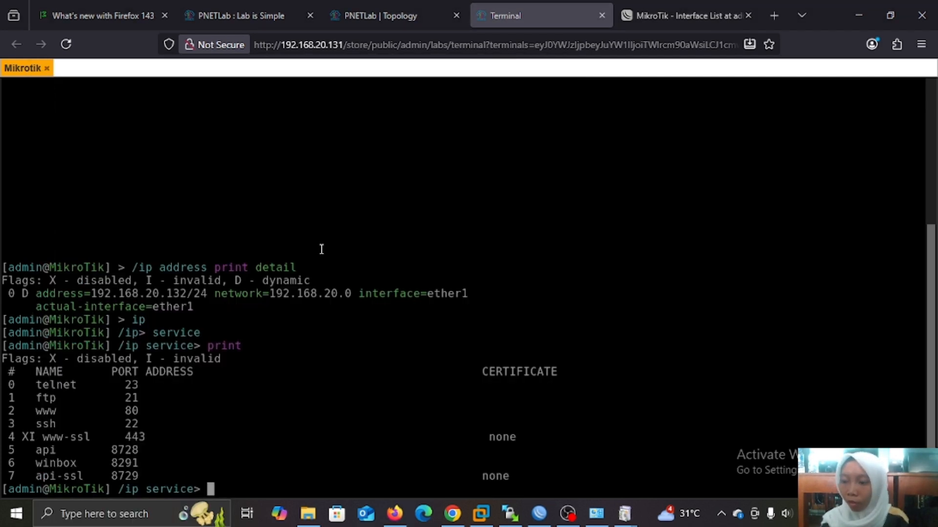
{"action": "left_click", "coordinate": [177, 119]}
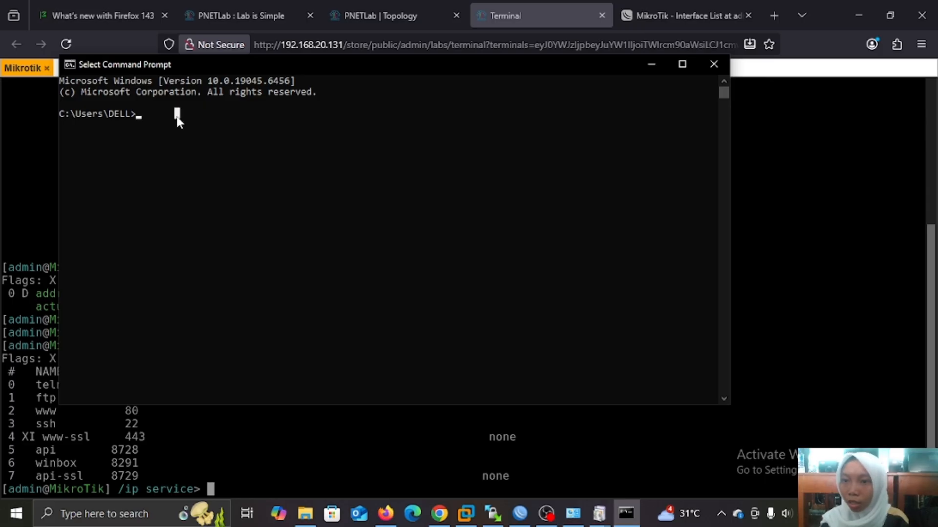
{"action": "key", "text": "Escape"}
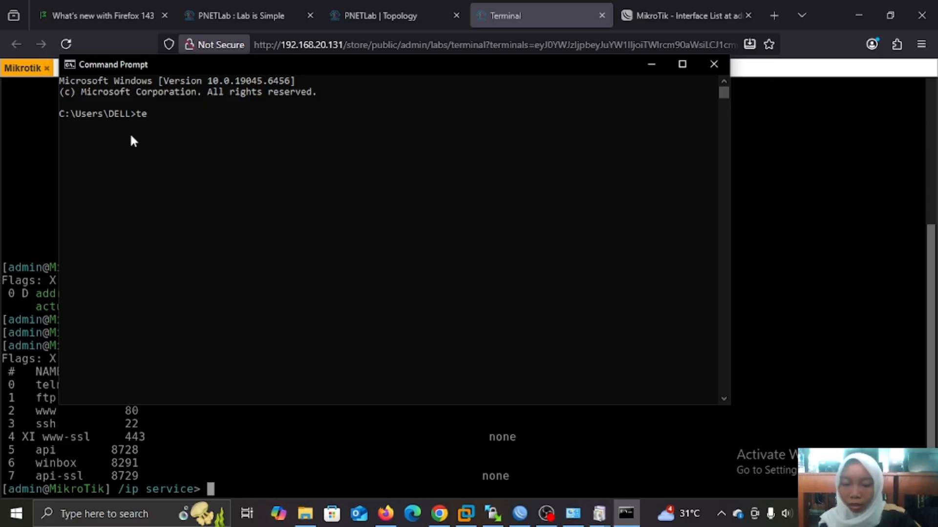
{"action": "type", "text": "telnet"}
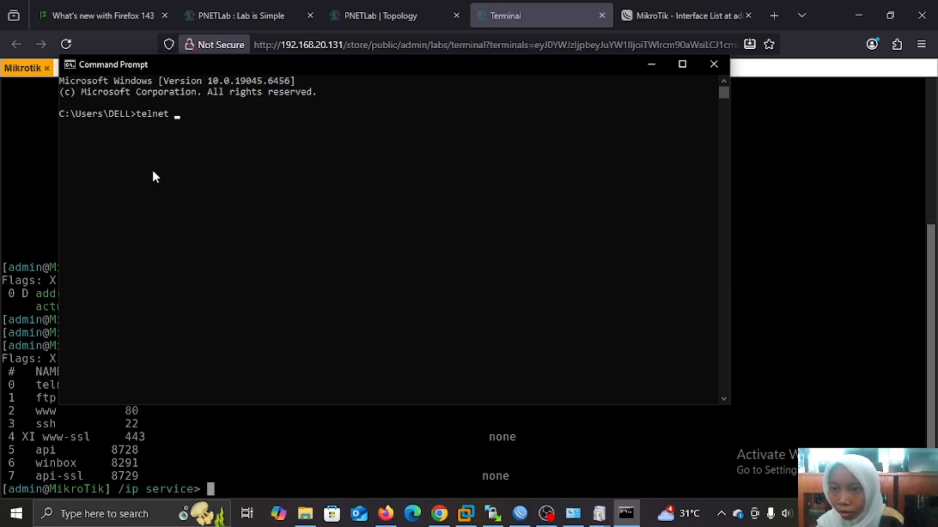
{"action": "left_click", "coordinate": [11, 171]}
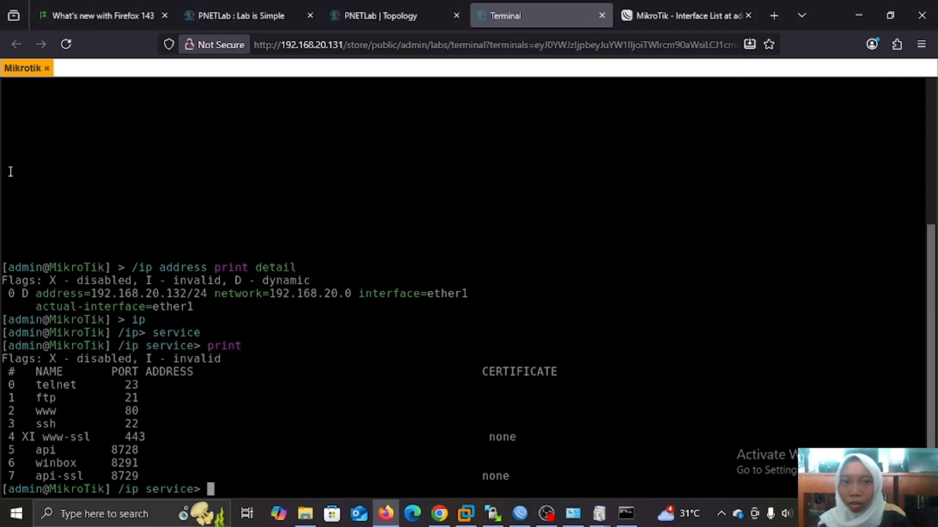
{"action": "left_click_drag", "start_coordinate": [91, 294], "coordinate": [165, 294]}
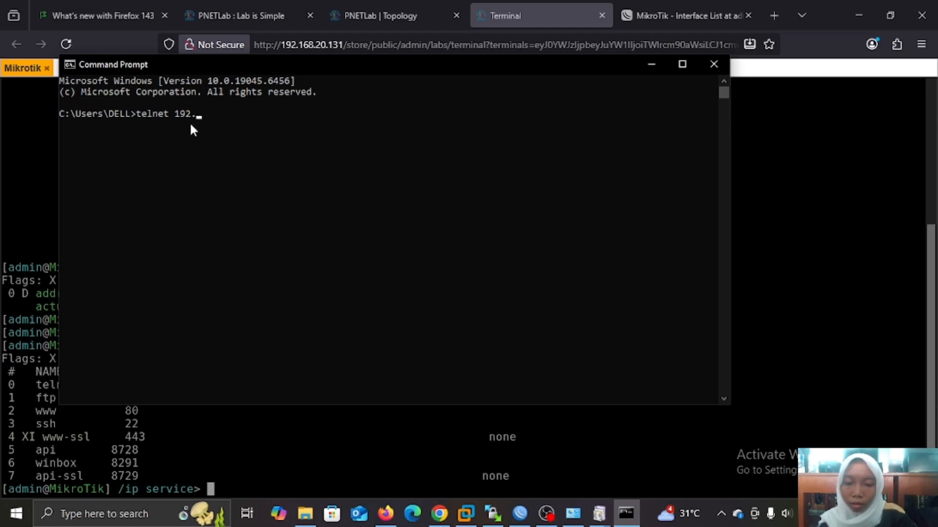
{"action": "type", "text": "168."}
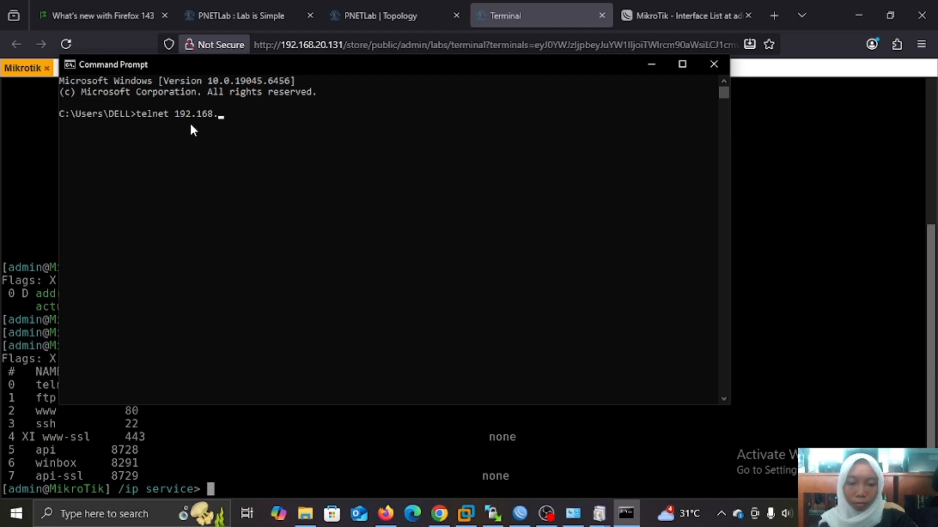
{"action": "type", "text": "20.132"}
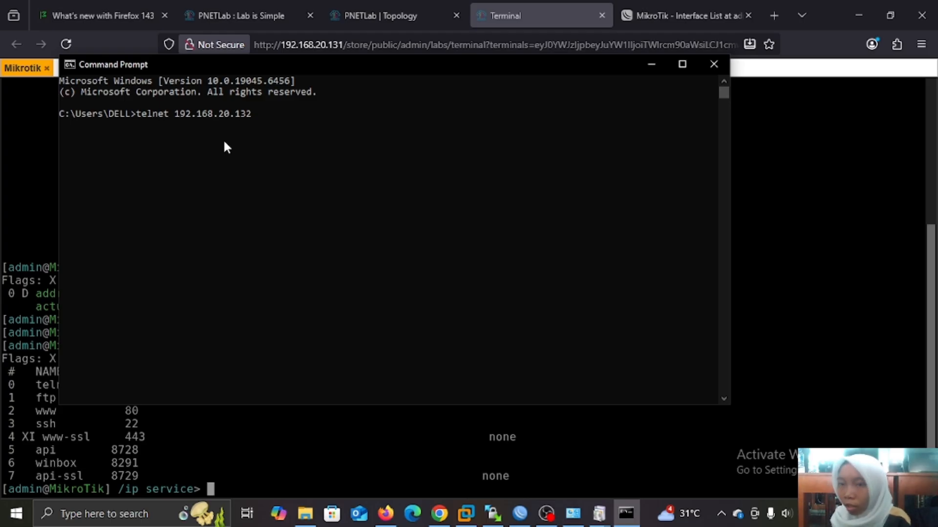
{"action": "key", "text": "Return"}
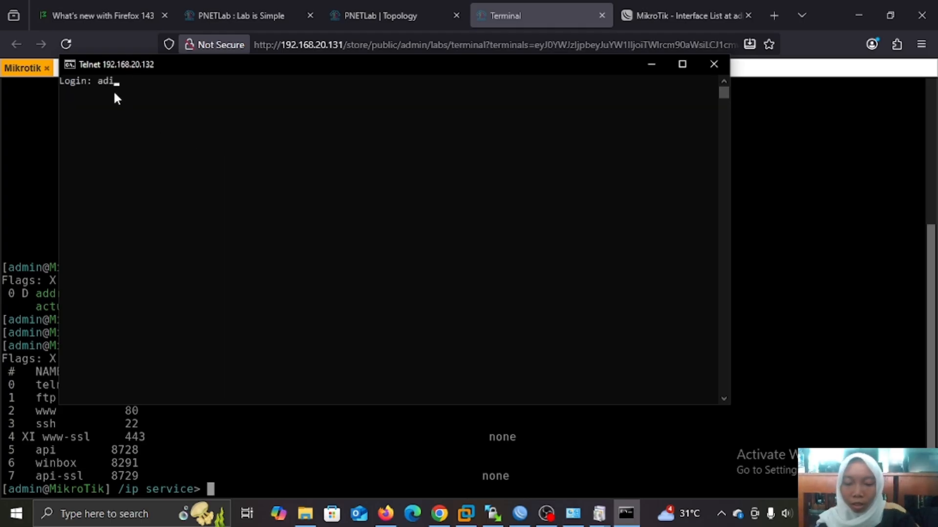
Log in as admin and skip setting a new router password.
{"action": "type", "text": "admi"}
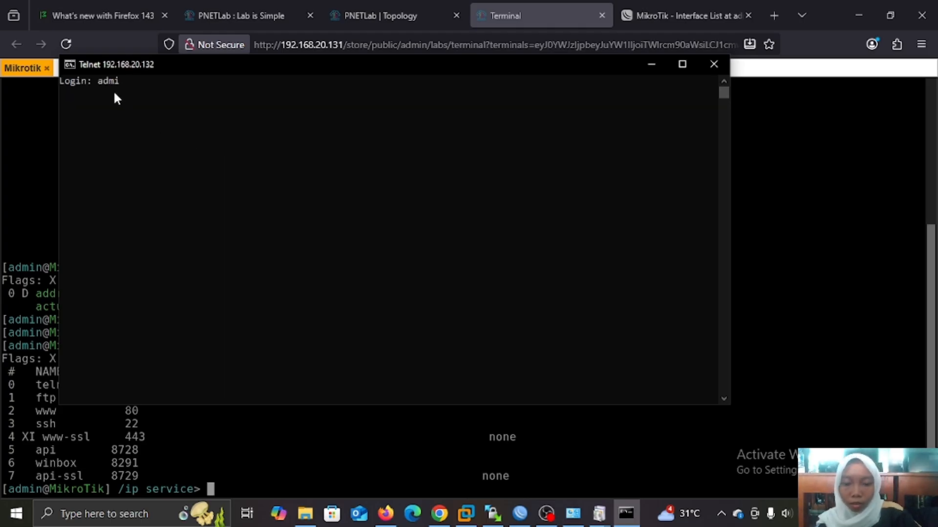
{"action": "type", "text": "n"}
{"action": "key", "text": "Return"}
{"action": "key", "text": "Return"}
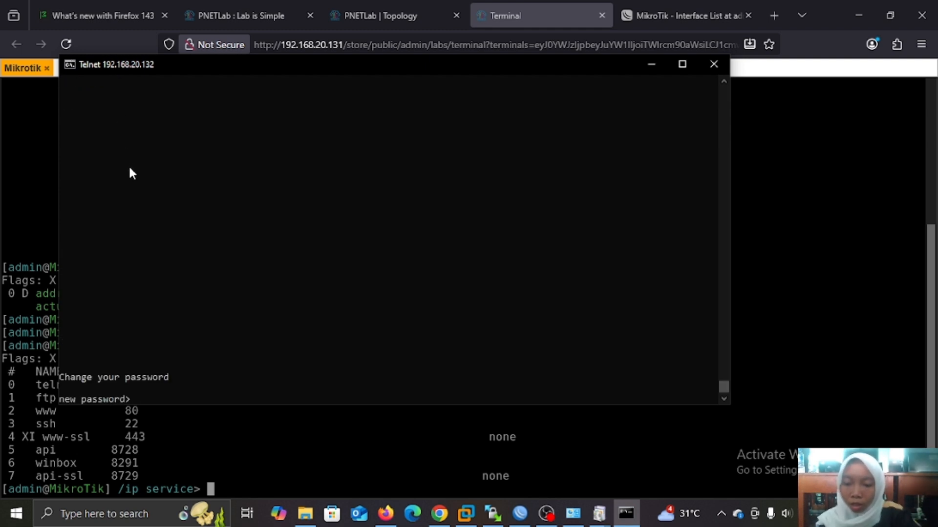
{"action": "key", "text": "Return"}
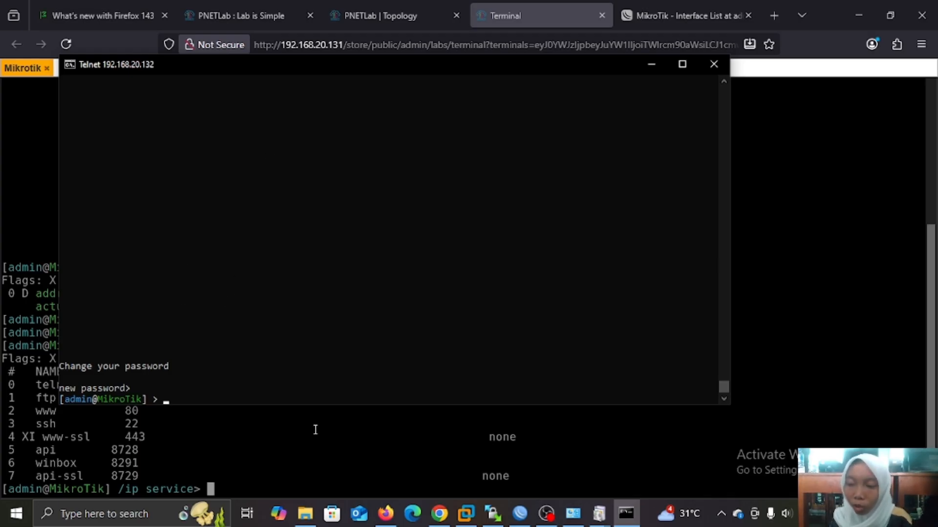
{"action": "left_click", "coordinate": [124, 520]}
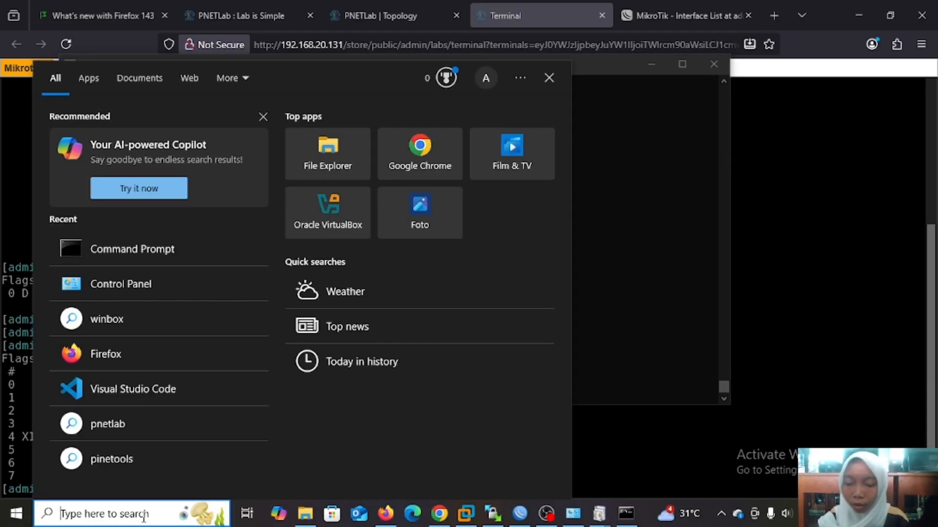
Launch PuTTY and begin entering the router address 192.168.20.132 as host.
{"action": "type", "text": "puuty"}
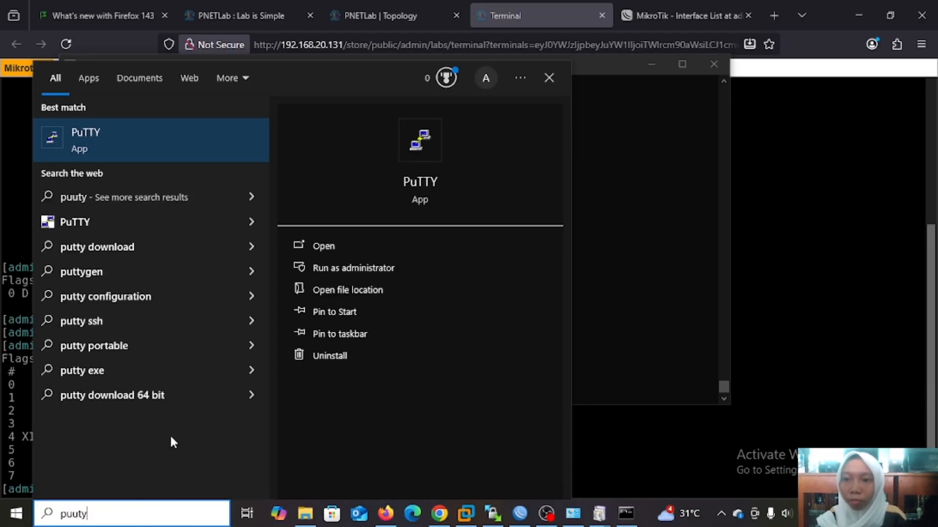
{"action": "left_click", "coordinate": [347, 253]}
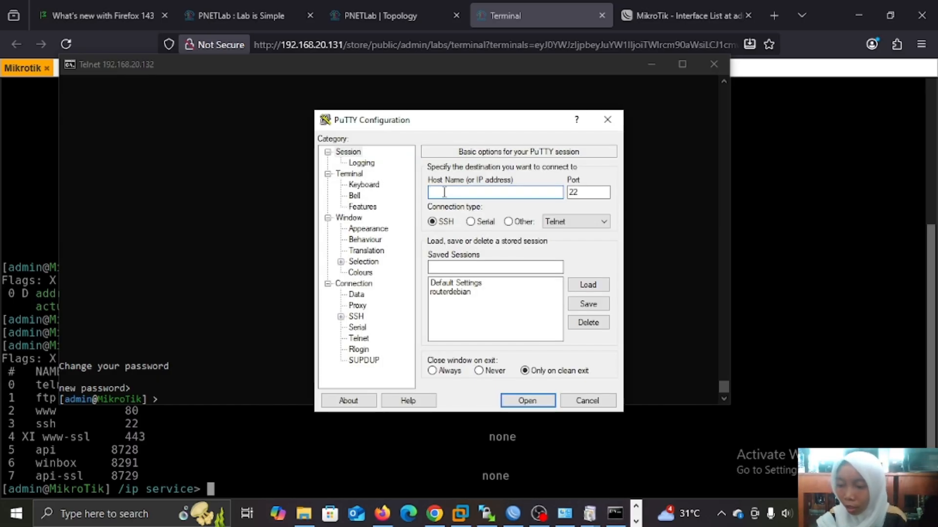
{"action": "type", "text": "19"}
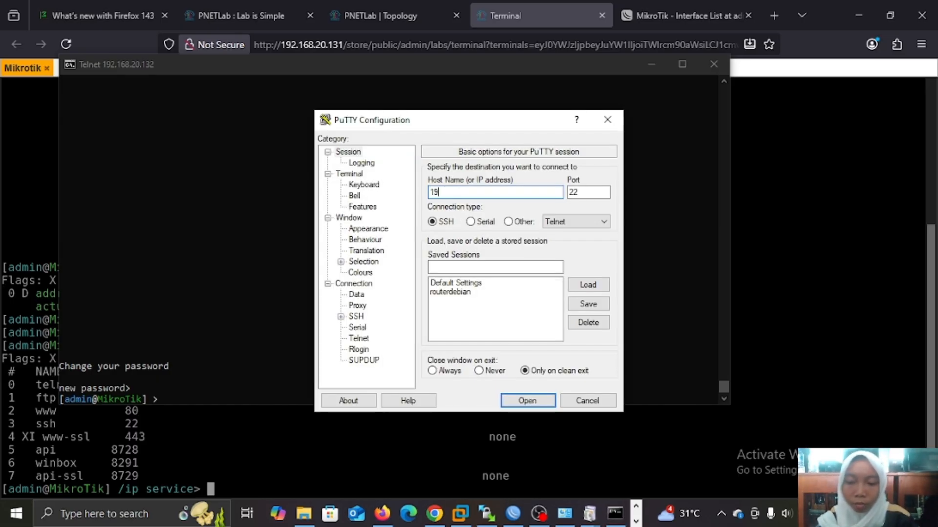
{"action": "type", "text": "2.168"}
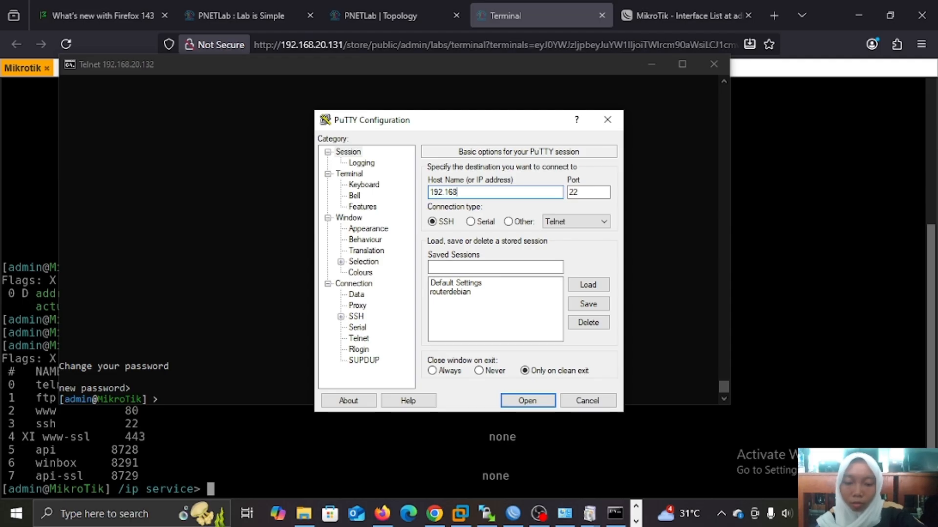
{"action": "type", "text": ".2"}
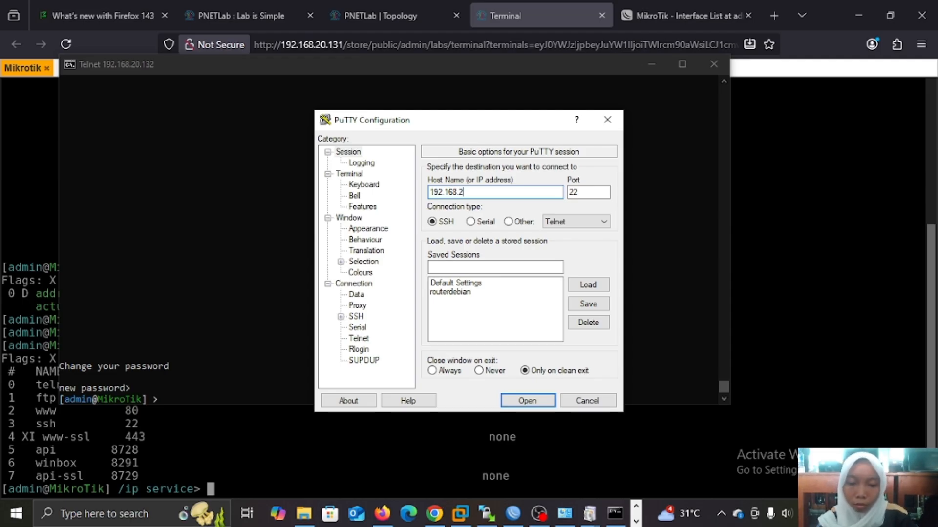
{"action": "type", "text": "0.132"}
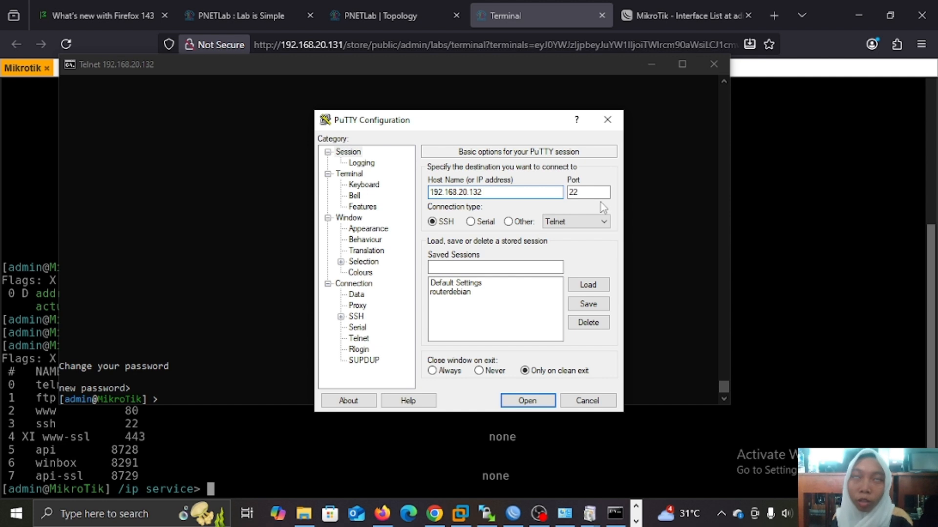
Open the SSH session, log in as admin, and skip the new password prompt.
{"action": "left_click", "coordinate": [522, 403]}
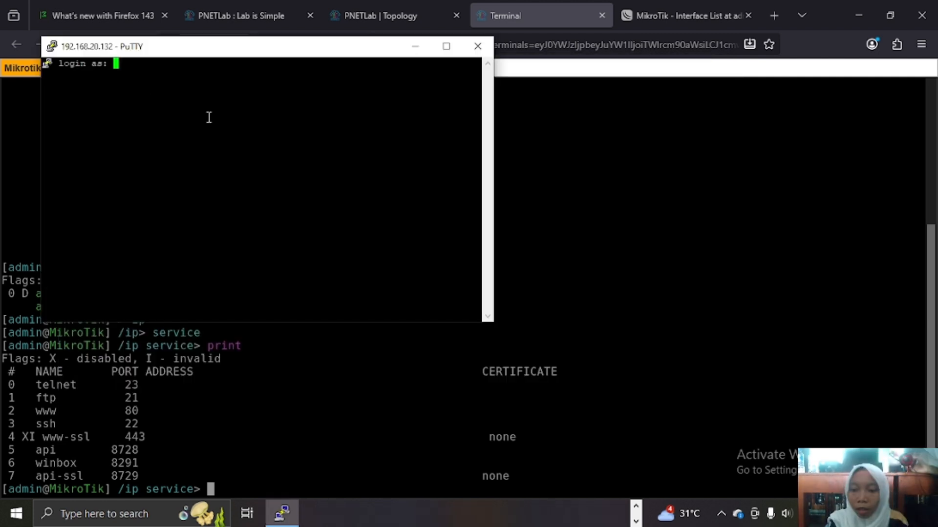
{"action": "type", "text": "ad"}
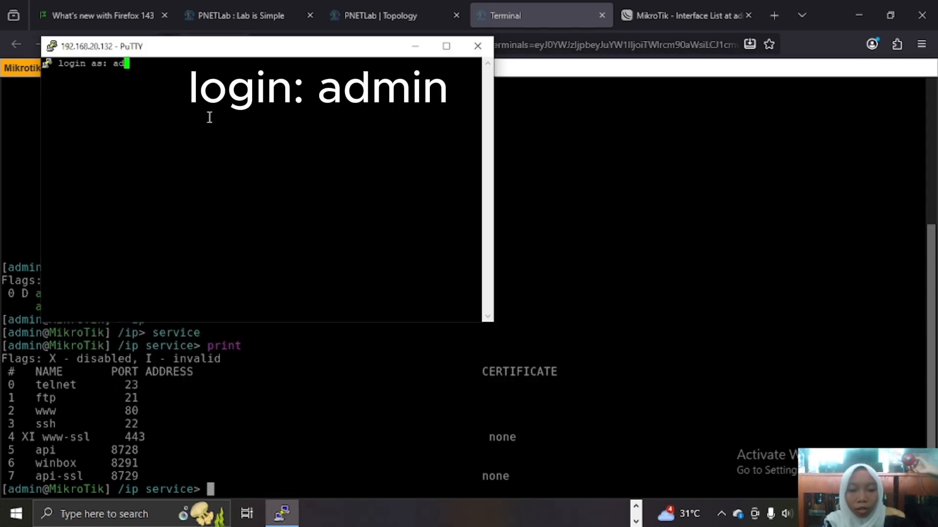
{"action": "type", "text": "min"}
{"action": "key", "text": "Return"}
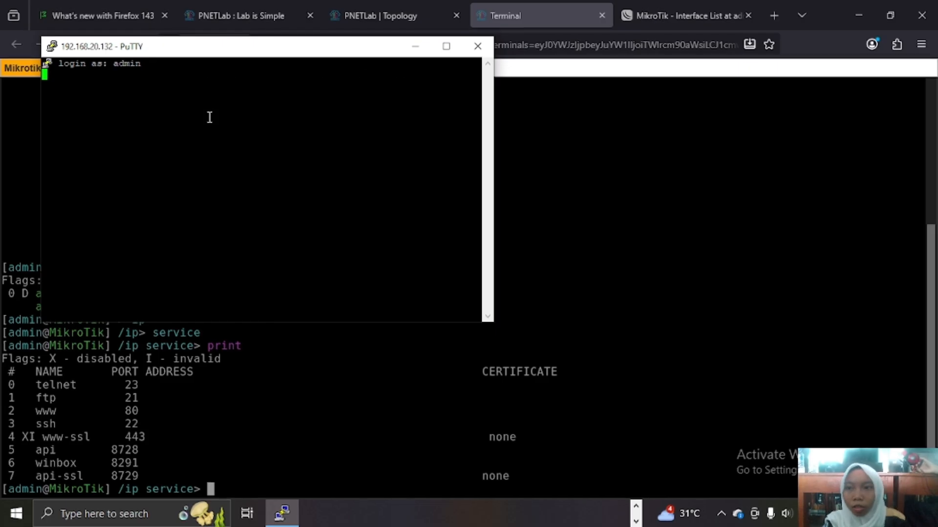
{"action": "key", "text": "Return"}
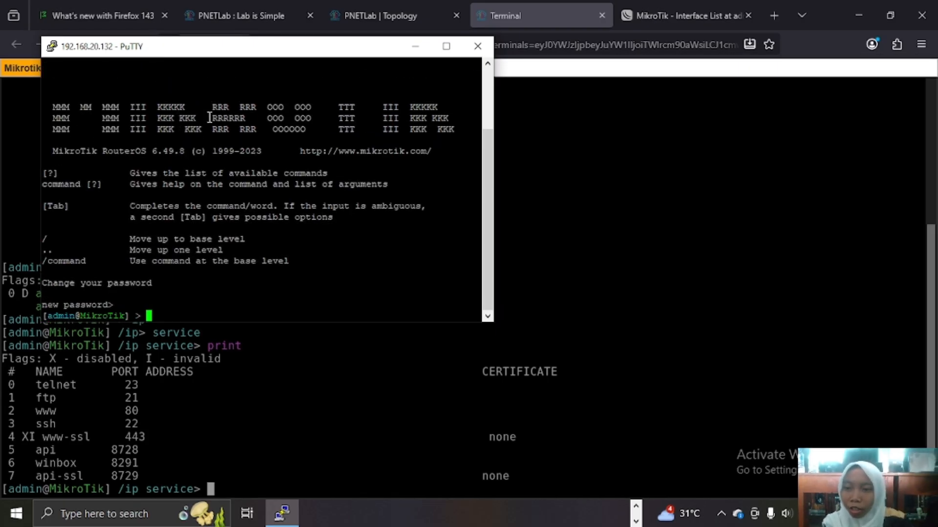